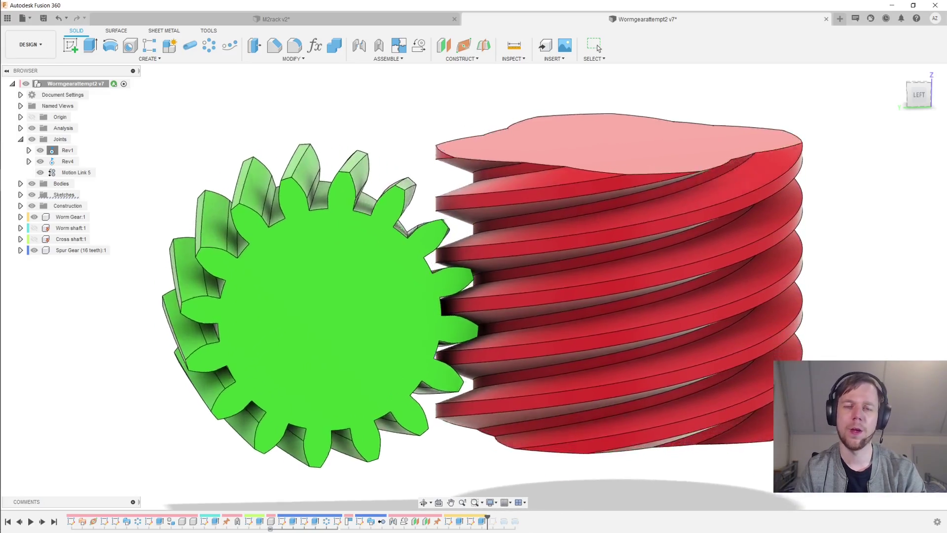
Step: In the M2rack design, revolve the rack's toothed side profile 360° about the sketch line below it as a new body
click(365, 20)
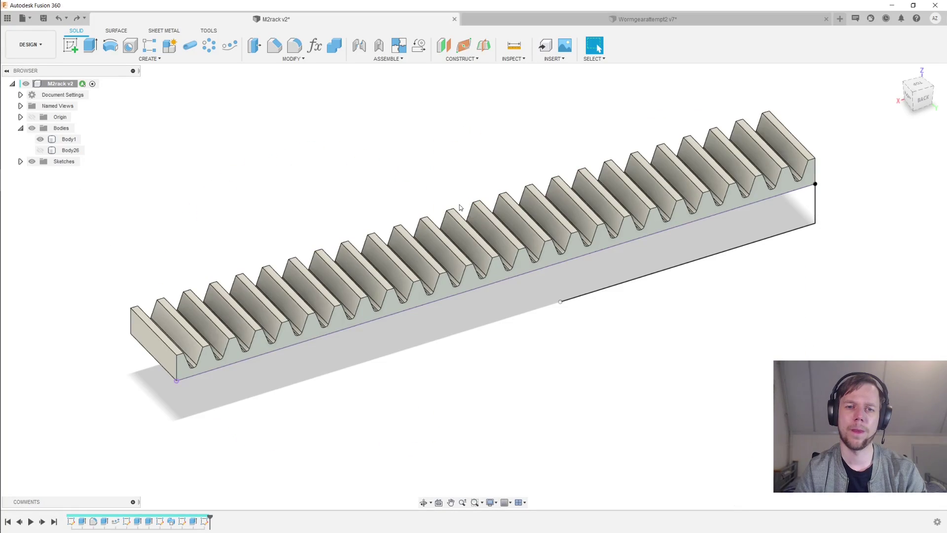
shift+middle_drag(437, 198, 412, 178)
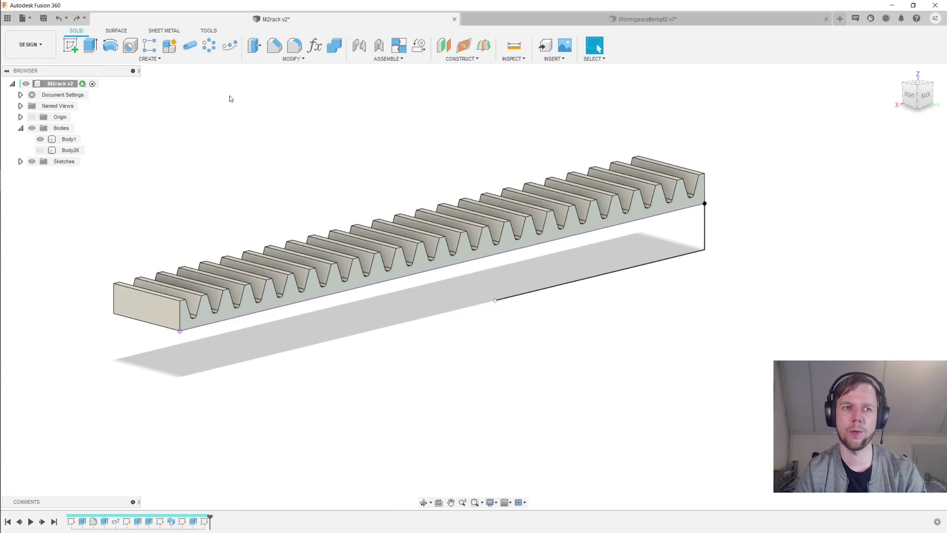
click(110, 45)
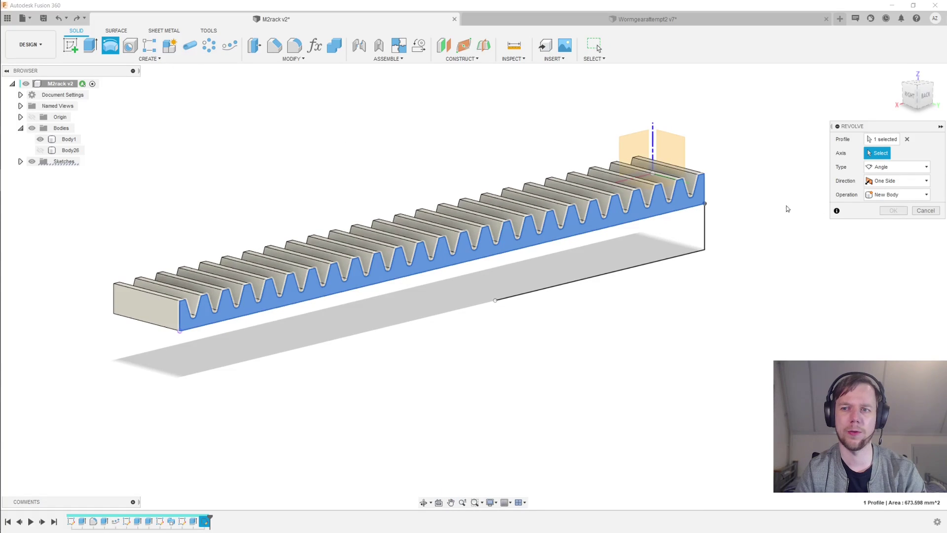
click(599, 275)
click(898, 208)
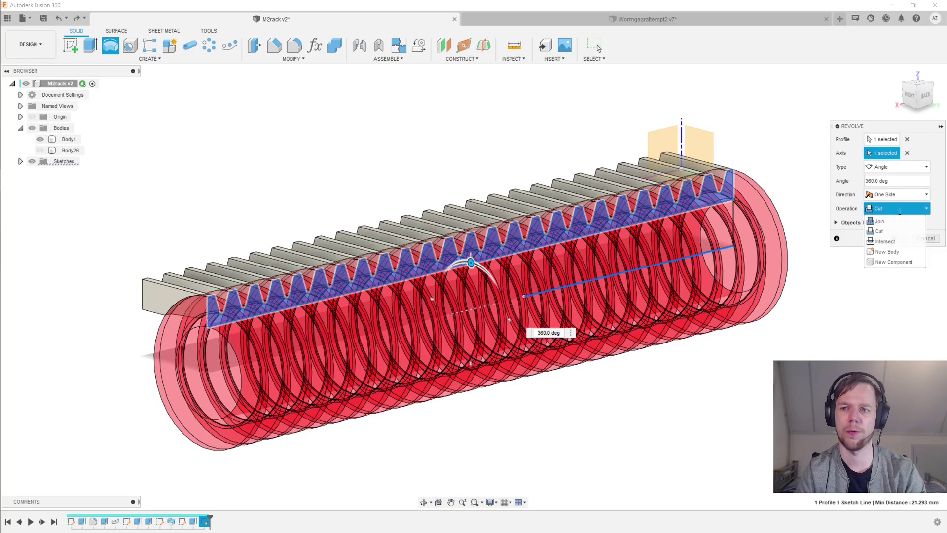
click(885, 242)
click(908, 238)
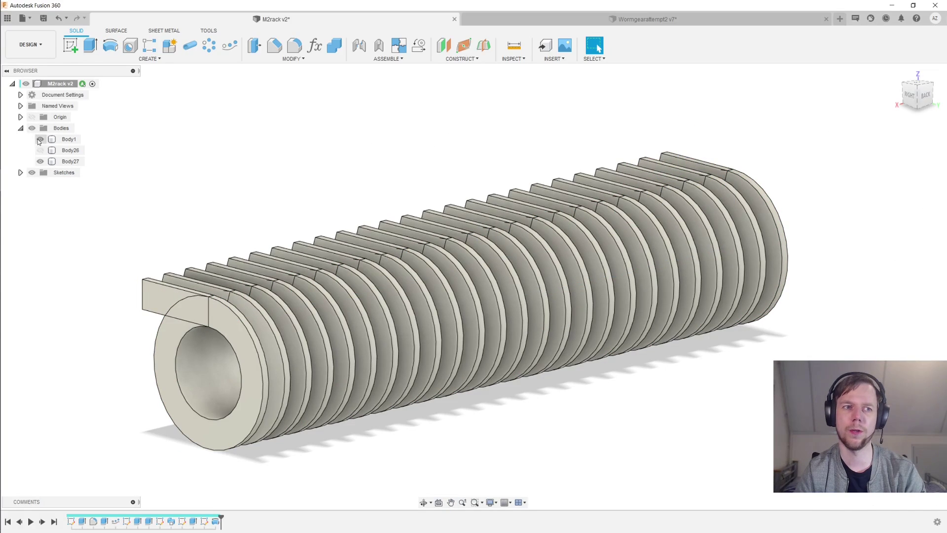
Step: Hide the original rack body and examine one of the ring-shaped teeth on the revolved body
click(40, 139)
shift+middle_drag(342, 154, 372, 176)
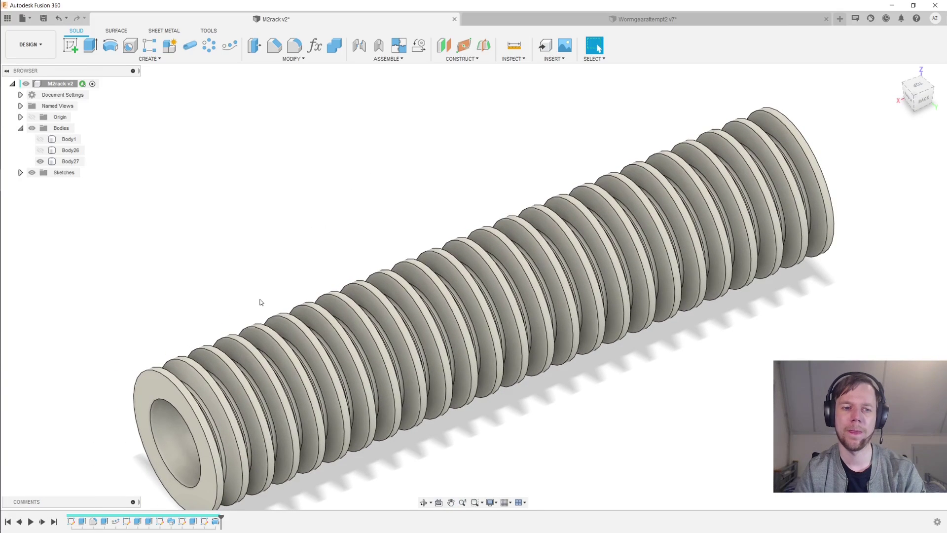
click(241, 386)
click(244, 388)
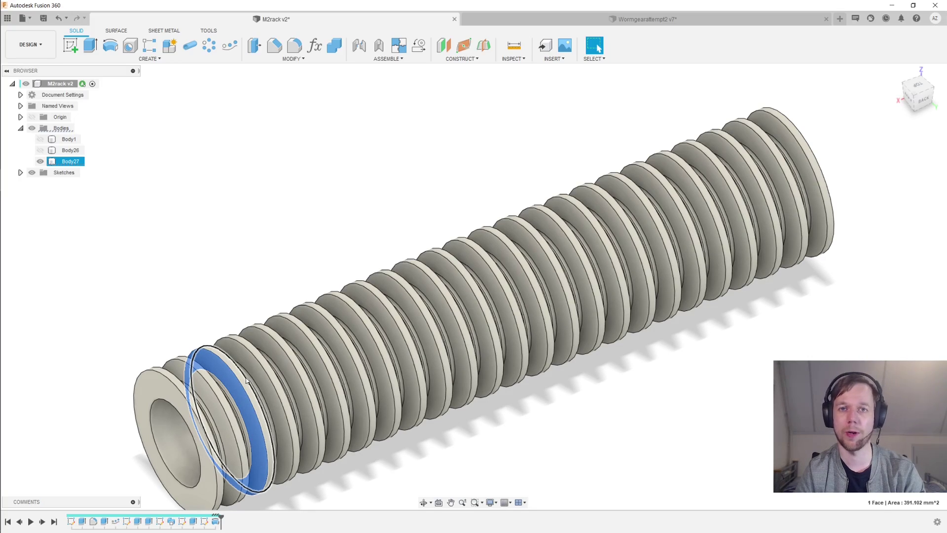
Step: Create a new design and review the user parameters Module, Length, PressureAngle, NumberOfStarts and Diameter
key(ctrl+n)
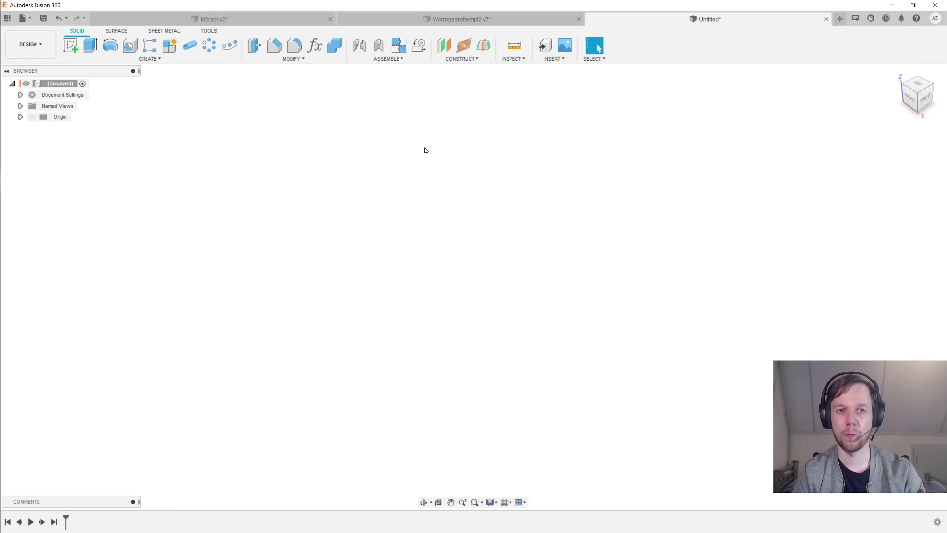
click(314, 45)
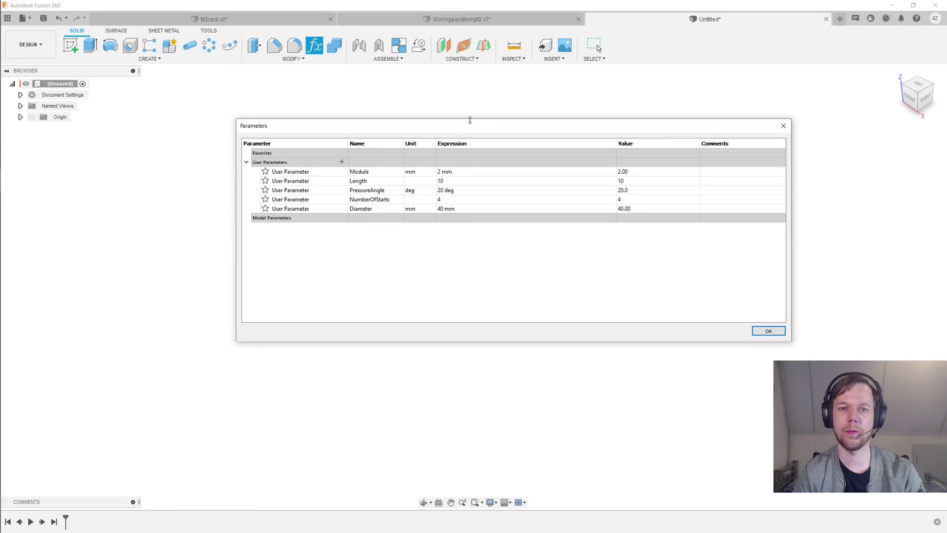
drag(479, 125, 476, 112)
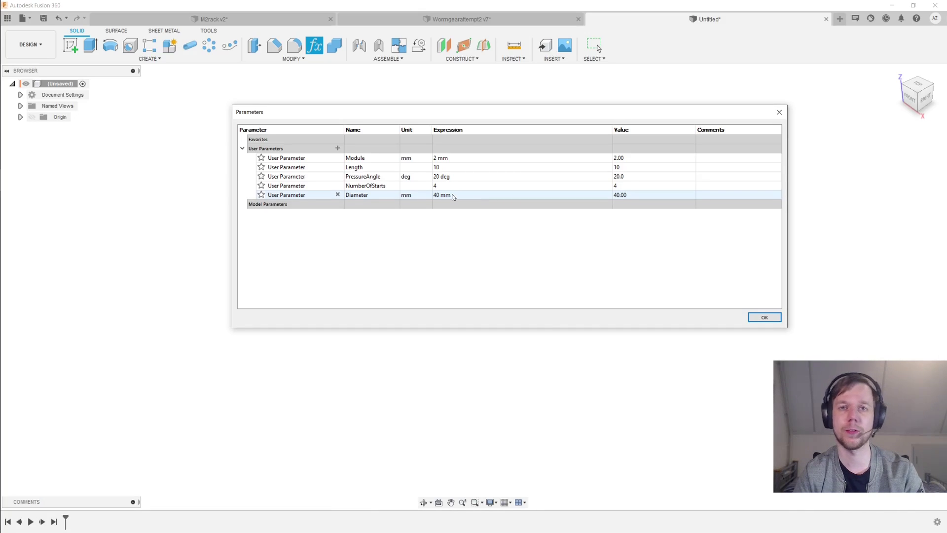
key(Return)
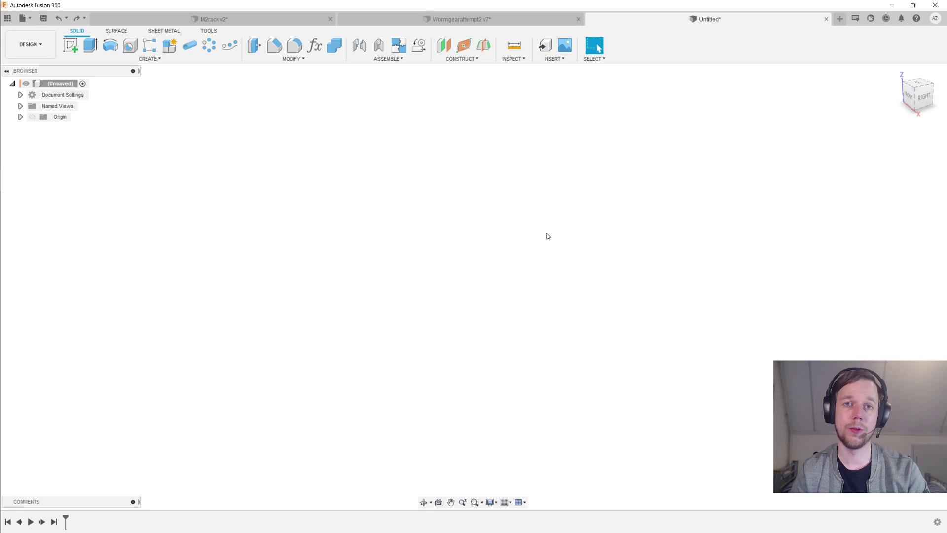
Step: Create an internal standard component named Worm and make it active
click(169, 45)
double_click(846, 182)
text(Worm)
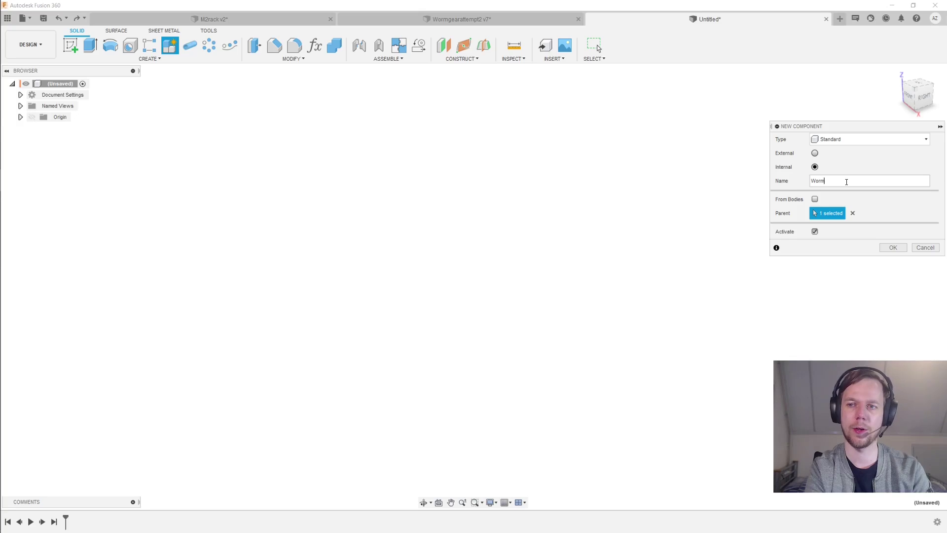
key(Return)
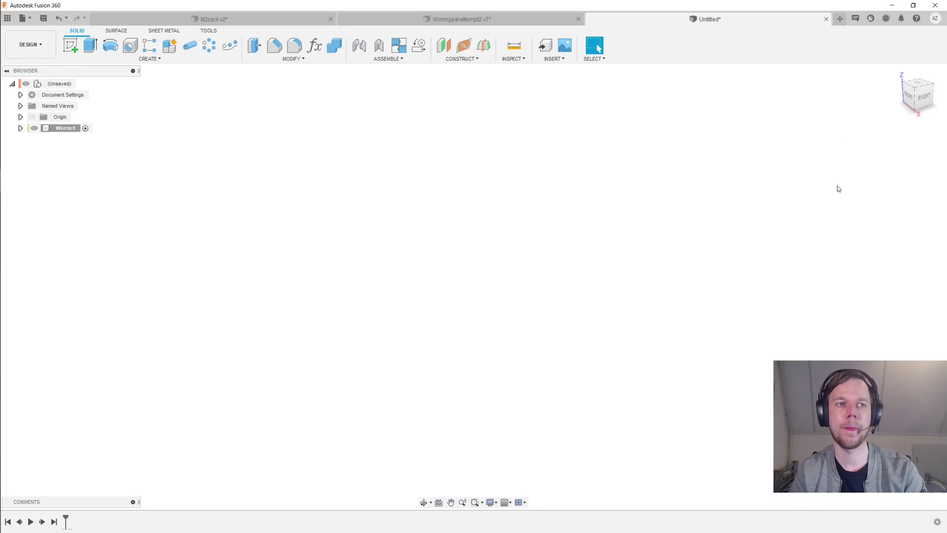
Step: Start a sketch on the front plane and draw a horizontal line from the origin, its length driven by half the Diameter parameter (20 mm)
click(116, 31)
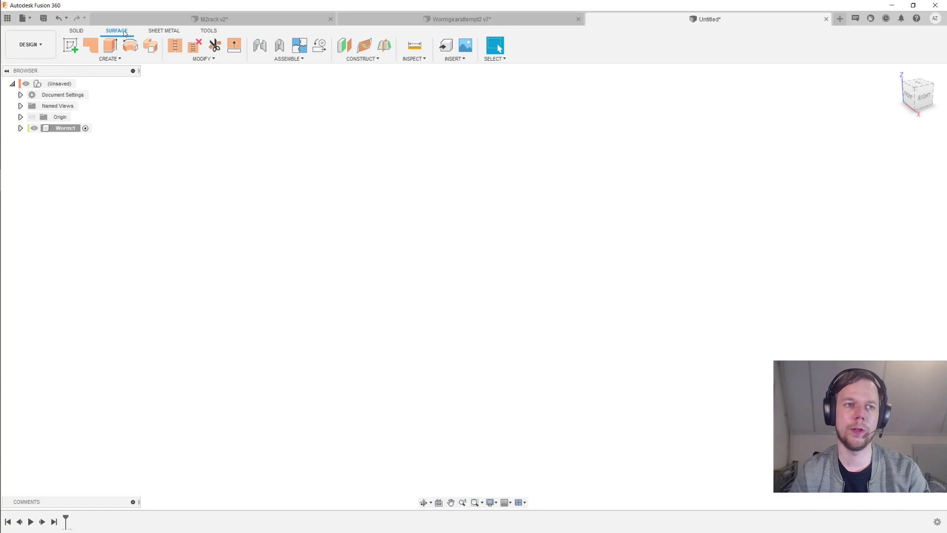
click(69, 47)
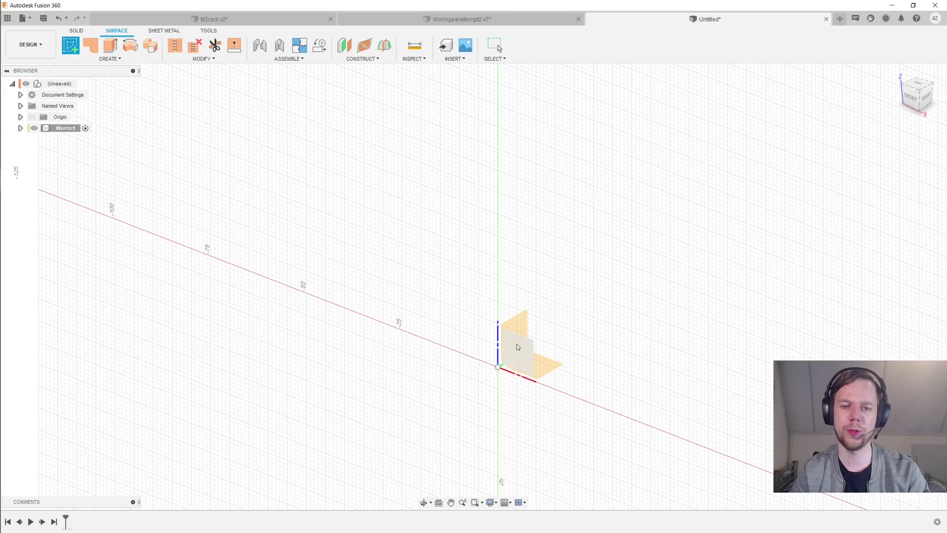
click(522, 348)
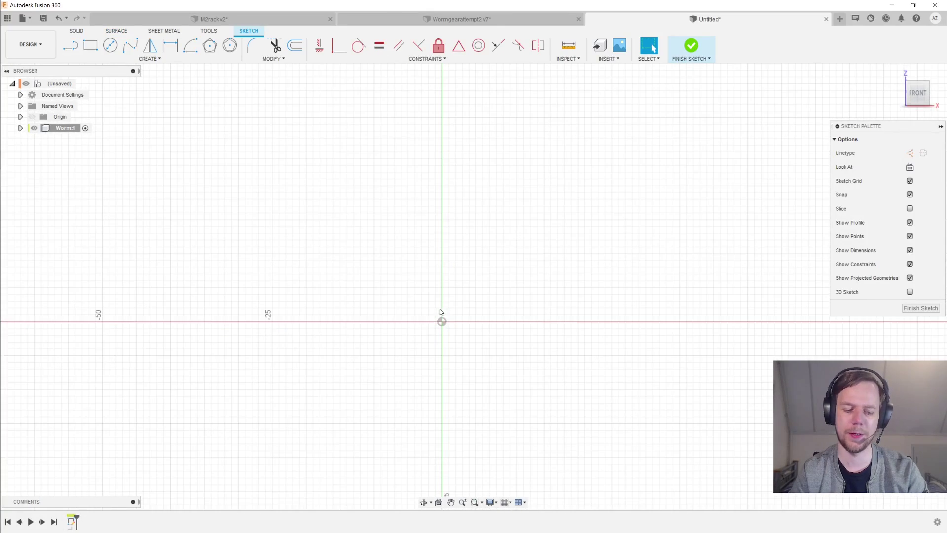
key(l)
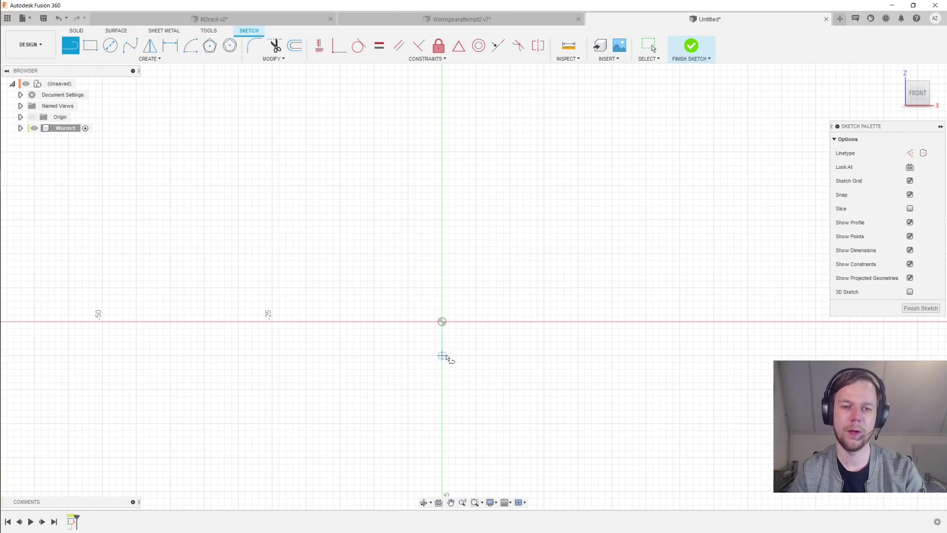
click(441, 321)
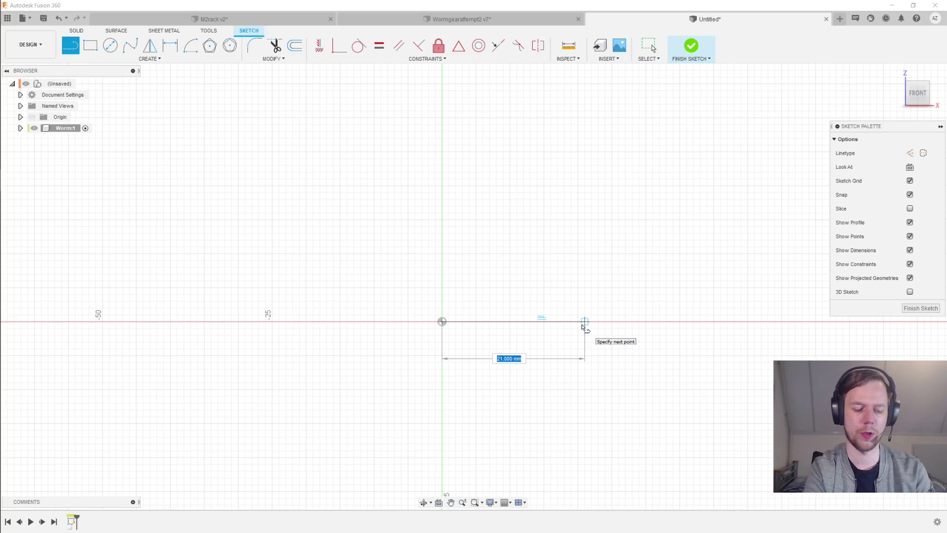
text(Diameter)
key(Tab)
key(Return)
key(Escape)
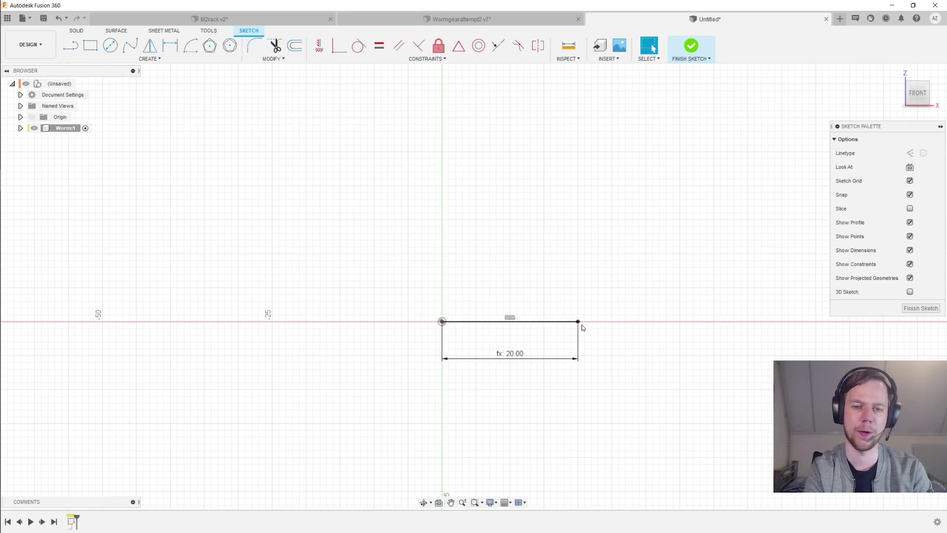
Step: Draw a vertical line upward from the origin with length Length*Module*PI and finish the sketch
key(l)
click(442, 322)
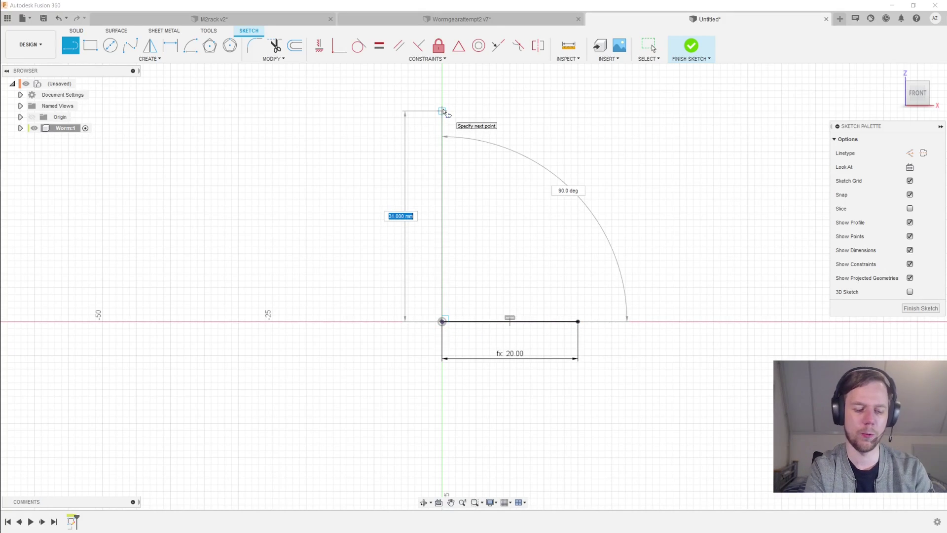
text(Length)
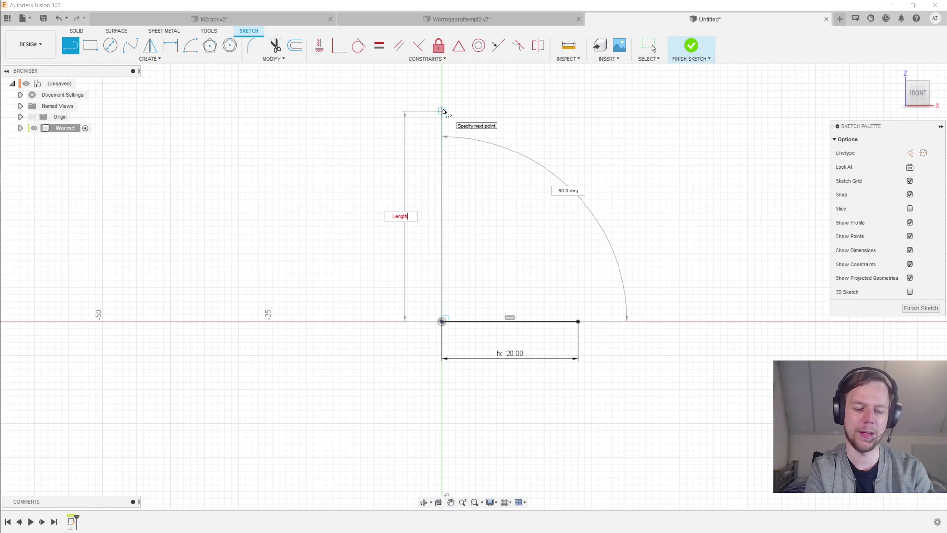
text(*Module*PI)
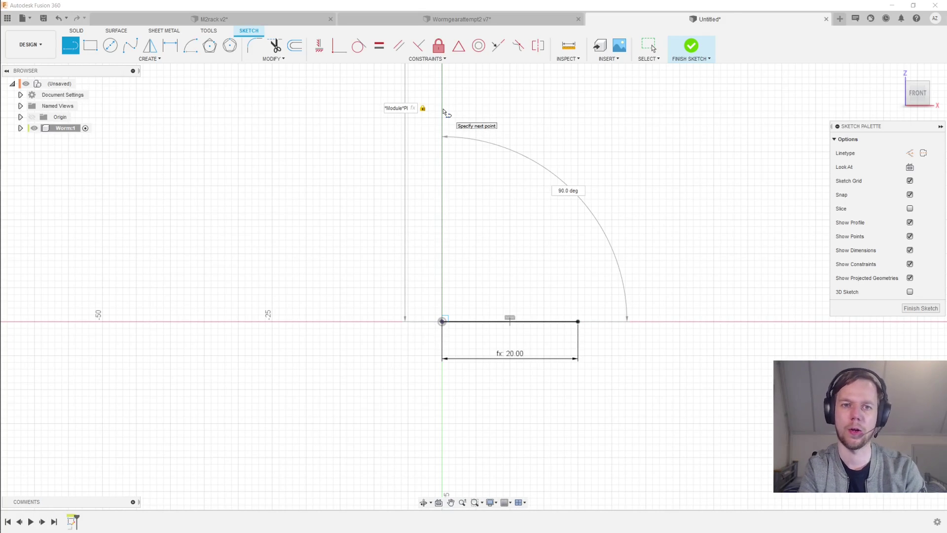
key(Return)
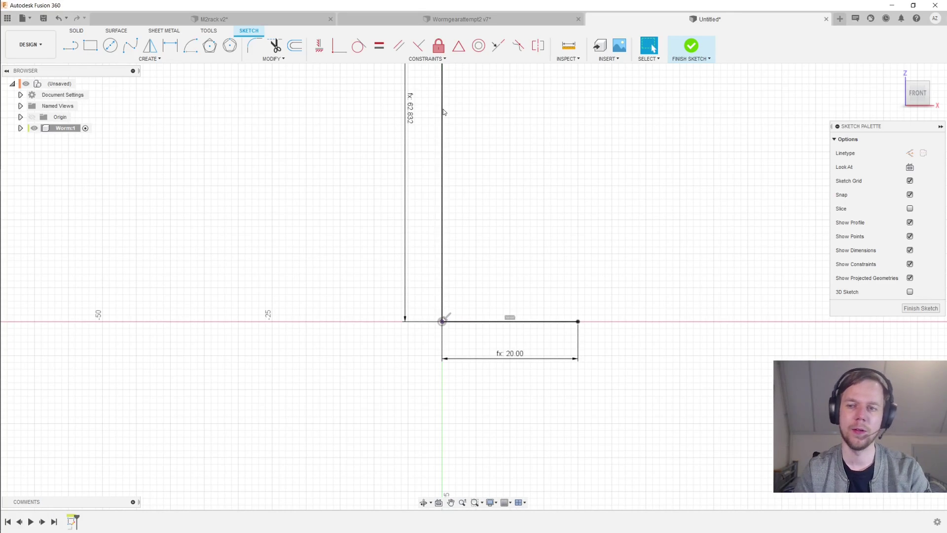
scroll(549, 194, down, 1)
mouse_move(549, 194)
middle_down()
mouse_move(550, 303)
mouse_move(539, 337)
middle_up()
scroll(540, 337, down, 1)
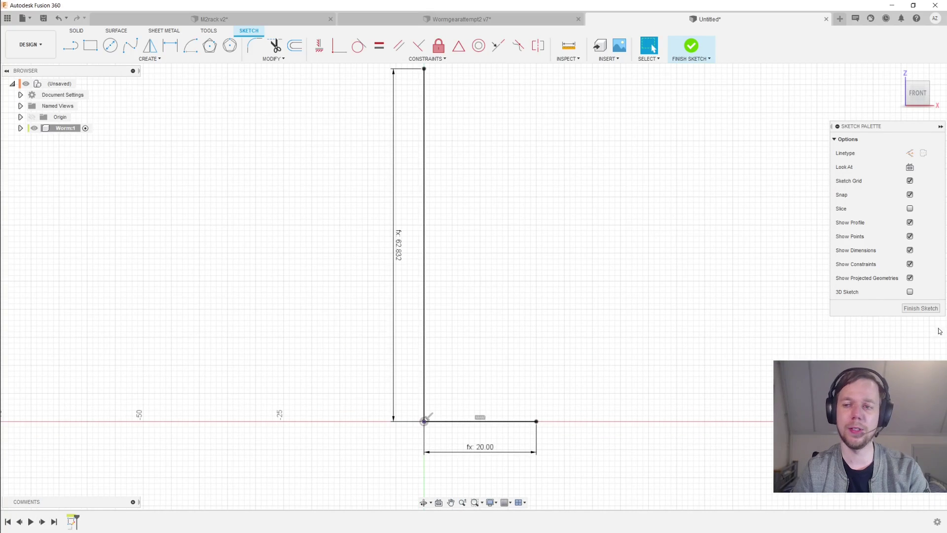
click(931, 307)
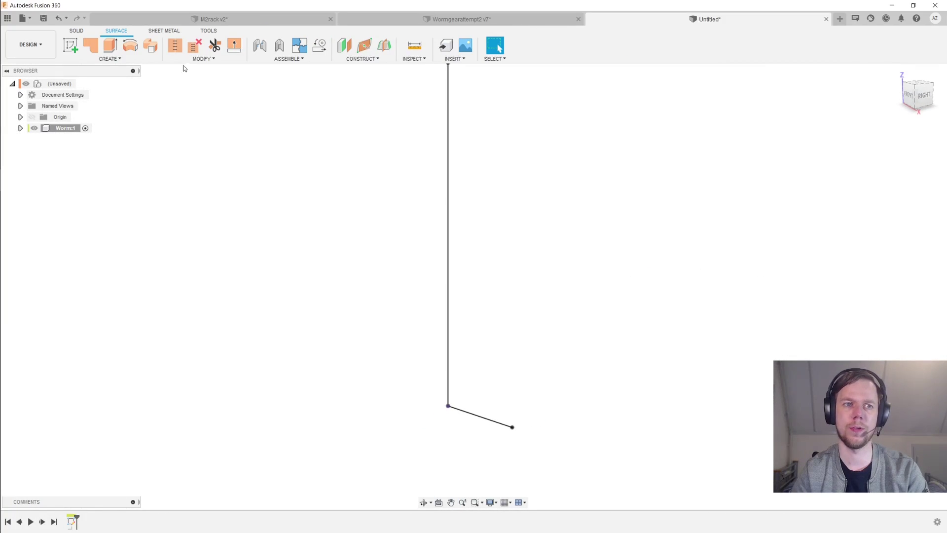
Step: Set up a single-path surface Sweep with the horizontal line as profile and the vertical line as path
click(151, 45)
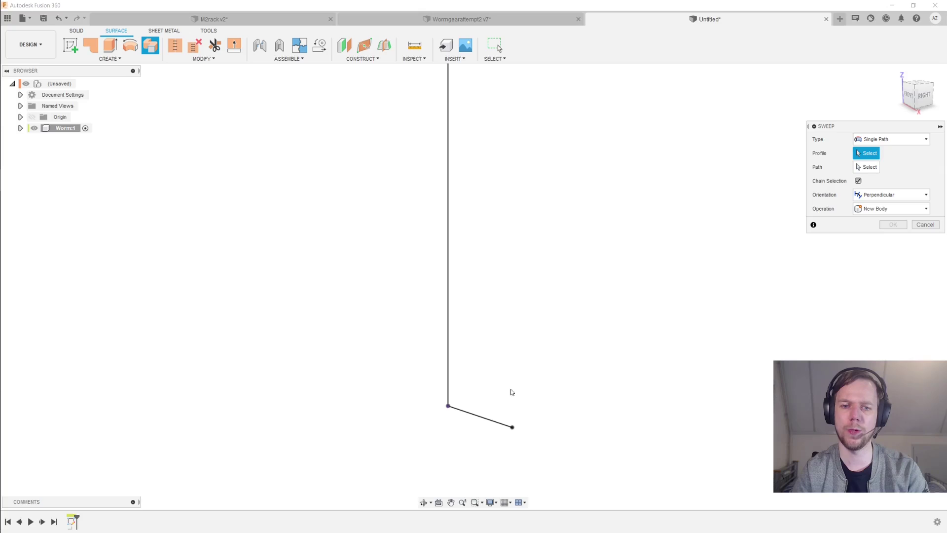
click(472, 415)
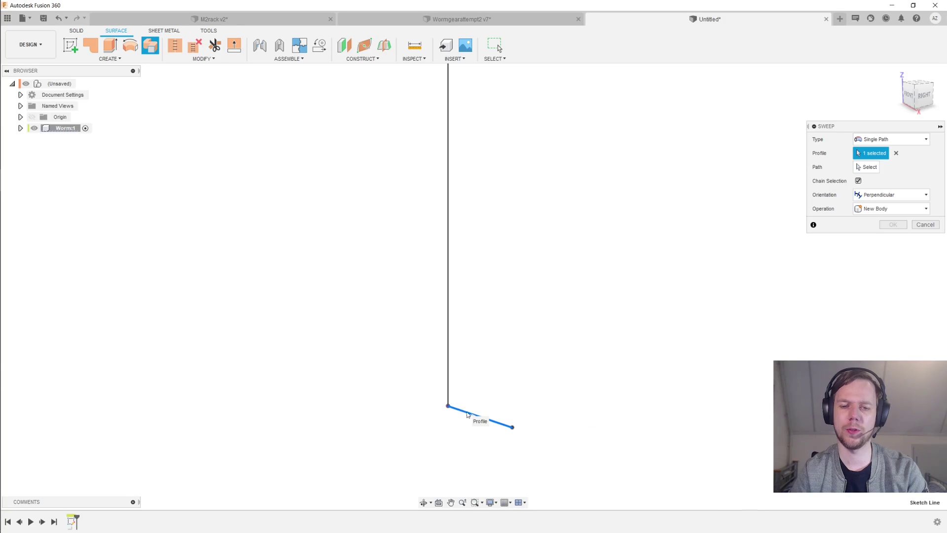
click(866, 166)
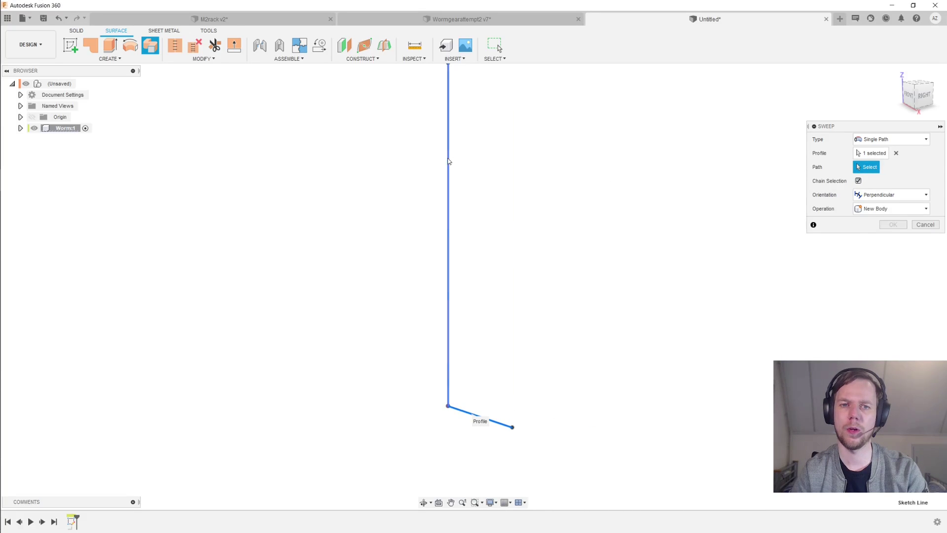
click(447, 158)
Step: Set the sweep's twist angle to (Length/NumberOfStarts)*360 and create the helical surface as a new body
double_click(910, 222)
click(910, 222)
key(BackSpace)
text((Leng)
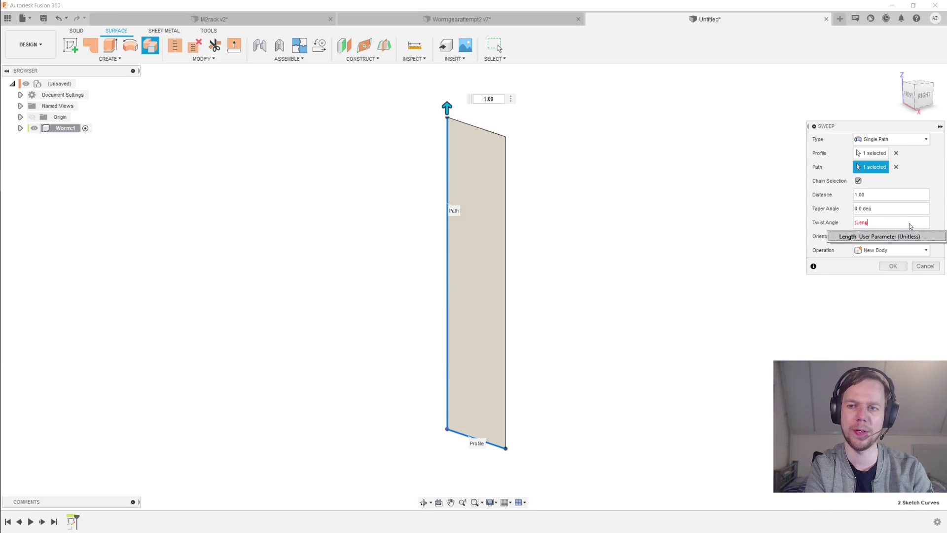
text(th)
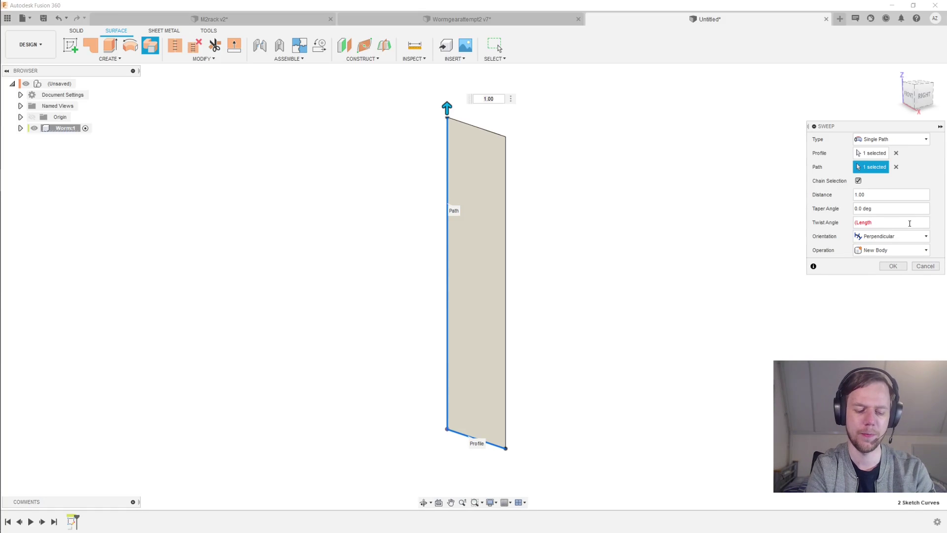
text(/nu)
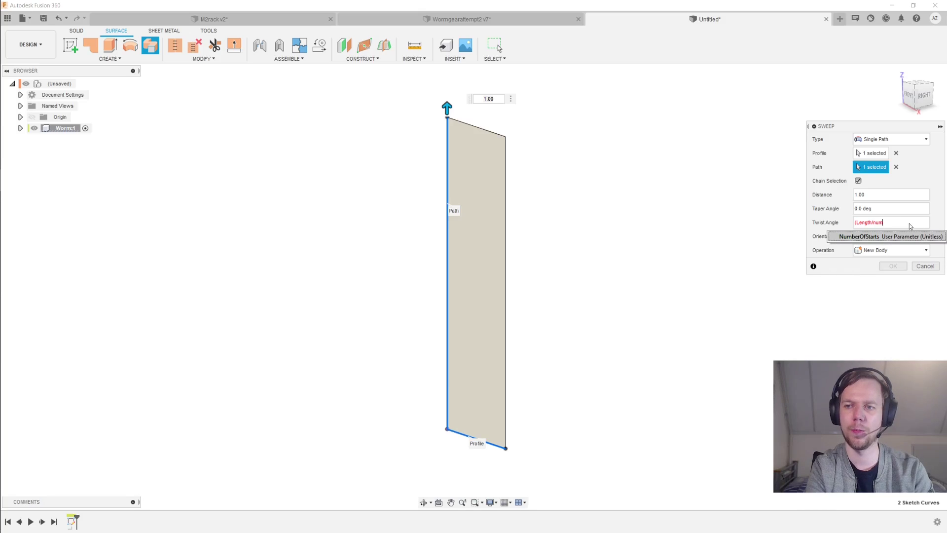
text(m)
key(Return)
text()*360)
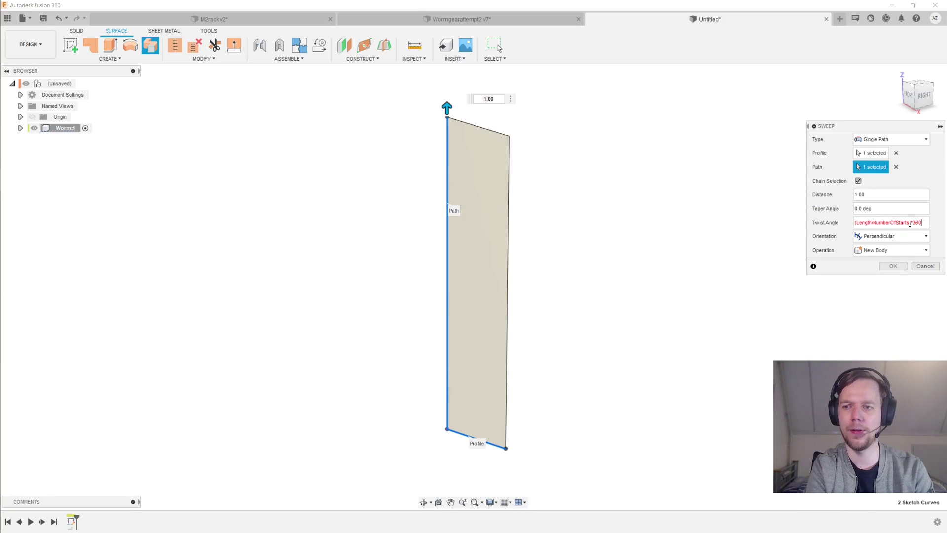
key(Return)
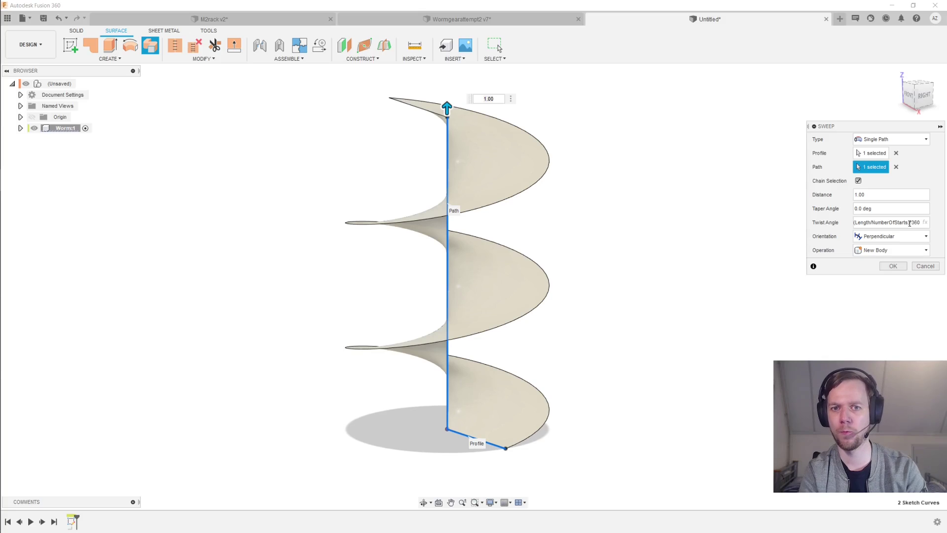
scroll(690, 254, down, 2)
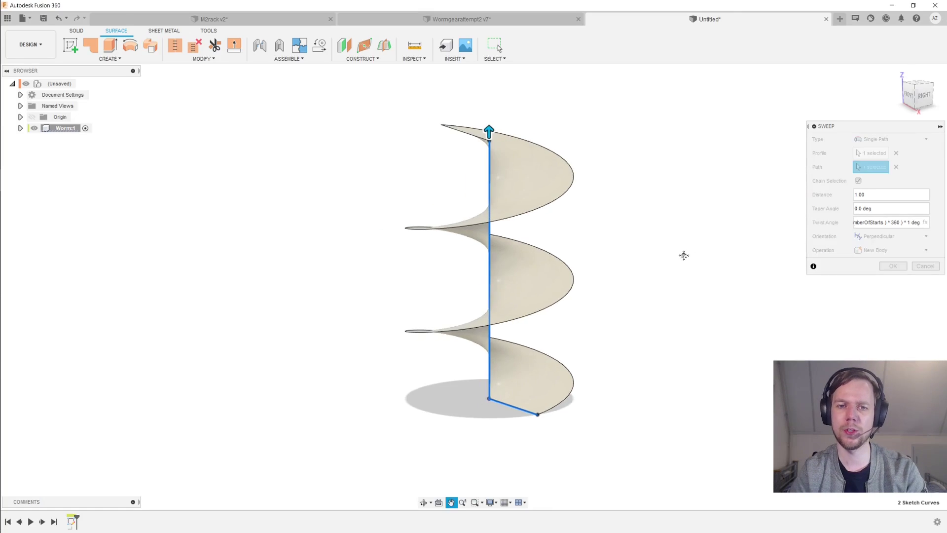
scroll(676, 261, up, 3)
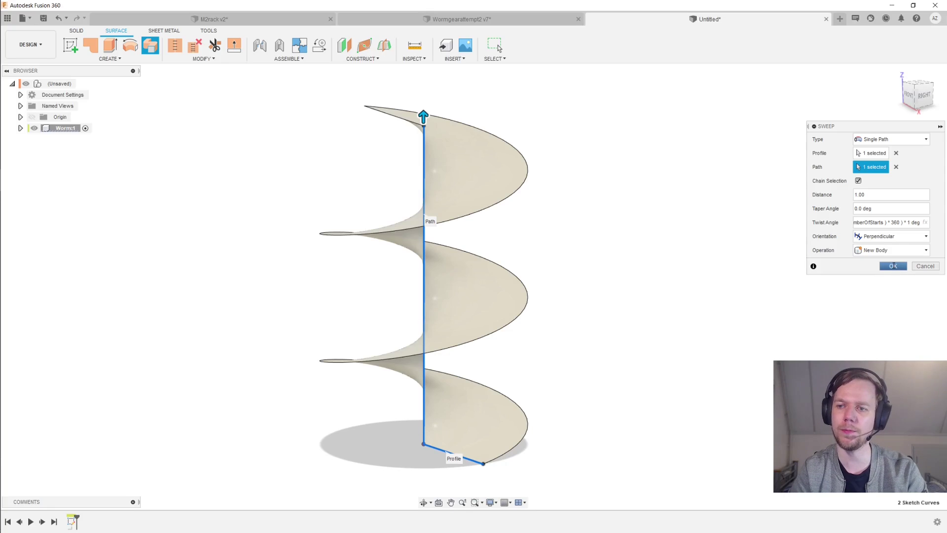
click(892, 265)
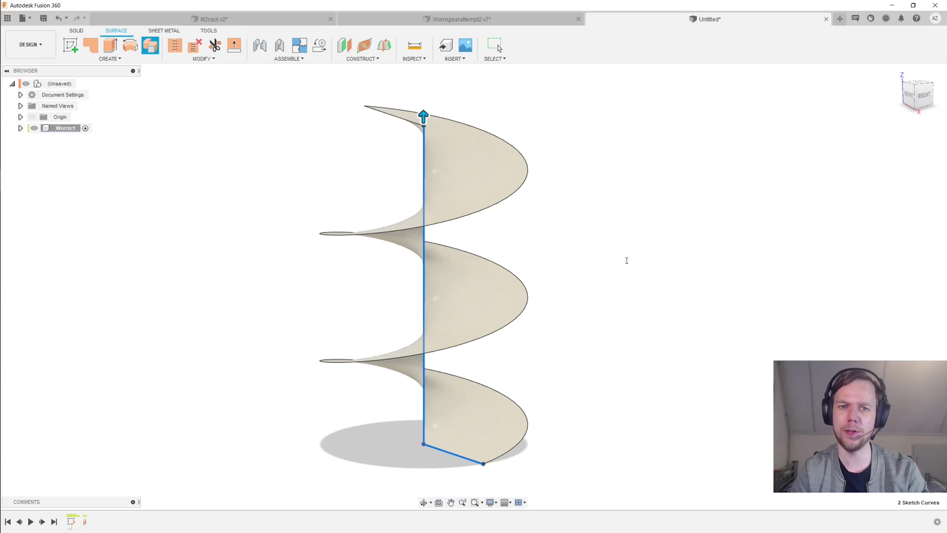
Step: Close the Wormgearattempt2 v7 document
click(487, 294)
click(590, 258)
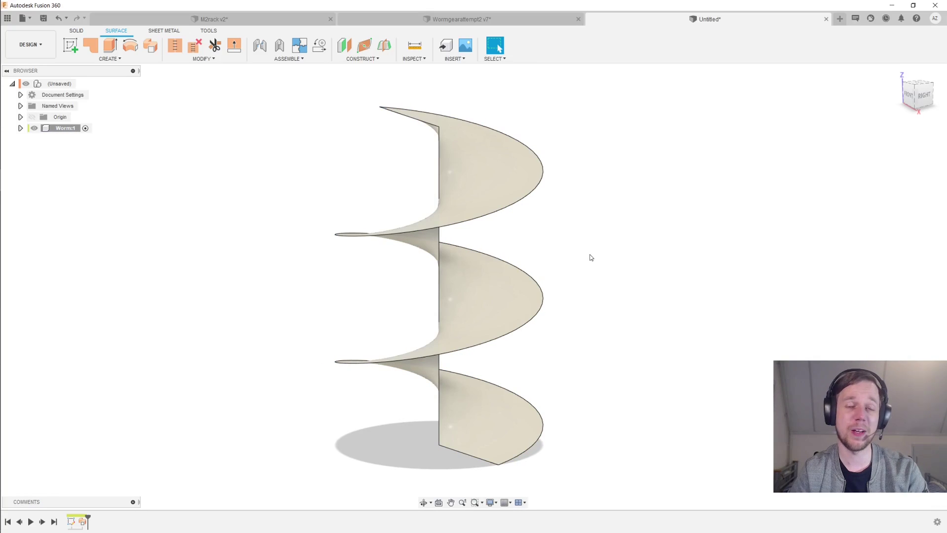
middle_drag(590, 254, 629, 260)
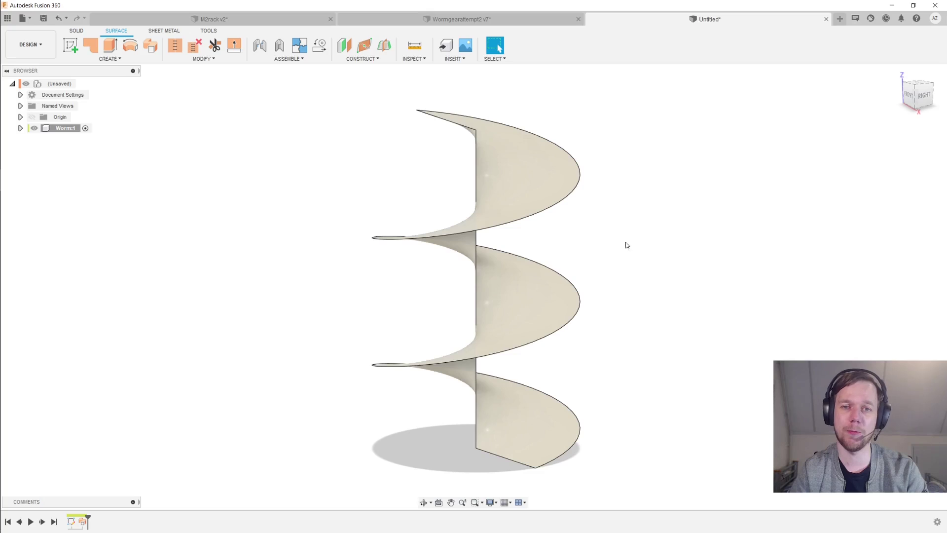
click(580, 178)
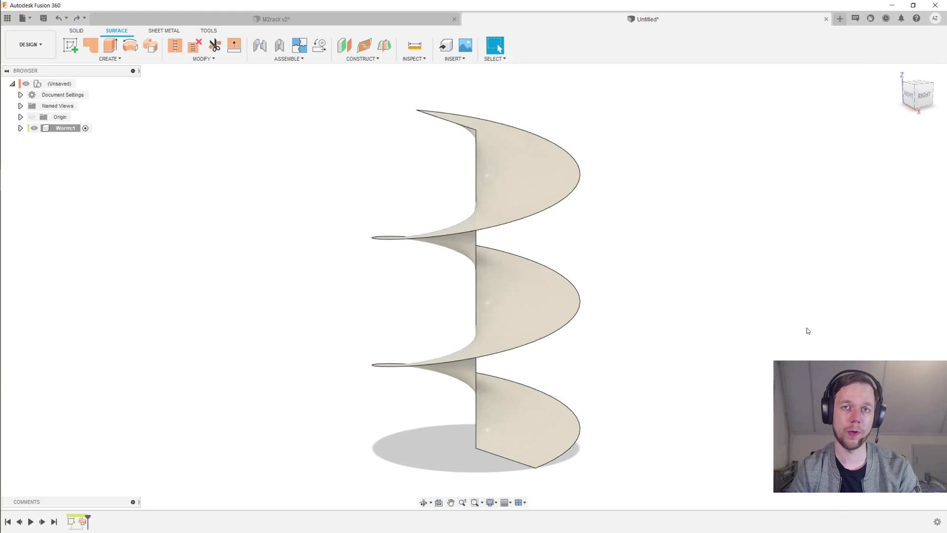
Step: Start a sketch on the front plane and project the helical surface's bottom straight edge into it
click(77, 31)
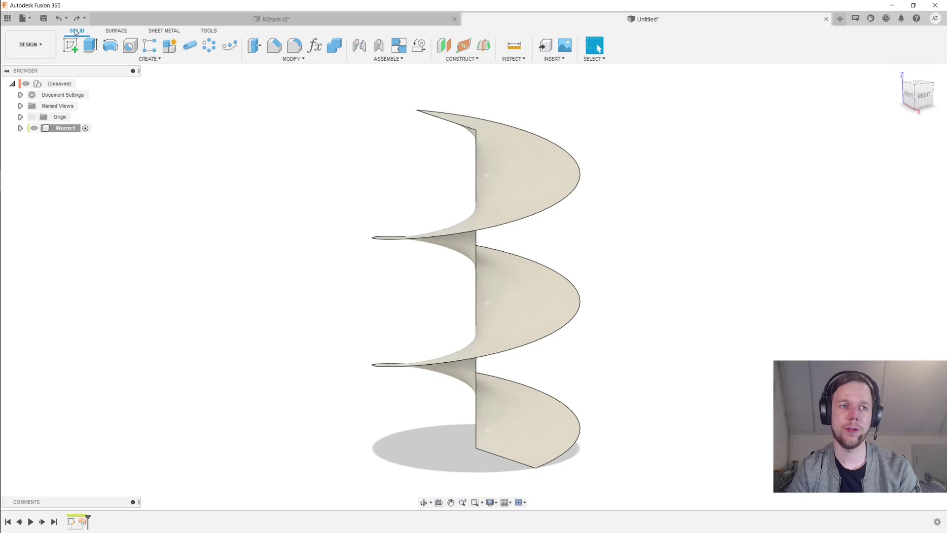
click(69, 49)
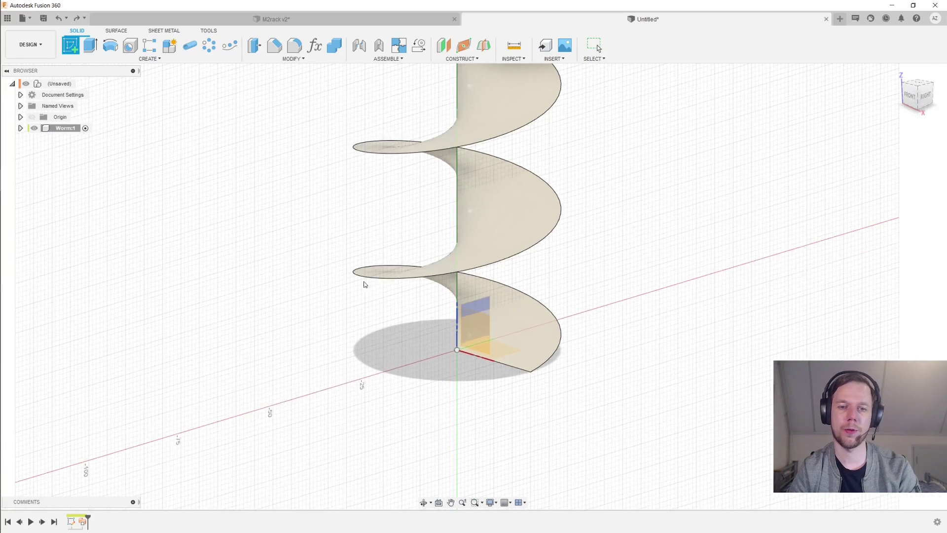
click(480, 335)
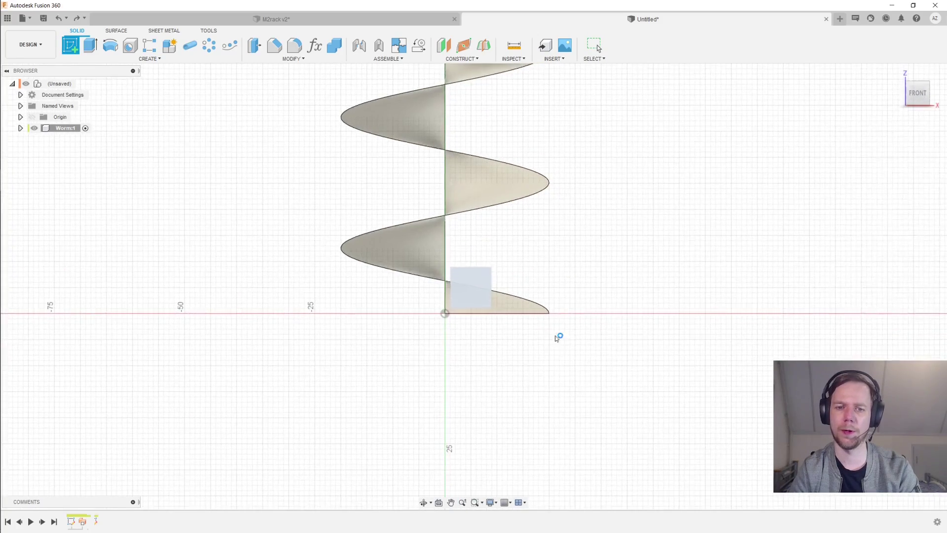
scroll(539, 306, up, 3)
key(p)
click(458, 318)
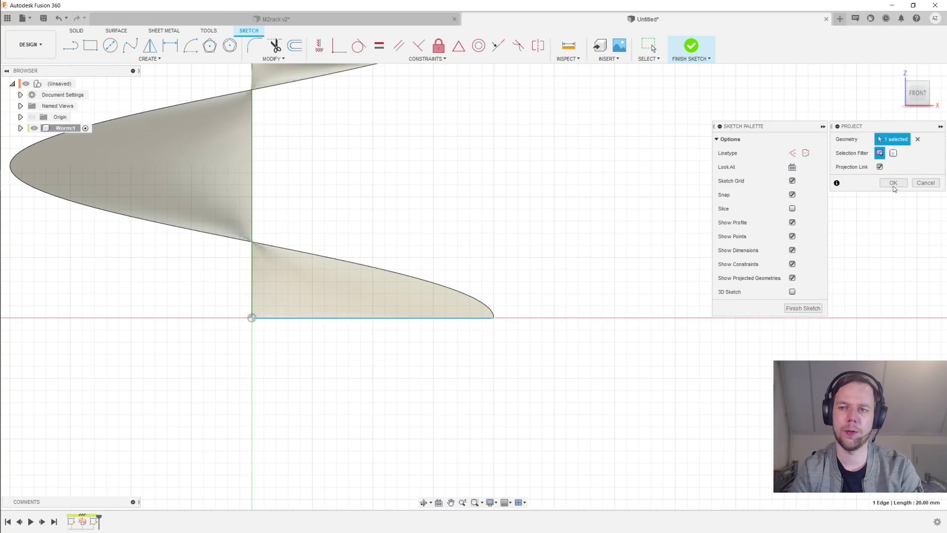
click(893, 183)
Step: Draw a closed trapezoid around the projected edge's outer end, narrowing outward, with an upper slanted side about 5.8 mm long
scroll(481, 328, up, 3)
click(489, 309)
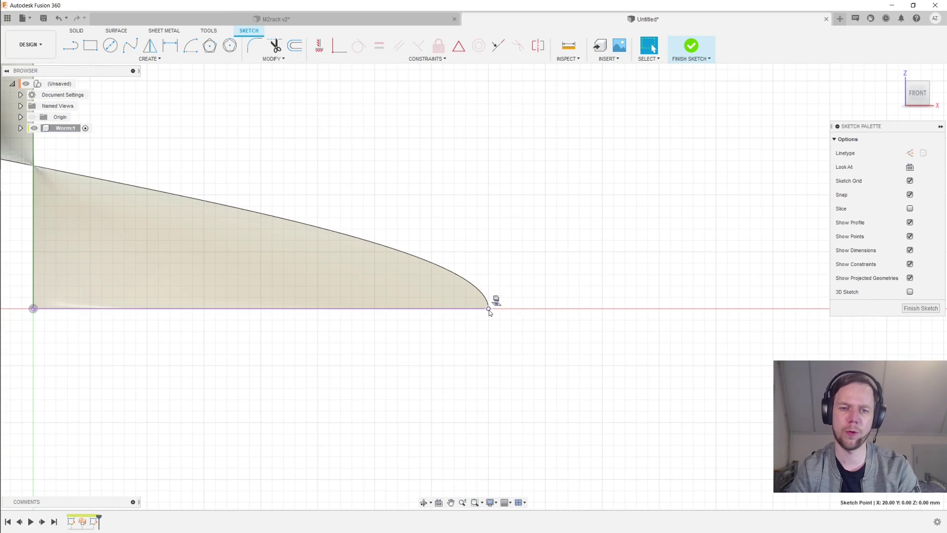
key(l)
click(441, 260)
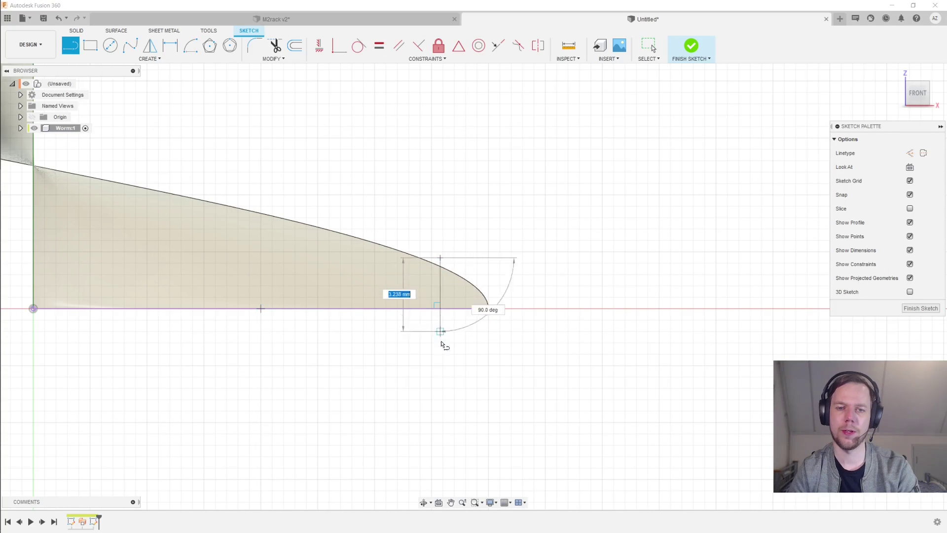
click(439, 368)
click(568, 338)
click(568, 286)
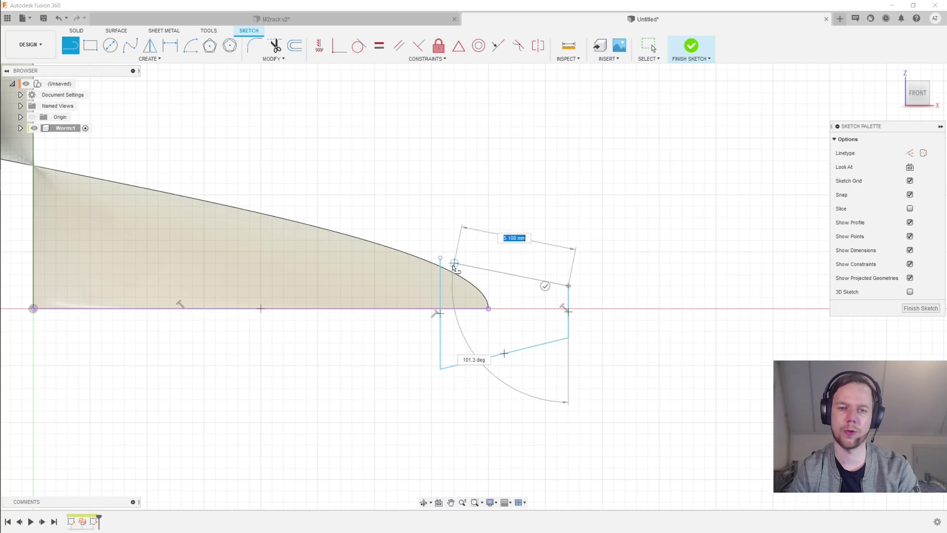
click(439, 257)
key(Escape)
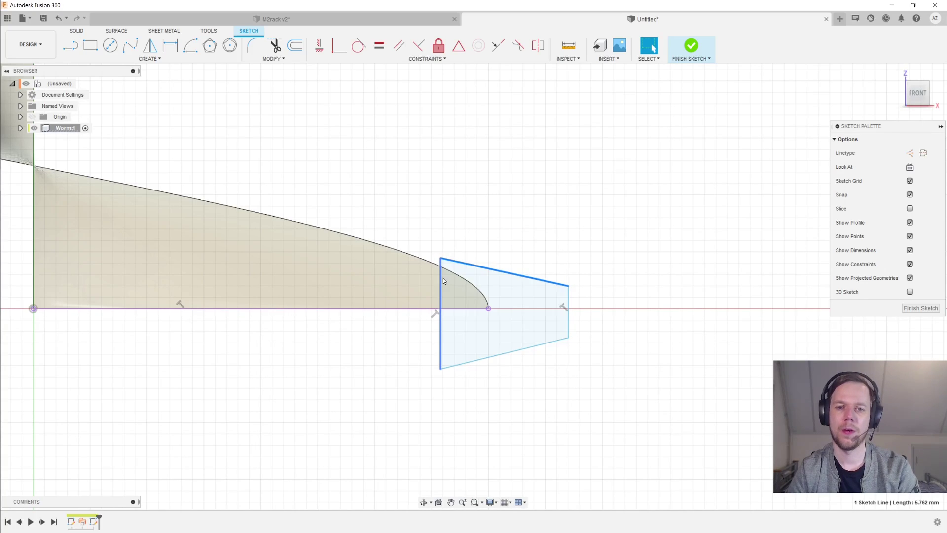
Step: Dimension the angle between the trapezoid's inner vertical side and upper slanted side as 90-PressureAngle
key(d)
click(451, 276)
click(466, 264)
click(457, 288)
text(90-pre)
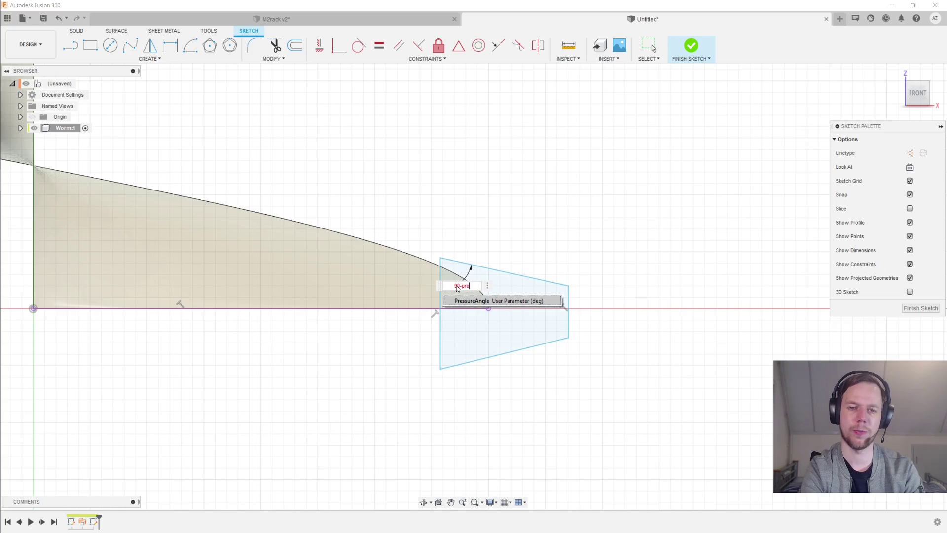
key(Return)
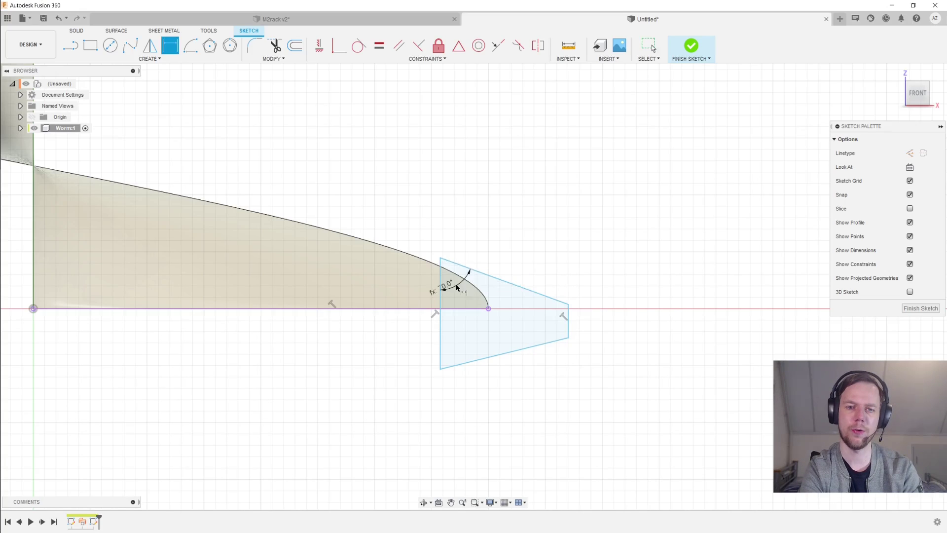
key(Escape)
Step: Make the two slanted sides equal in length and reshape the profile so its outer end has a short vertical side
click(543, 294)
shift+click(509, 352)
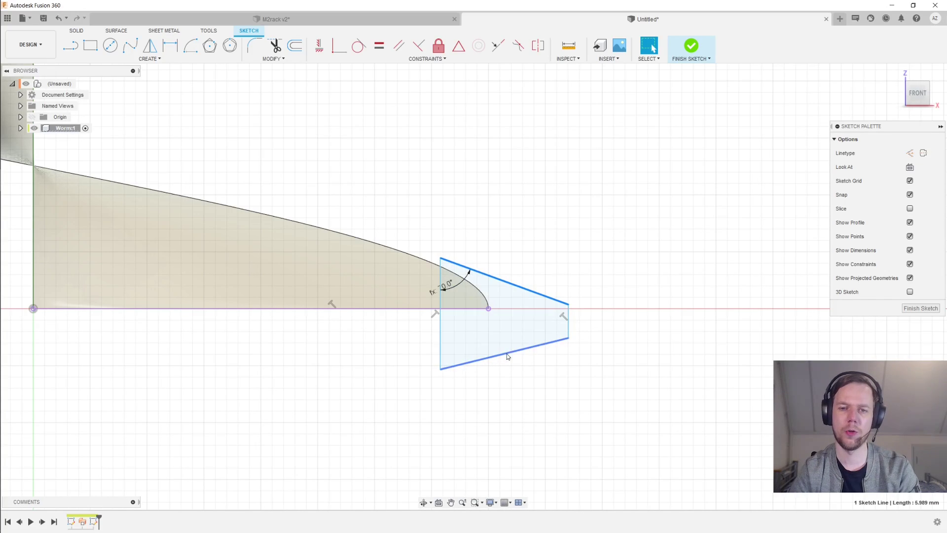
click(379, 45)
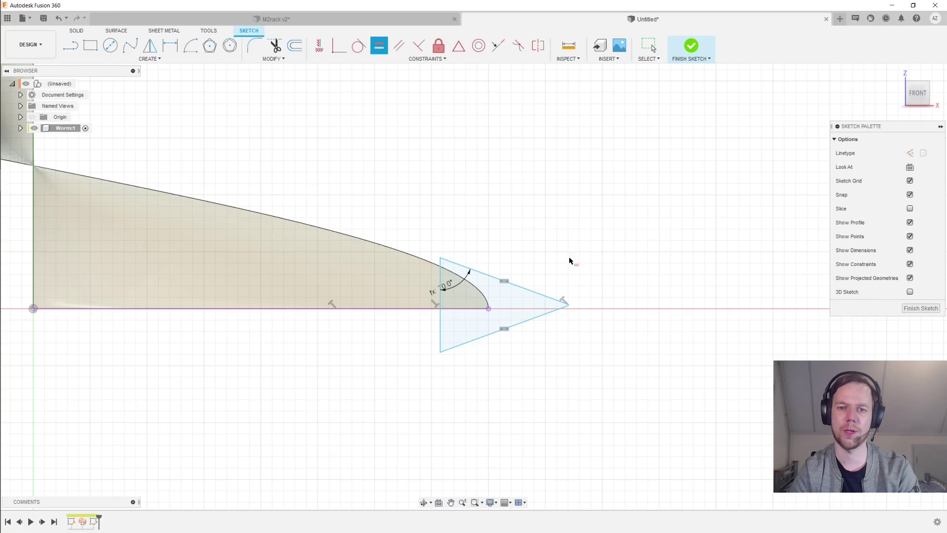
scroll(561, 296, up, 2)
drag(523, 295, 524, 224)
click(658, 246)
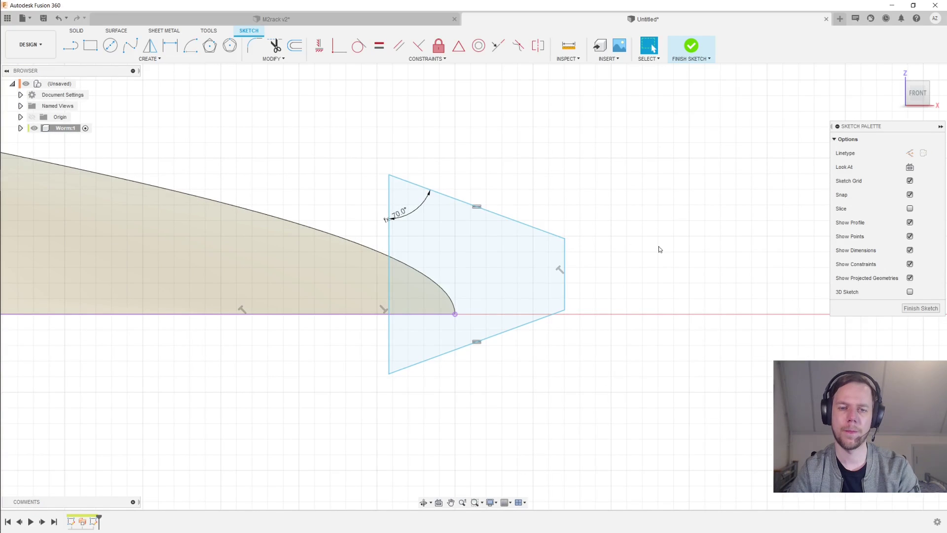
Step: Draw a vertical line about 3.4 mm long across the trapezoid, connecting its two slanted sides
key(l)
click(514, 221)
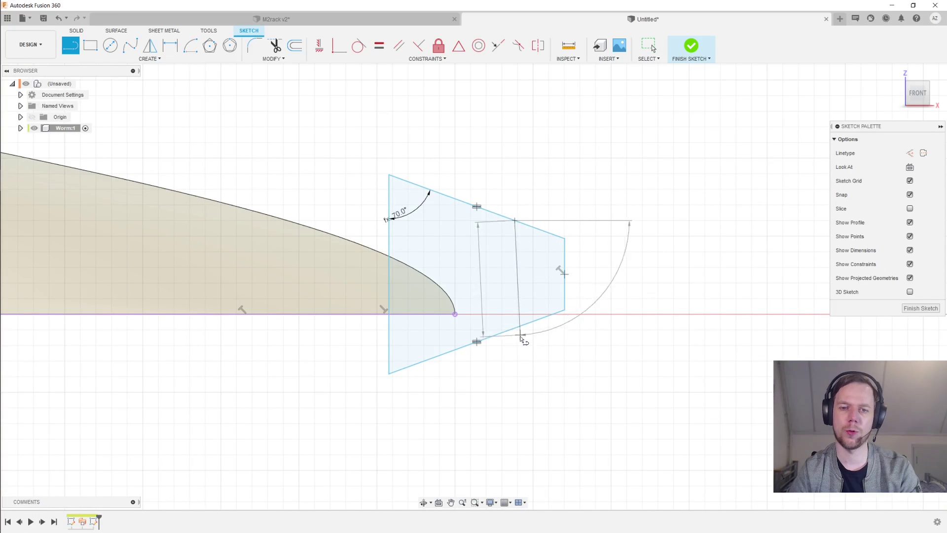
click(515, 328)
key(Escape)
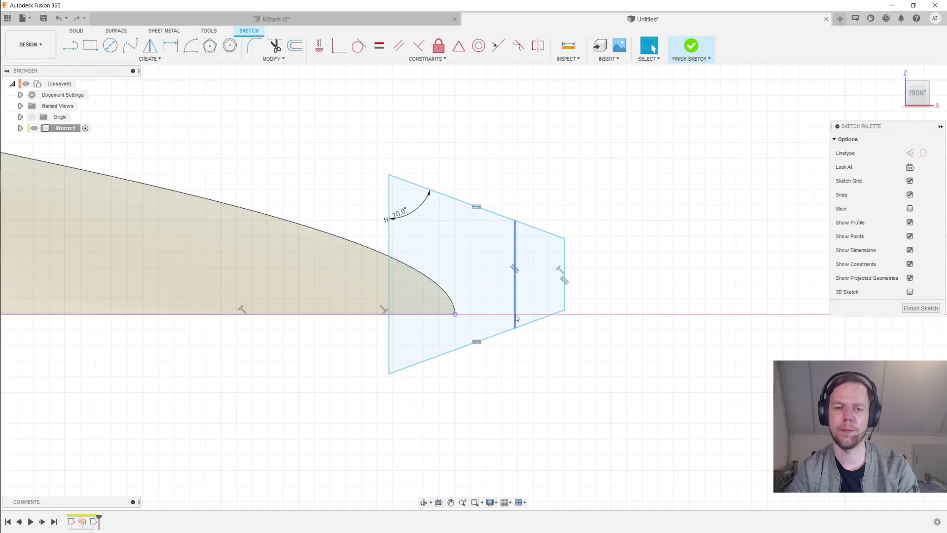
Step: Constrain the midpoint of the inner vertical line to the outer endpoint of the projected edge
click(515, 315)
shift+click(455, 314)
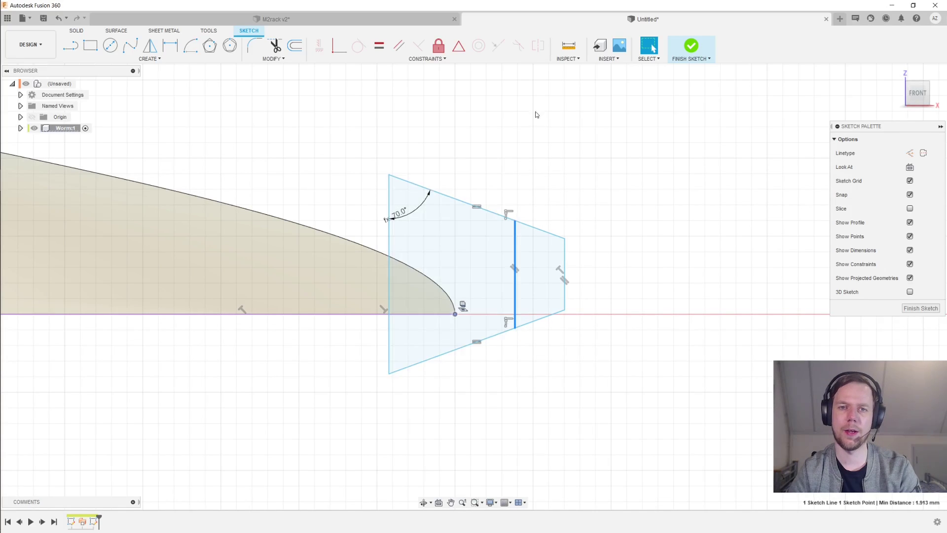
click(459, 46)
key(Escape)
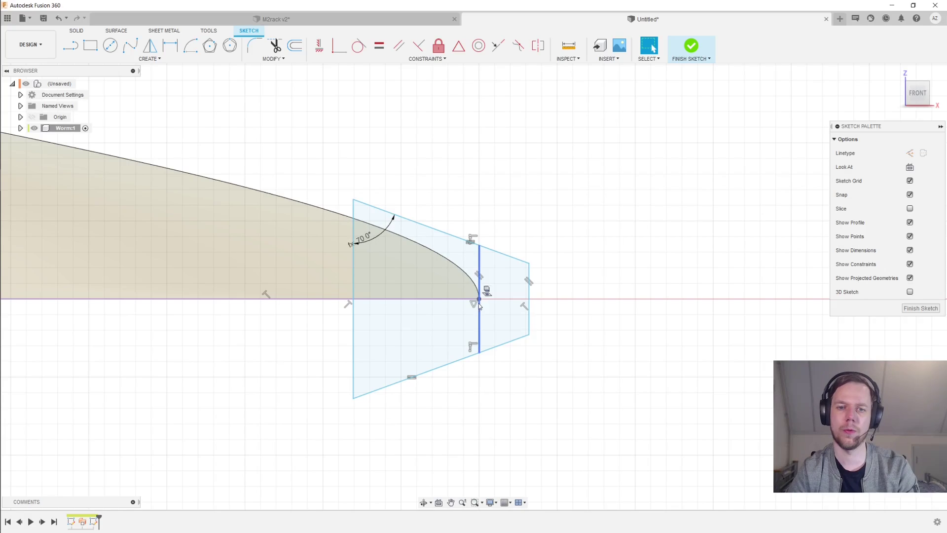
click(479, 299)
Step: Dimension the distance between the middle vertical line and the trapezoid's short outer side as 1*Module
click(529, 296)
ctrl+click(479, 271)
key(d)
click(509, 189)
text(Module)
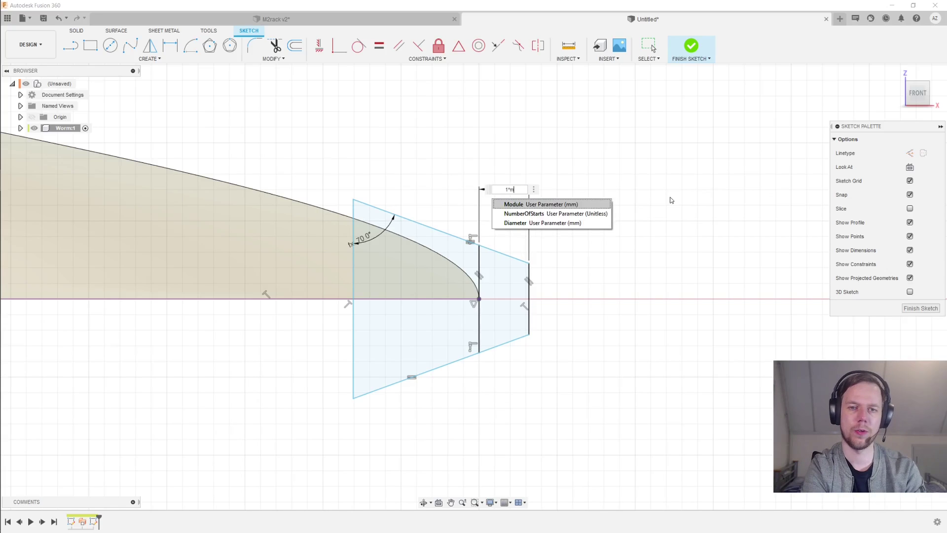
key(Return)
Step: Dimension the distance between the middle vertical line and the trapezoid's long inner side as 1.5*Module
click(480, 265)
click(352, 232)
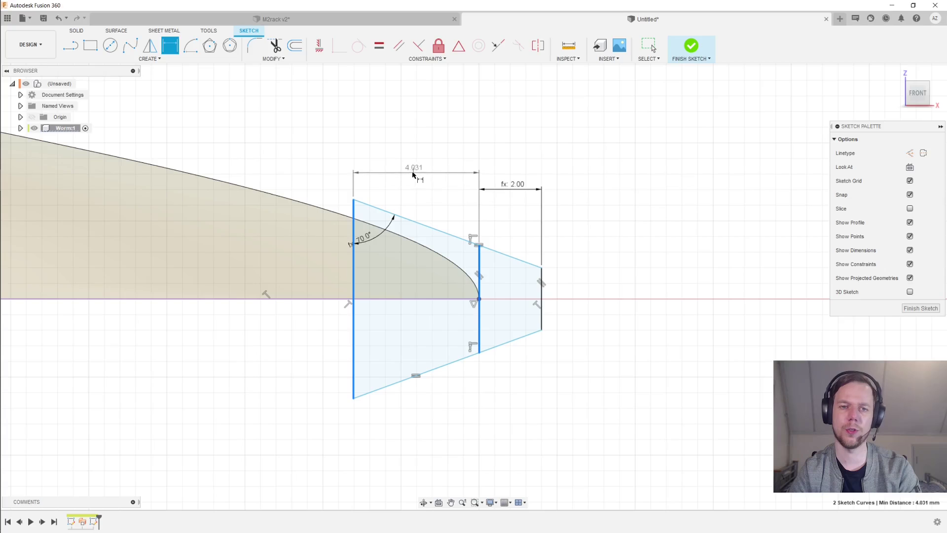
click(410, 173)
text(1)
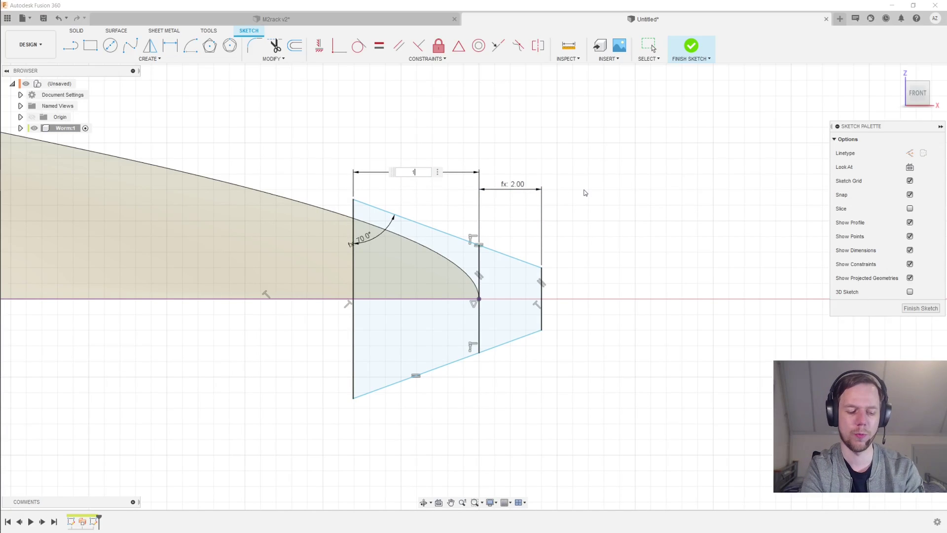
text(.5*mo)
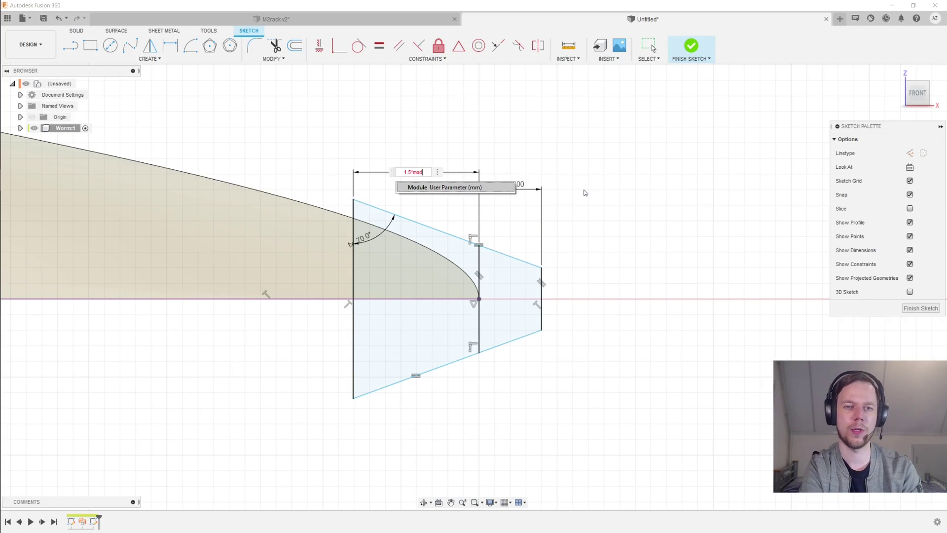
text(d)
key(Return)
key(Return)
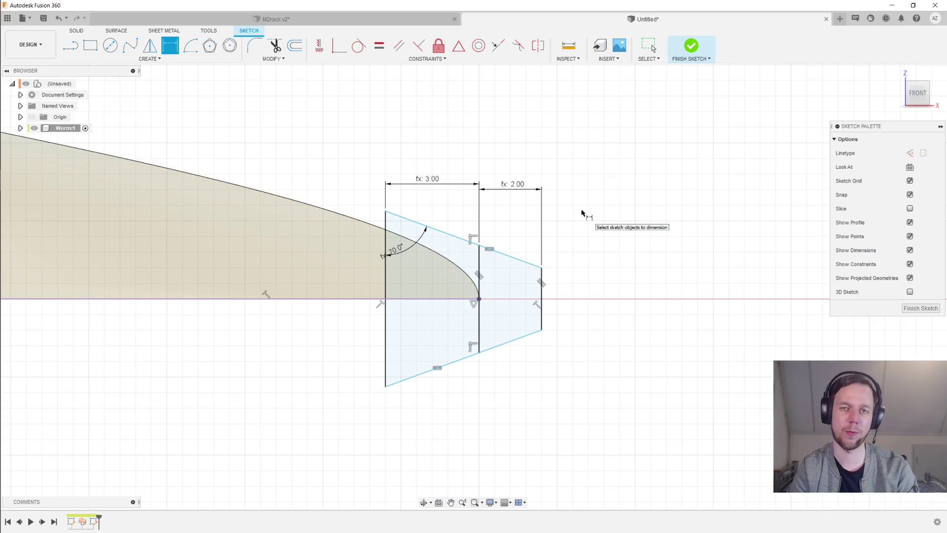
Step: Dimension the length of the middle vertical line as PI*Module/2 and finish the tooth profile sketch
click(479, 266)
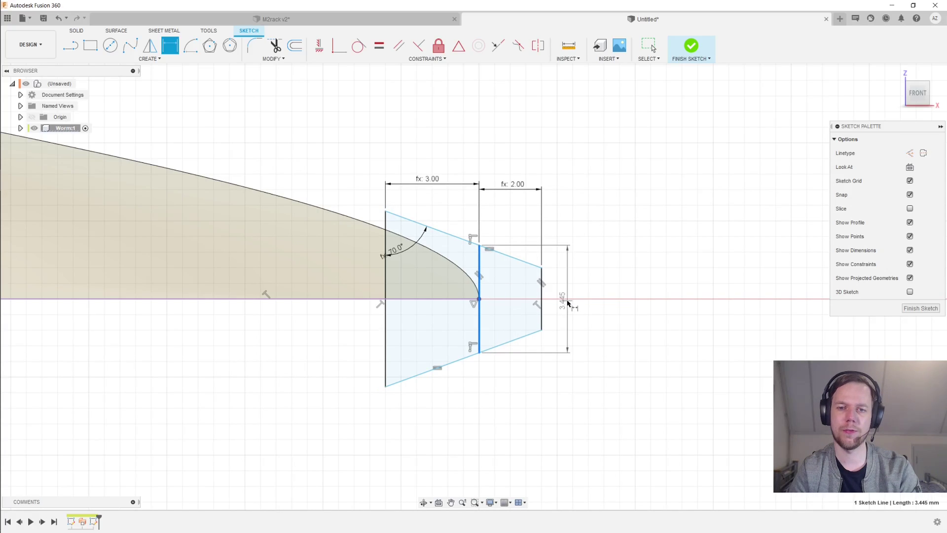
click(568, 303)
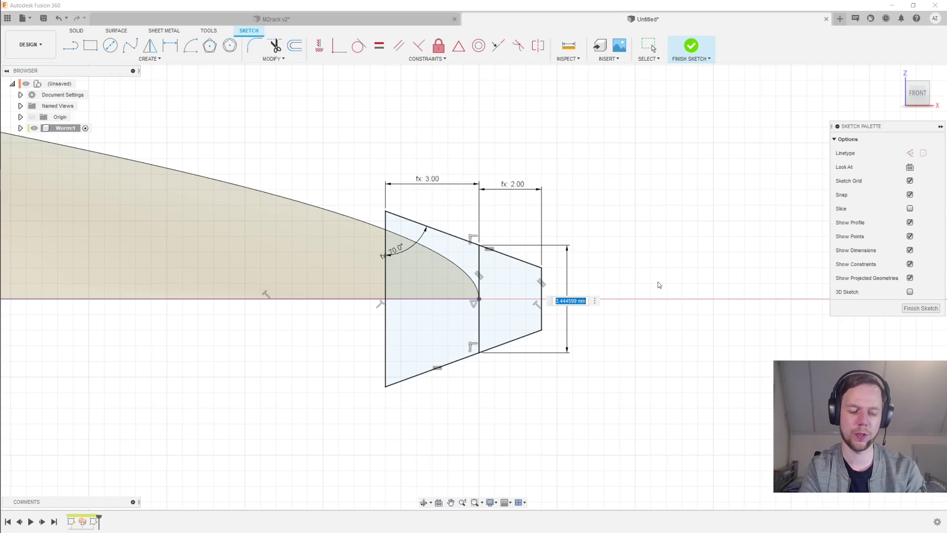
text(PI*Module)
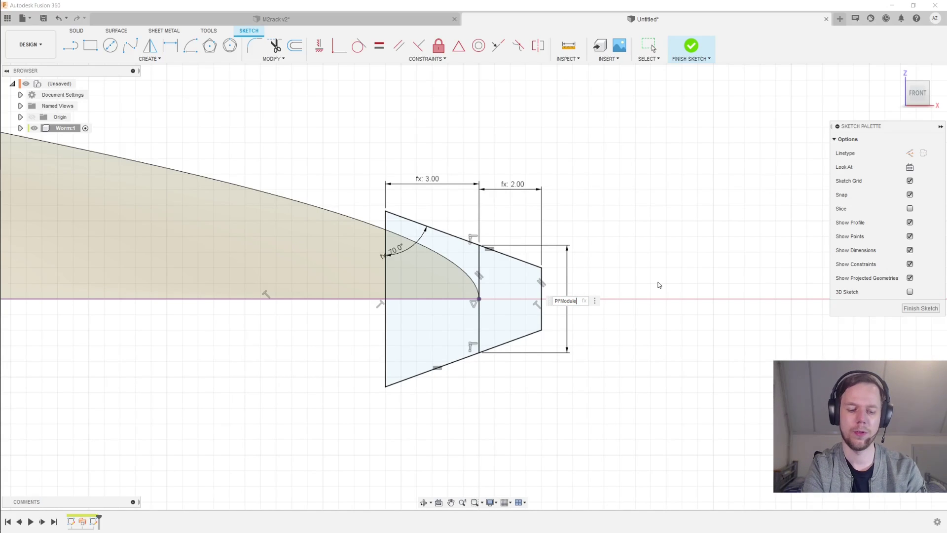
key(Return)
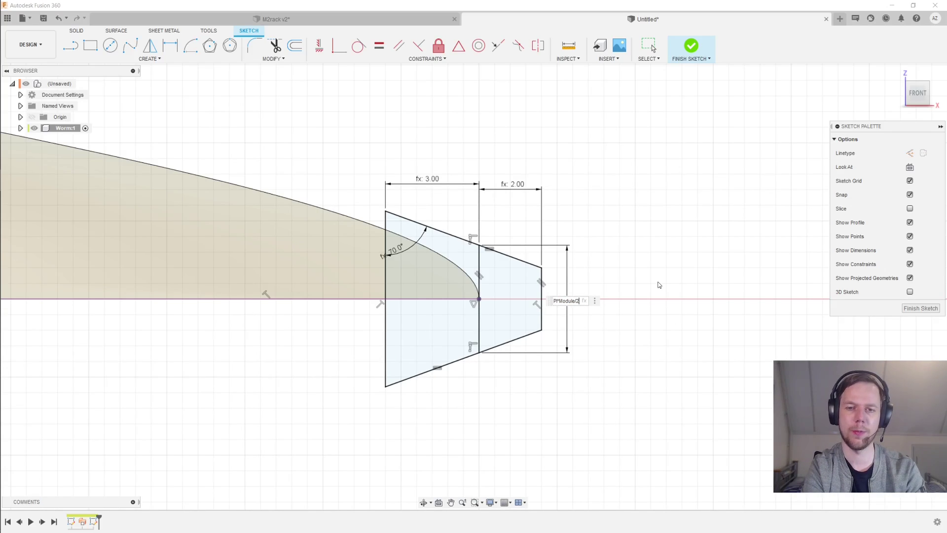
click(920, 307)
mouse_move(769, 286)
shift+middle_down()
mouse_move(683, 263)
mouse_move(691, 253)
mouse_move(710, 254)
mouse_move(672, 347)
shift+middle_up()
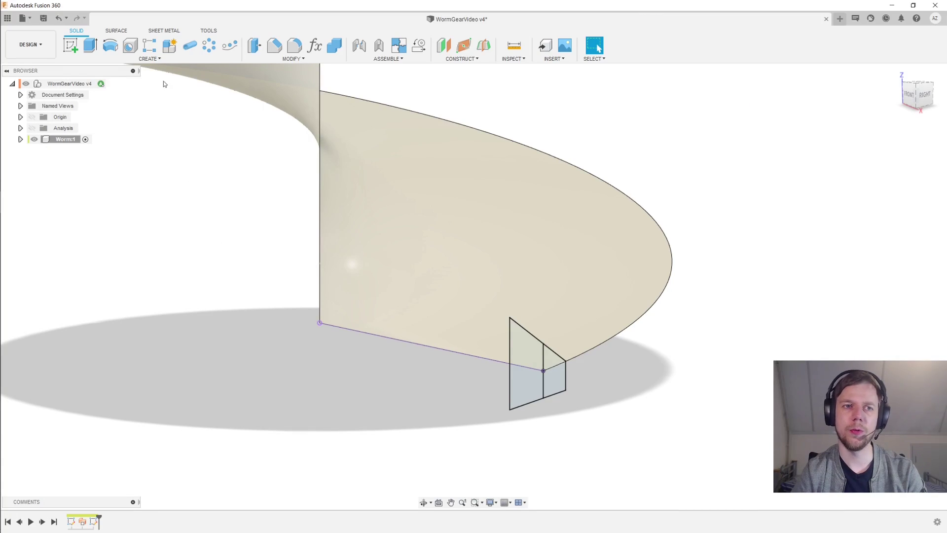
Step: Start a Sweep of type Path + Guide Rail with all three regions of the trapezoid as profiles
click(172, 60)
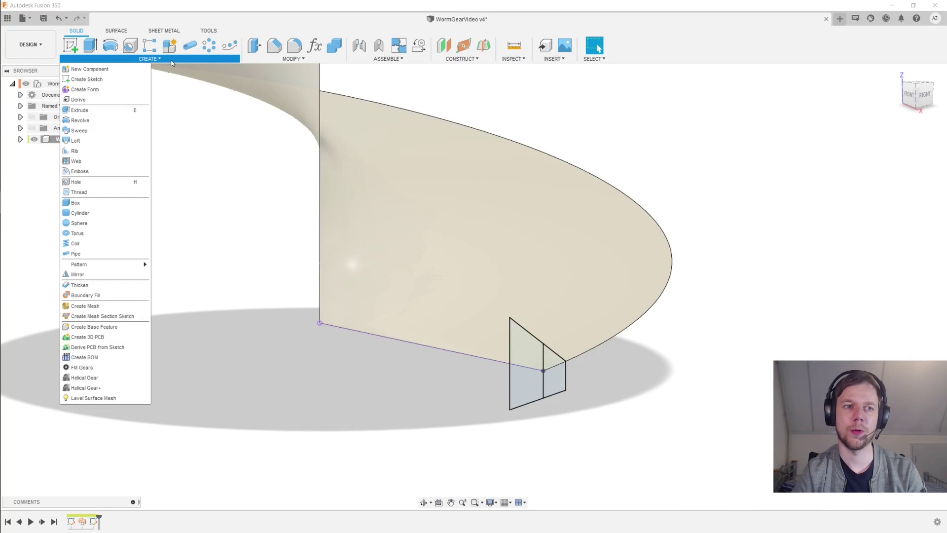
click(119, 135)
click(912, 140)
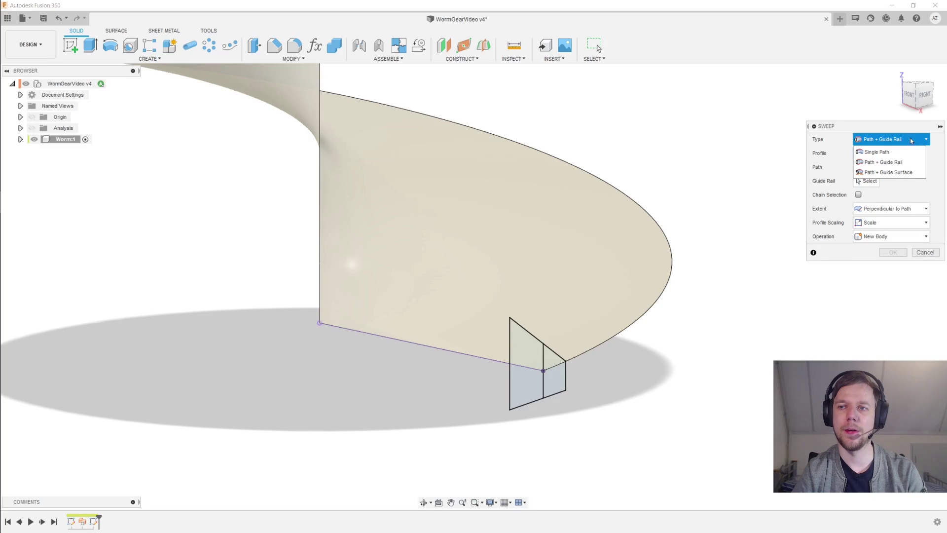
click(903, 162)
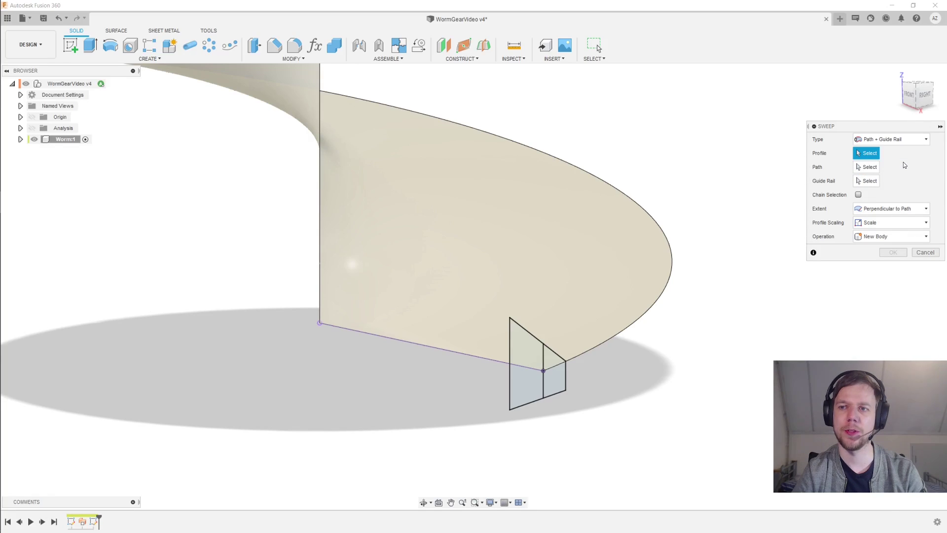
click(528, 351)
click(522, 384)
click(554, 377)
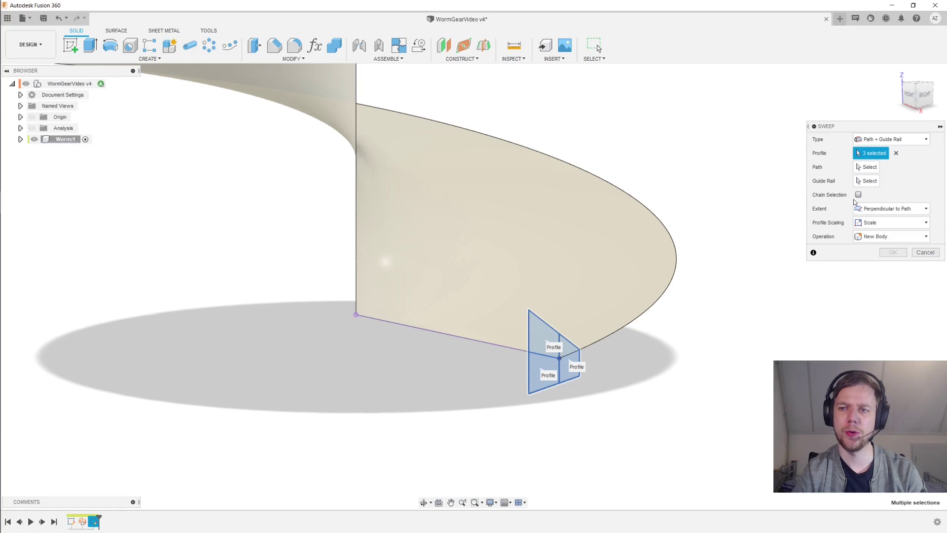
Step: Use the surface's straight central edge as sweep path and its outer helical edge as guide rail, and create the thread as a new body
click(864, 168)
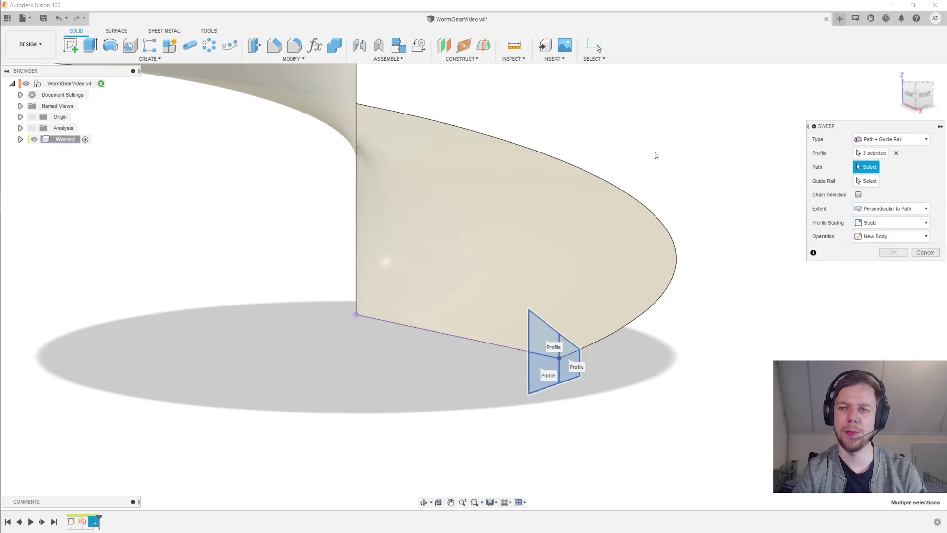
scroll(672, 156, down, 3)
middle_drag(596, 285, 547, 296)
click(367, 267)
click(866, 181)
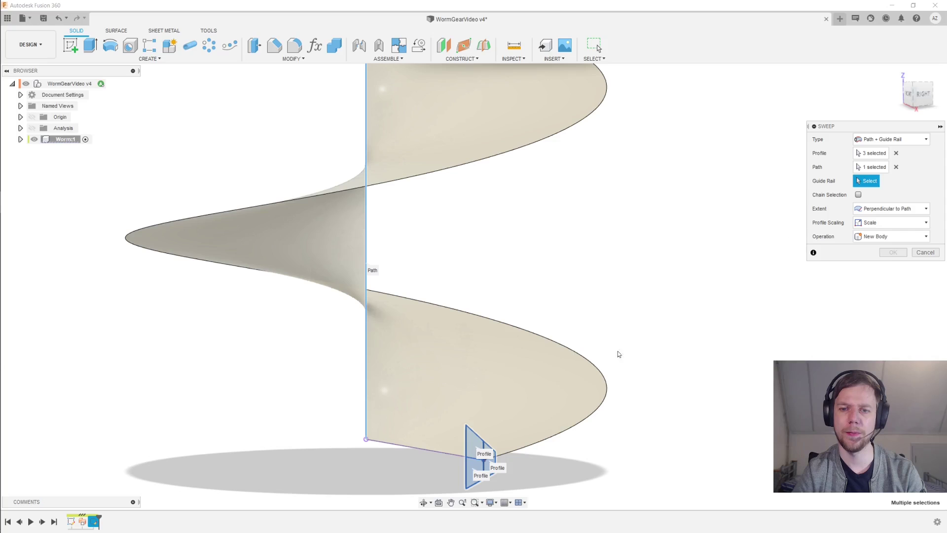
click(608, 389)
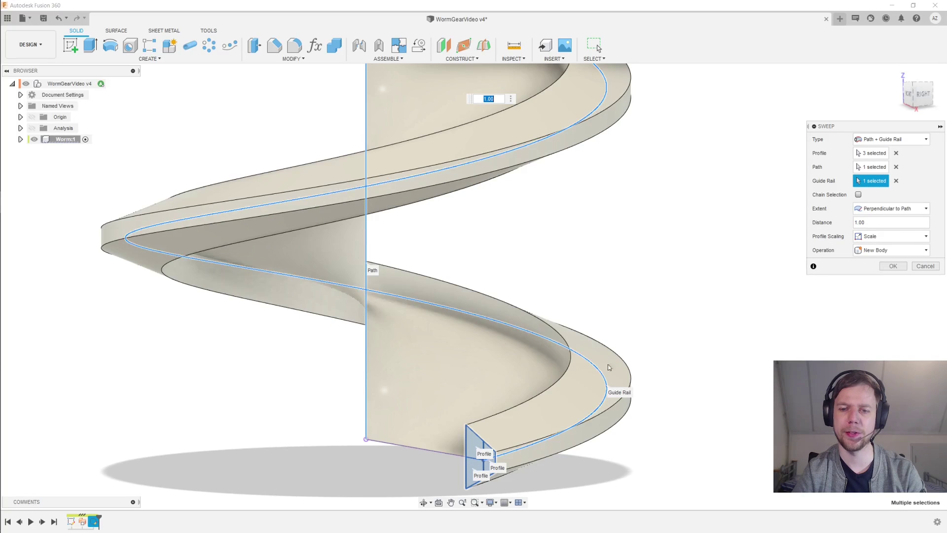
scroll(647, 271, down, 5)
middle_drag(694, 205, 638, 322)
scroll(633, 373, down, 1)
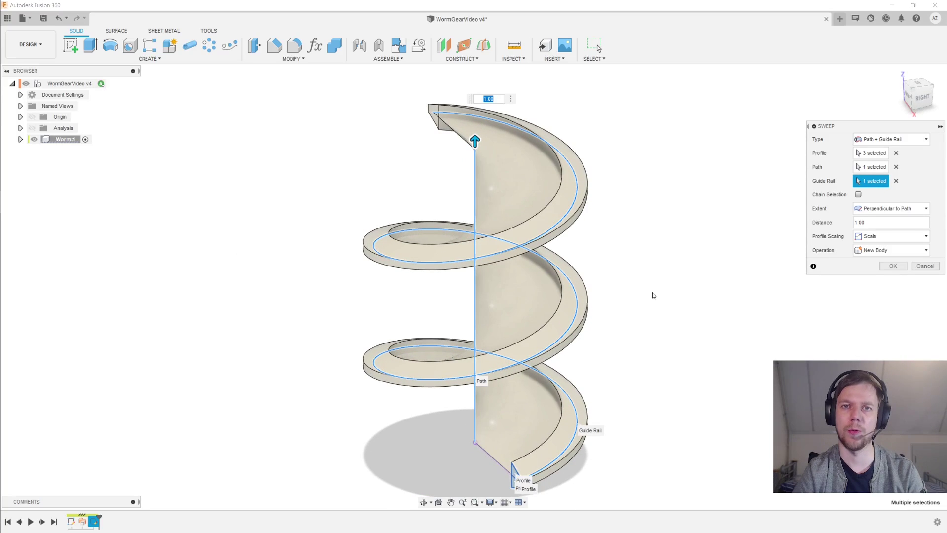
click(892, 266)
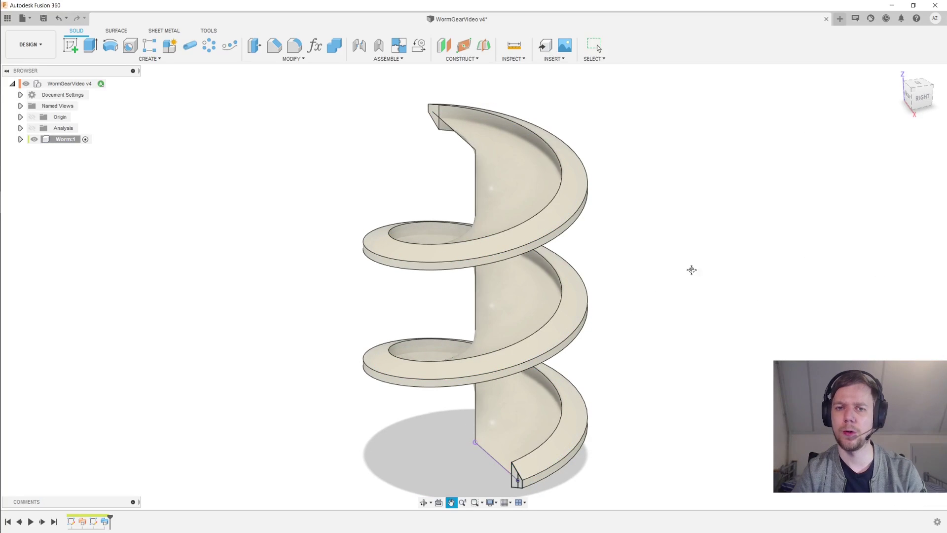
Step: Hide the twisted surface body, Body1, in the Worm component
click(21, 139)
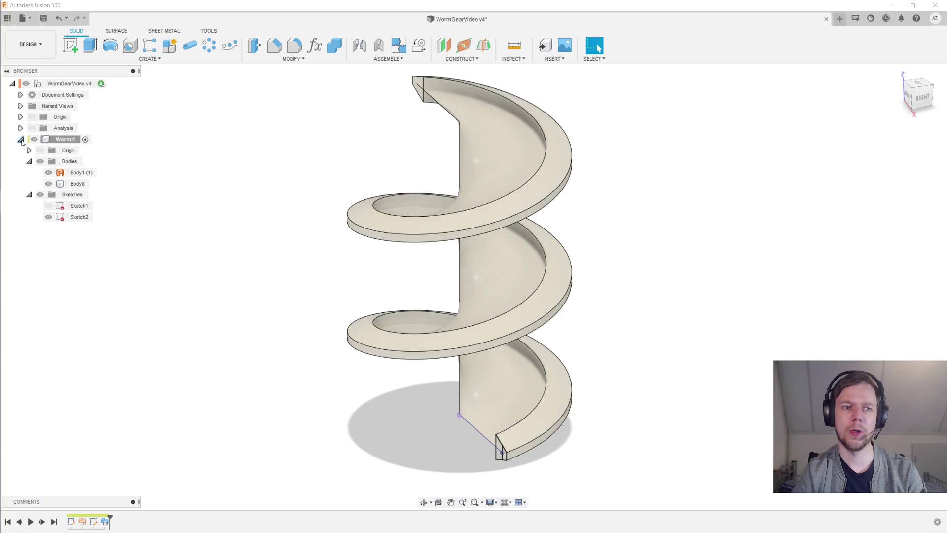
click(51, 174)
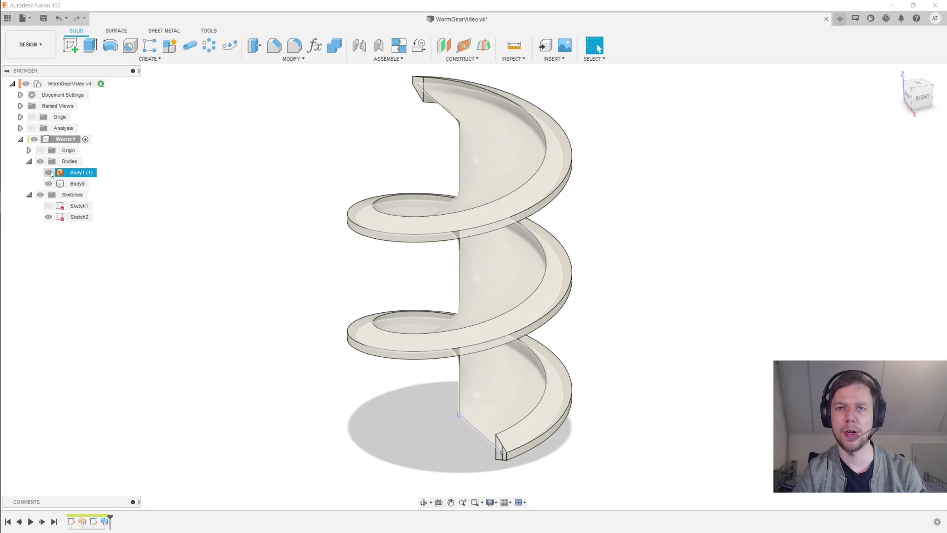
click(50, 172)
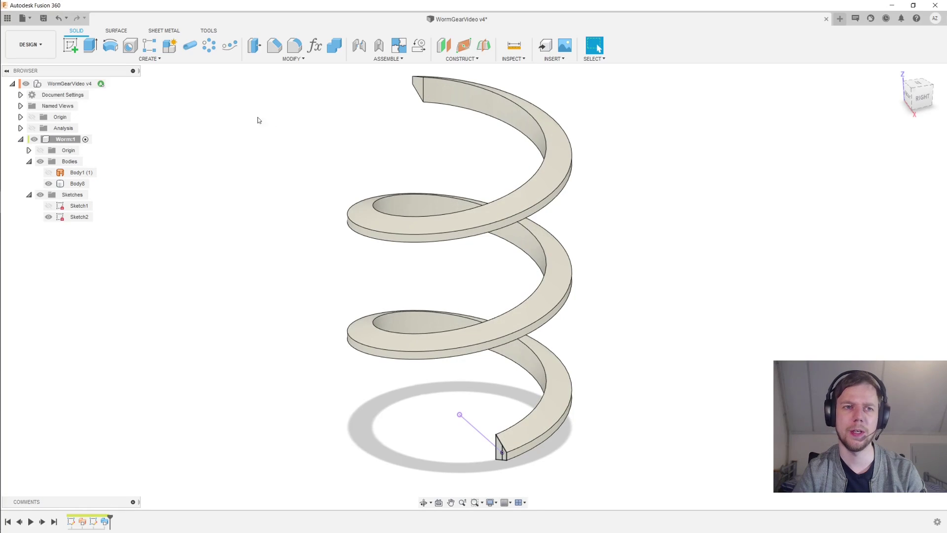
Step: Circular-pattern the swept thread body fully around the Z axis with the quantity set to NumberOfStarts
click(206, 46)
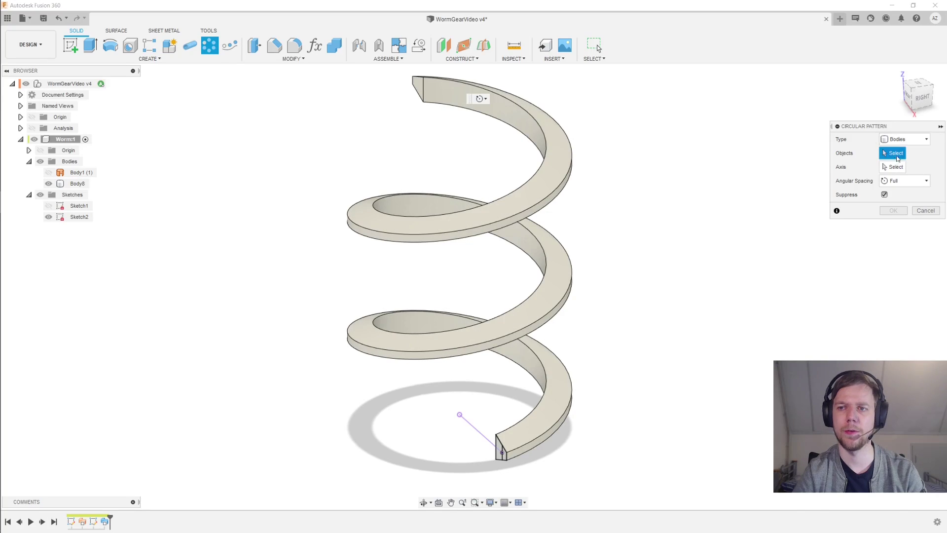
click(552, 154)
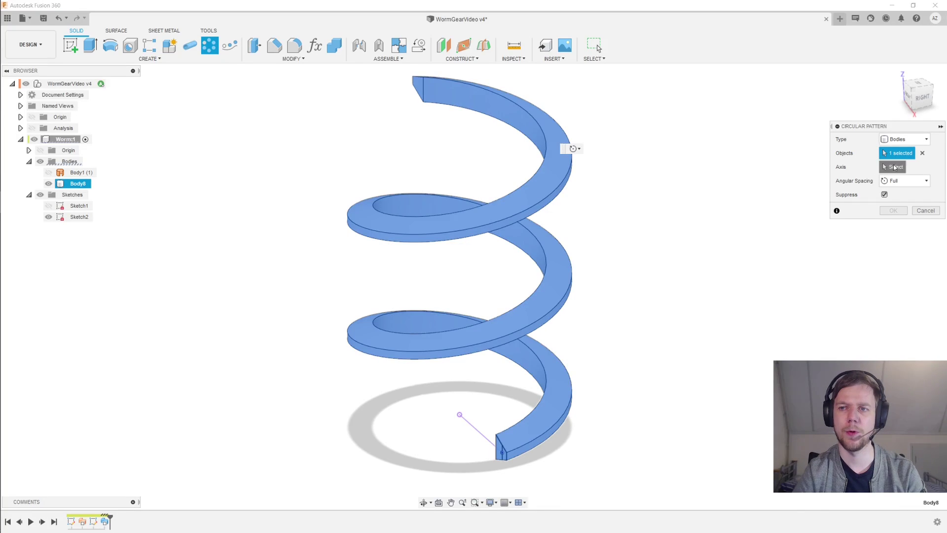
click(459, 389)
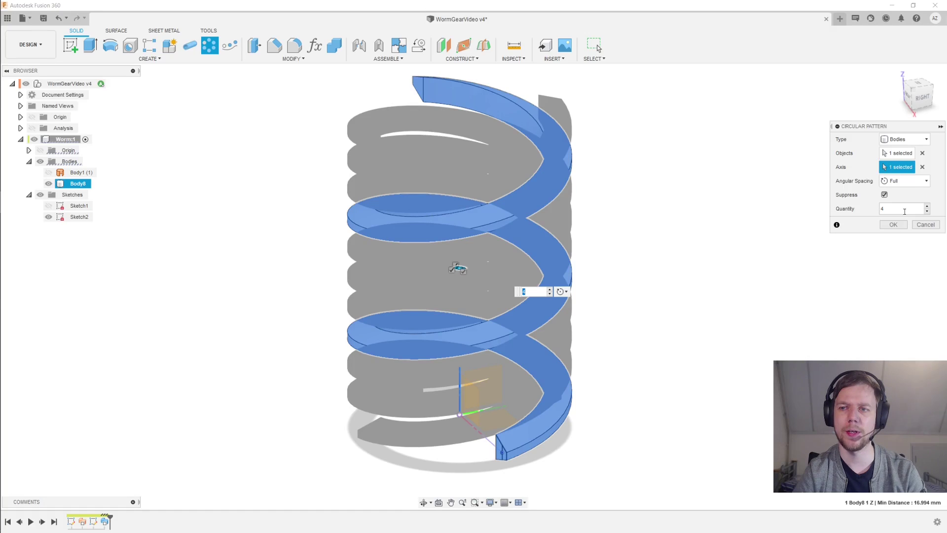
text(NumberOfStarts)
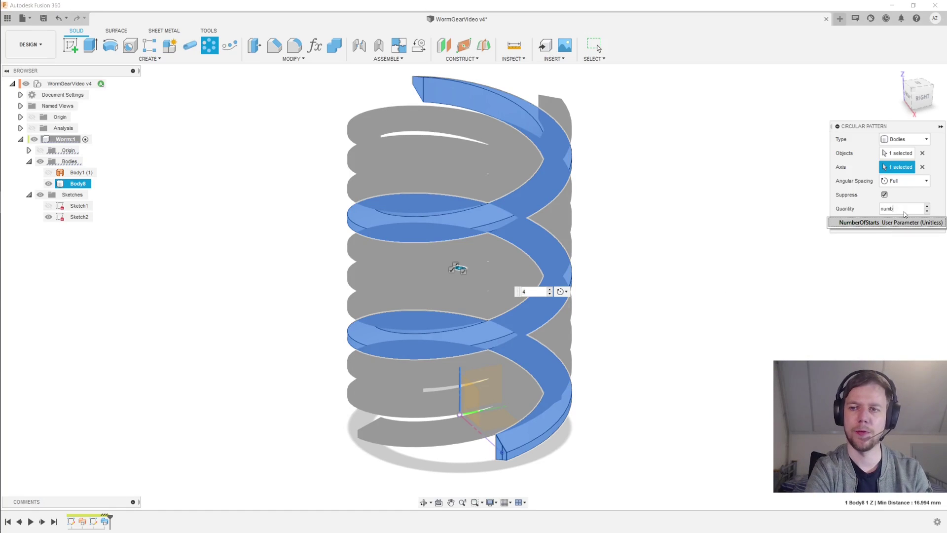
key(Return)
middle_drag(690, 239, 650, 260)
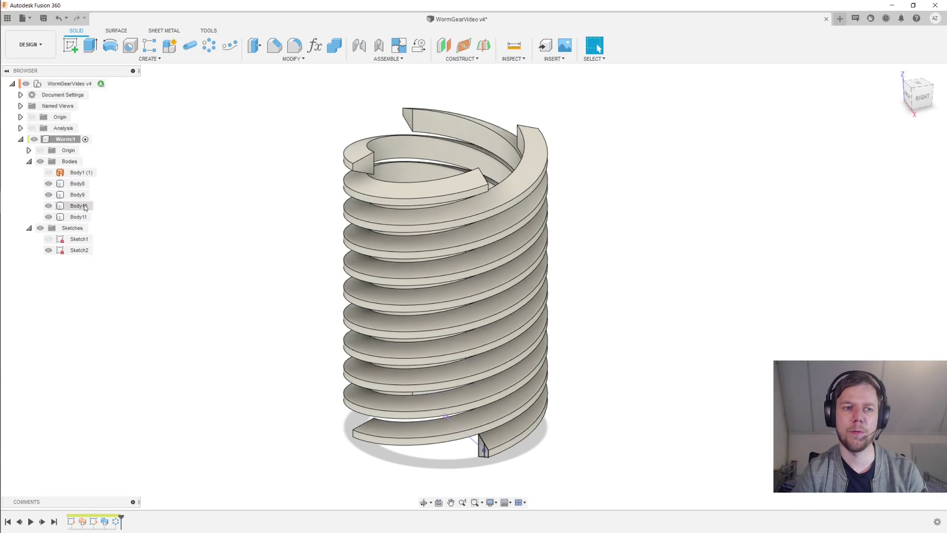
shift+middle_drag(213, 201, 214, 209)
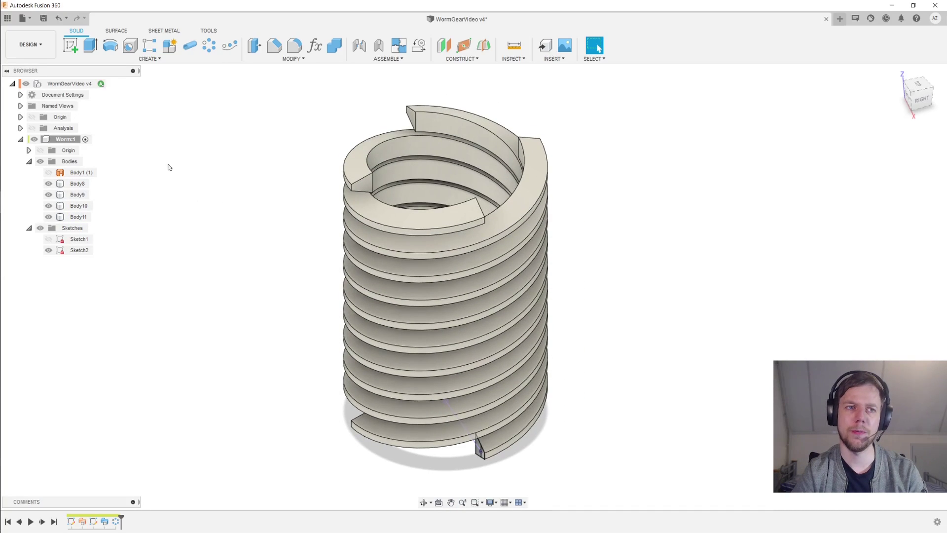
Step: Sketch a circle centred on the origin in the horizontal XY plane with diameter Diameter-2.5*Module, and finish the sketch
click(71, 46)
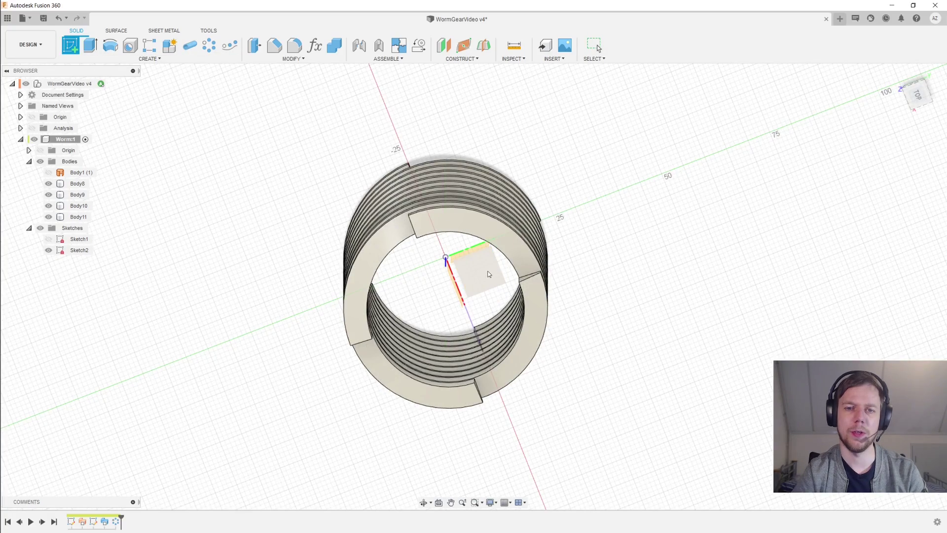
click(488, 274)
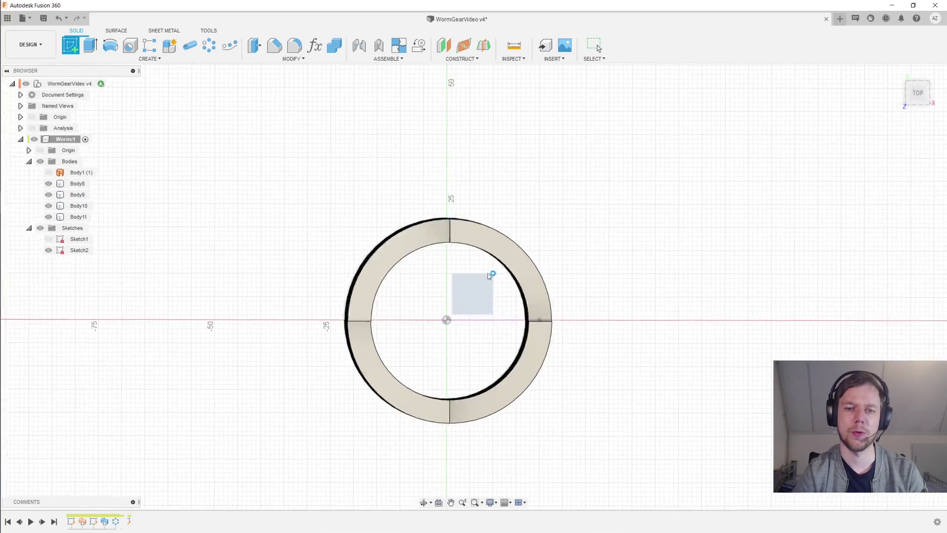
key(c)
click(445, 320)
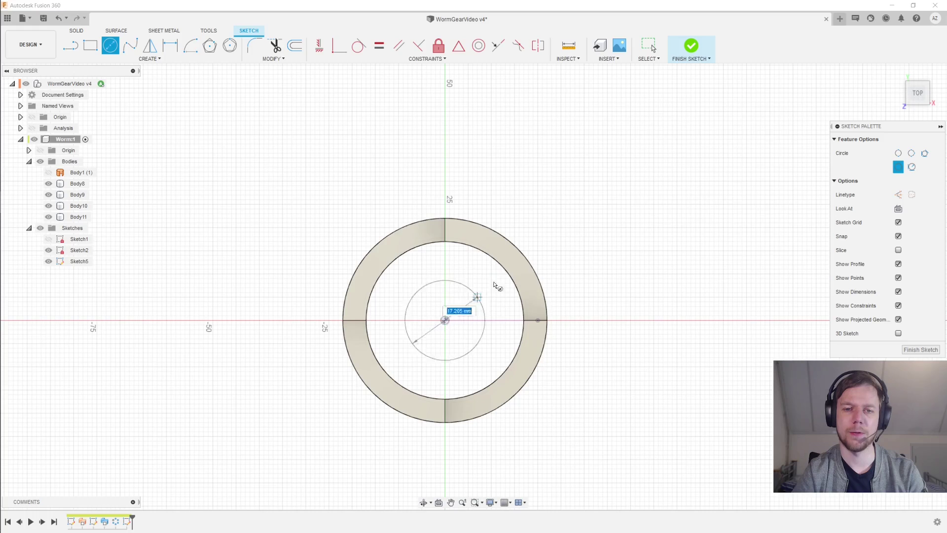
text(d)
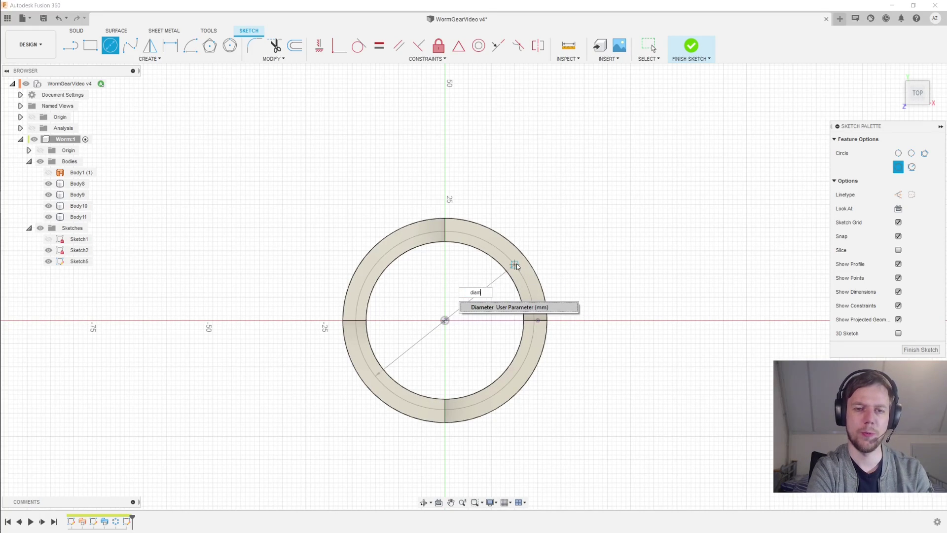
text(iam)
key(Return)
text(-2.5*m)
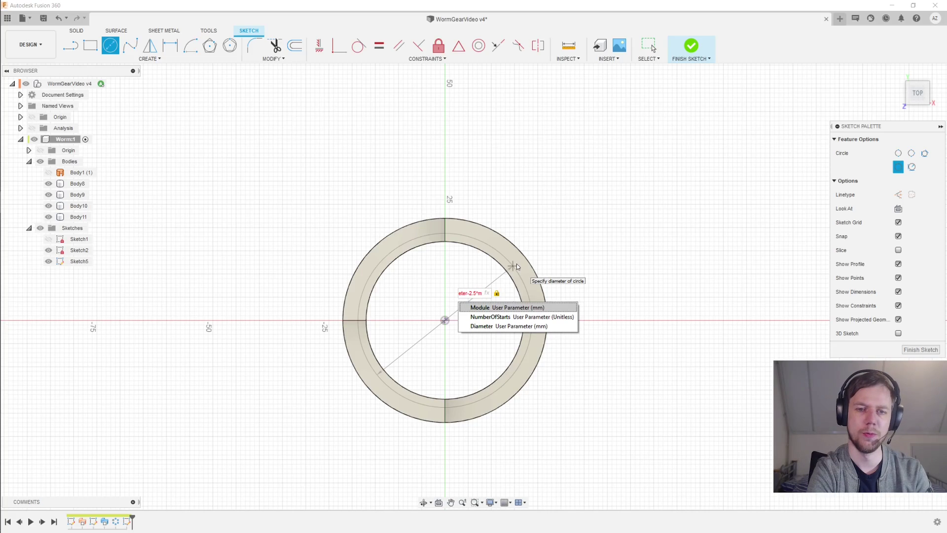
text(o)
key(Return)
key(Return)
key(Escape)
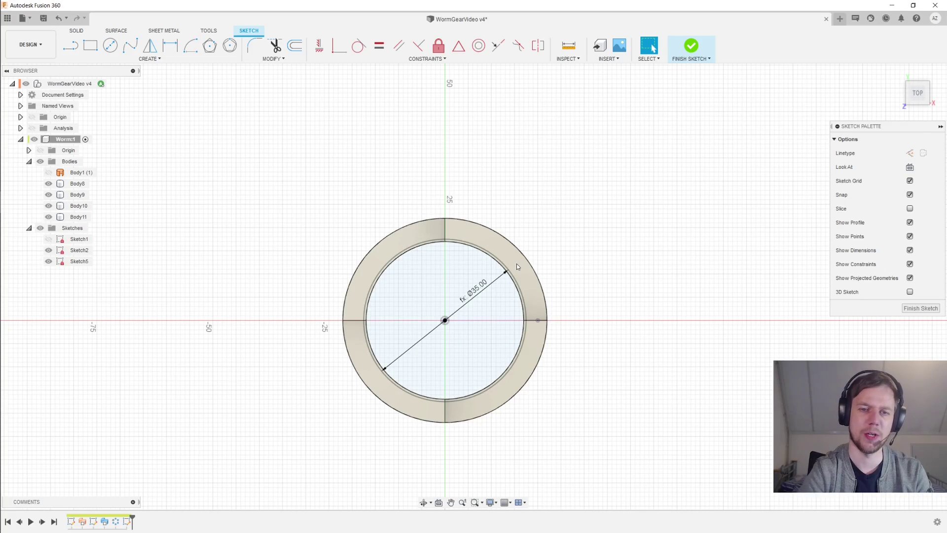
click(933, 314)
Step: Start extruding the circle profile with direction Two Sides and a side 1 distance of 10 mm
shift+middle_drag(592, 361, 611, 255)
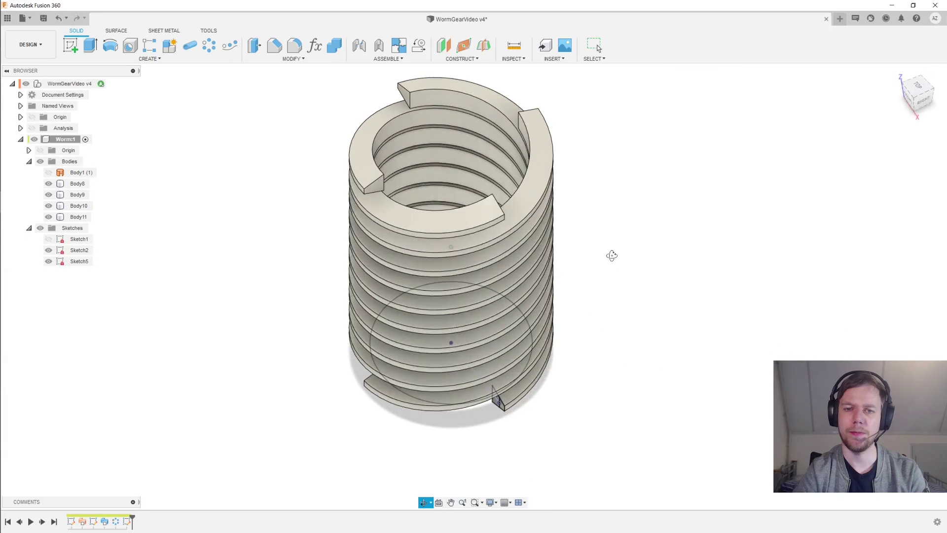
key(e)
click(477, 360)
click(911, 181)
click(907, 201)
middle_drag(693, 342, 573, 327)
text(10)
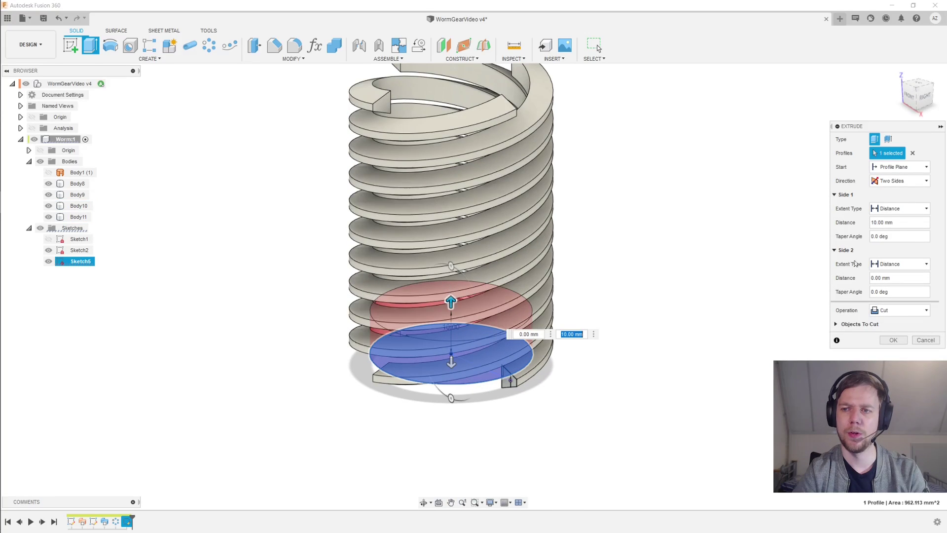
Step: Set the extrusion's side 1 distance to (Length+1)*Module*PI
click(893, 224)
key(ctrl+shift+Left)
key(ctrl+shift+Left)
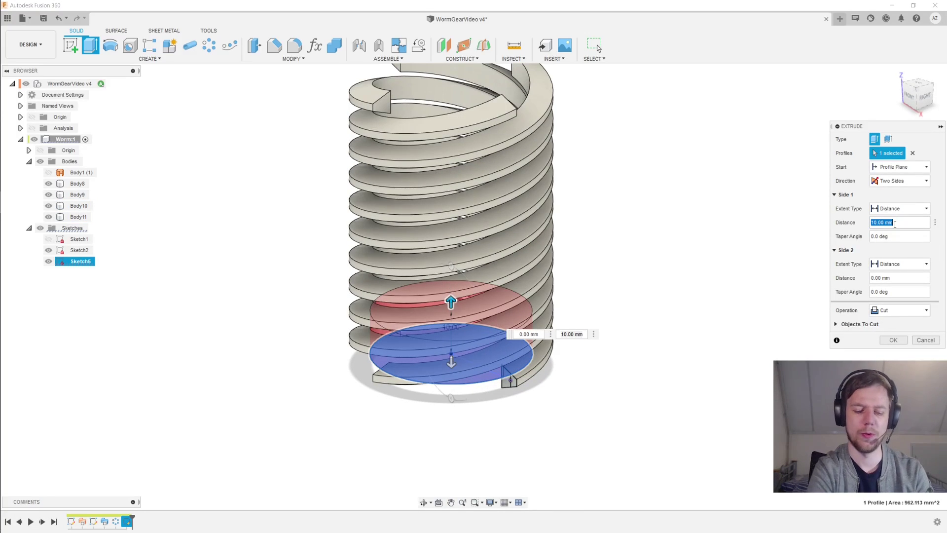
text(Length)
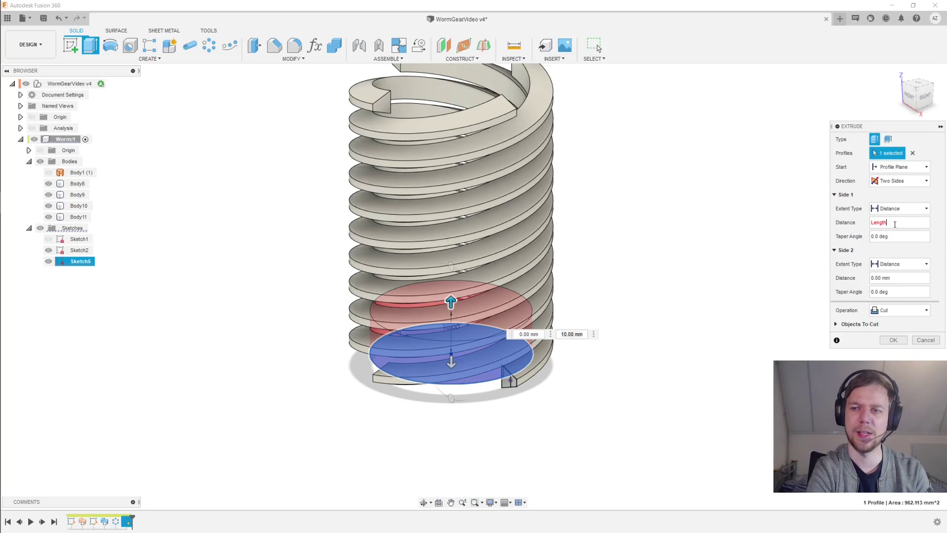
text(+1))
key(Home)
text(()
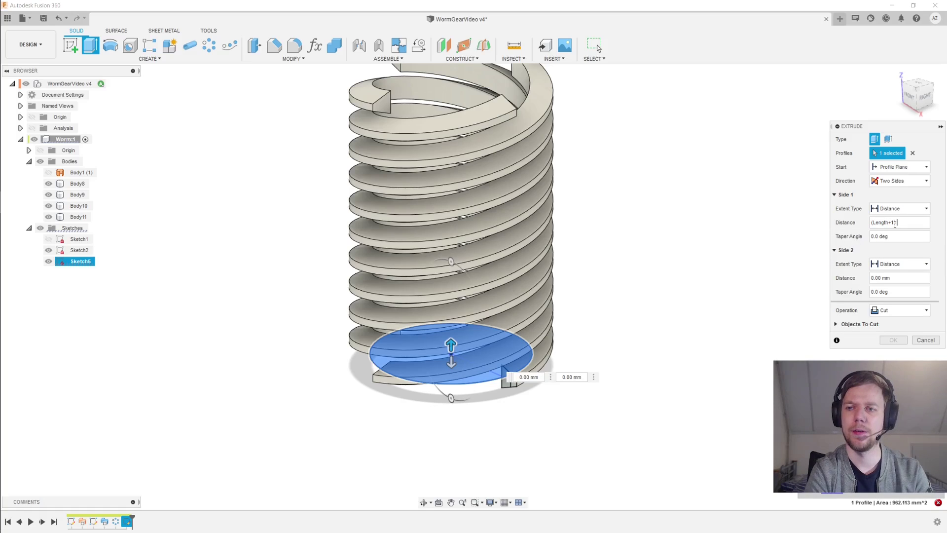
key(End)
text(*M)
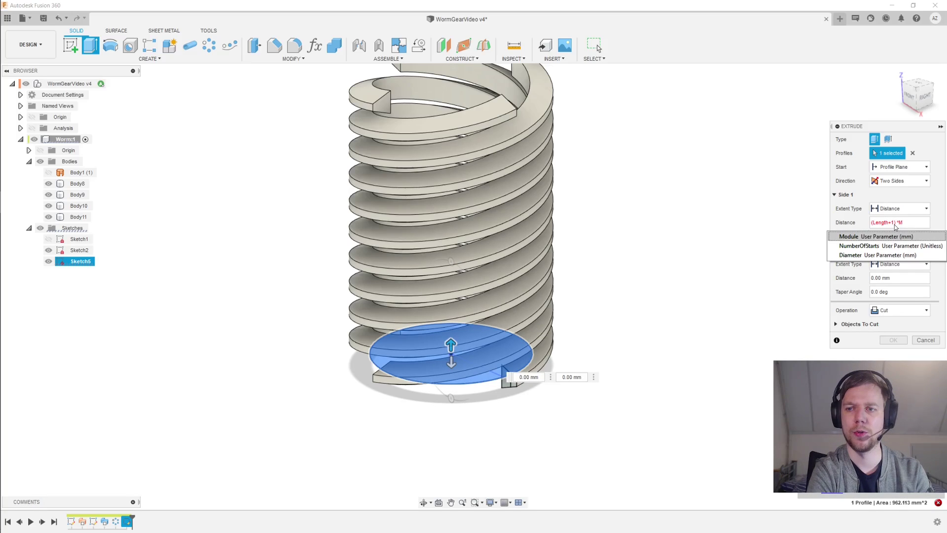
key(Return)
text(* P)
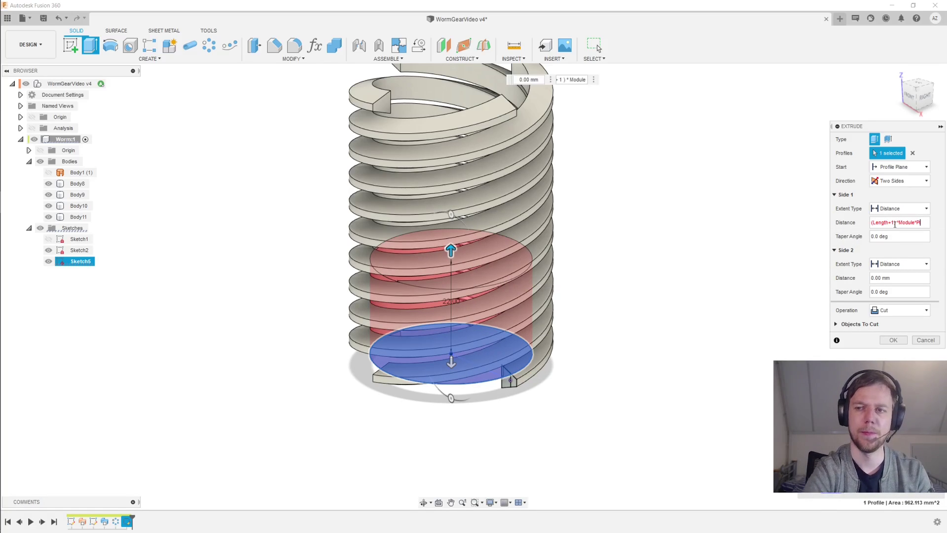
text(I)
key(Tab)
shift+middle_drag(812, 200, 607, 227)
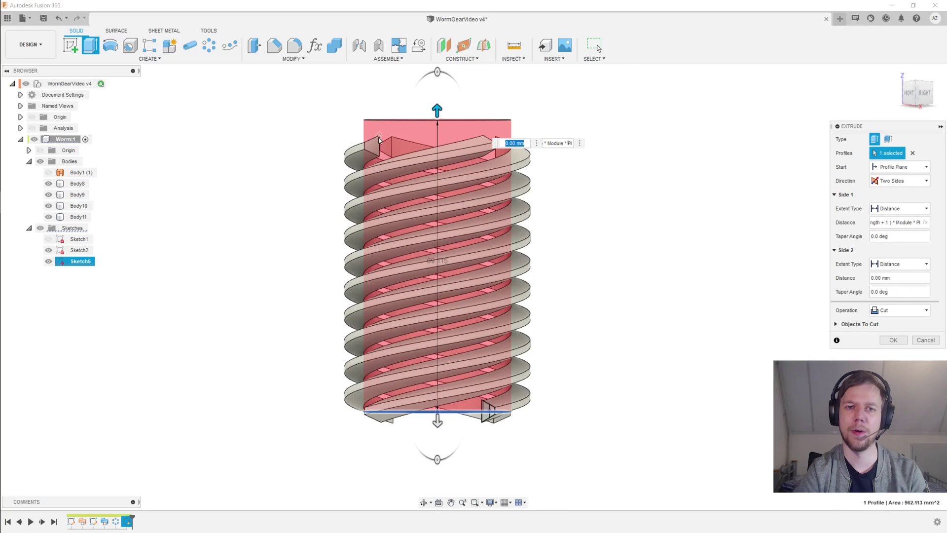
middle_drag(712, 236, 726, 214)
Step: Set the side 2 distance to Module*PI and complete the core extrusion with the Join operation
click(895, 278)
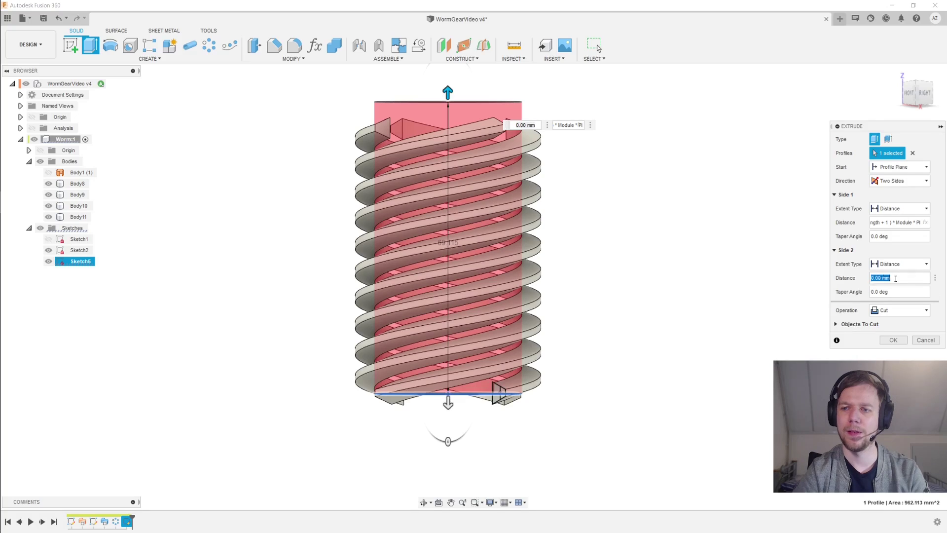
text(Mo)
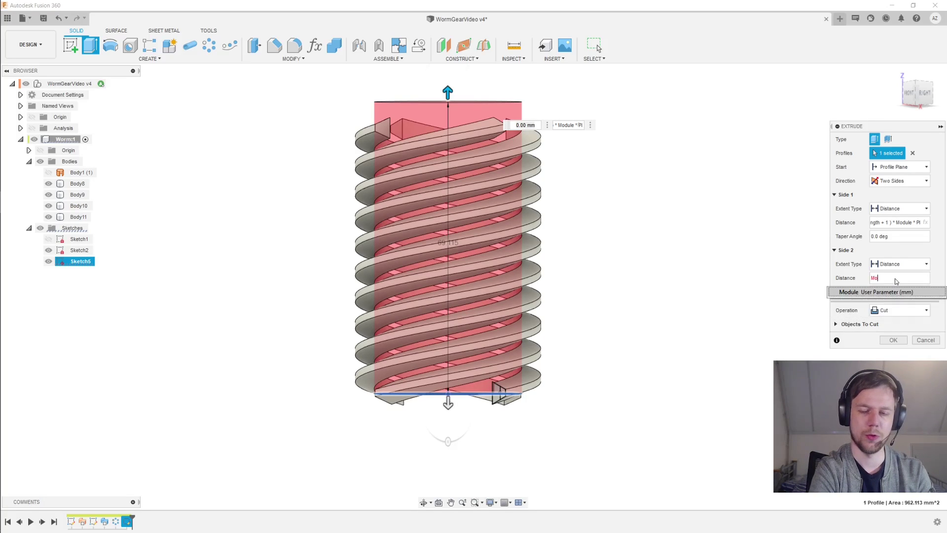
text(dule*PI)
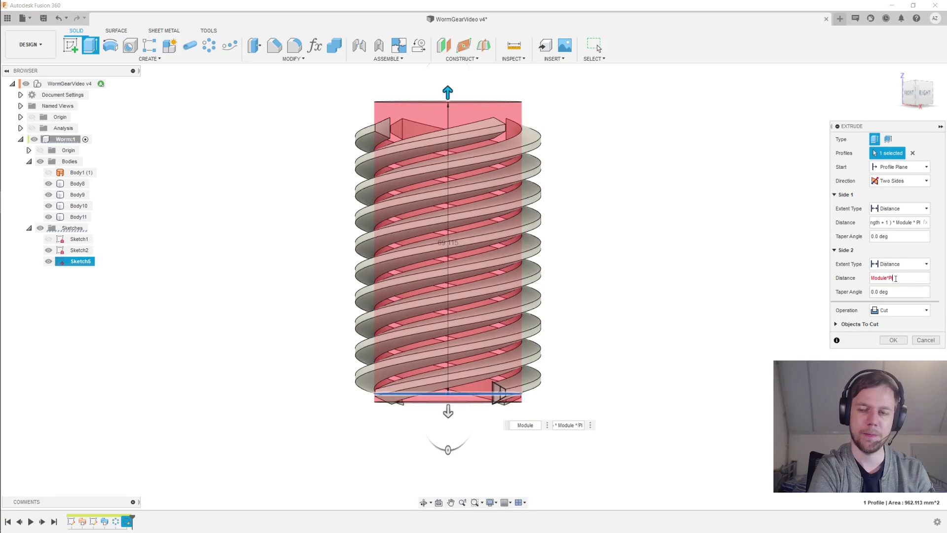
click(899, 310)
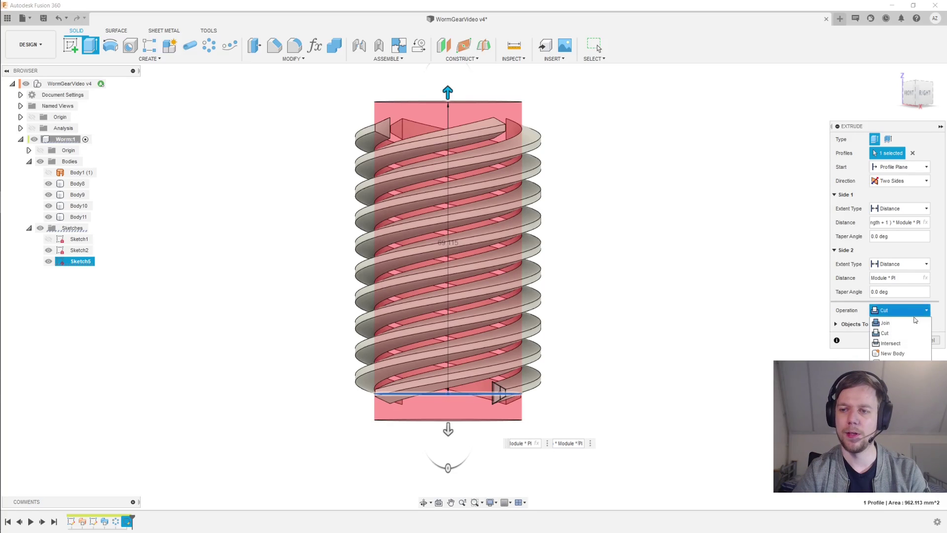
click(901, 323)
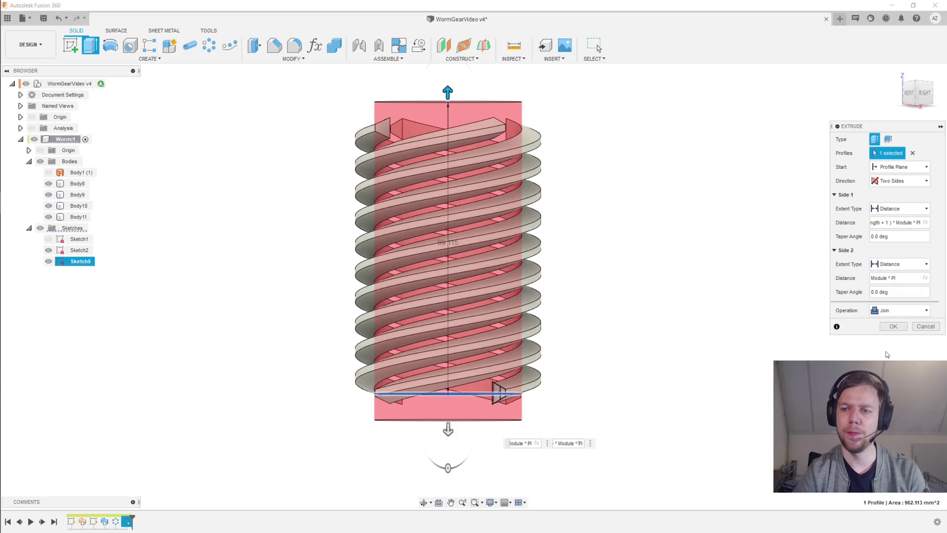
click(898, 327)
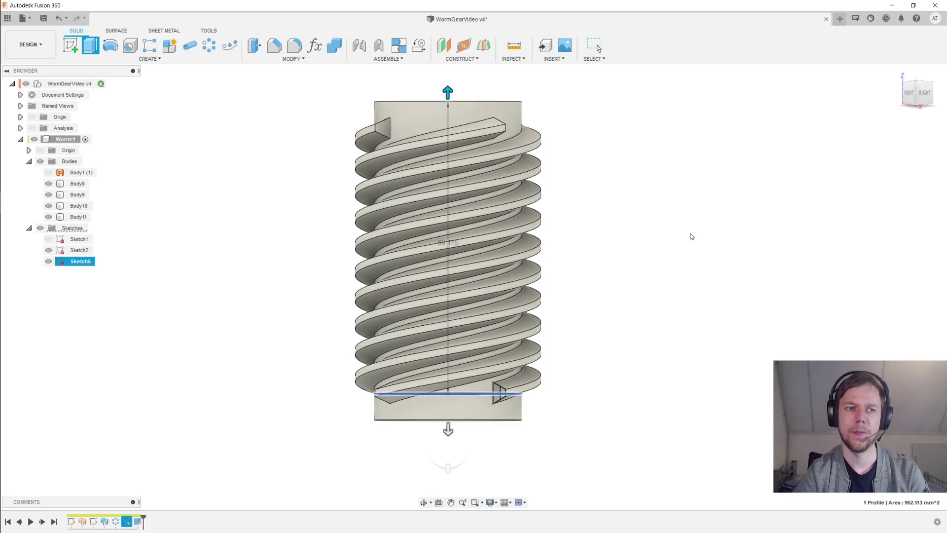
Step: Highlight the joined worm body to check it from an angle, and hide Sketch2
click(77, 184)
shift+middle_drag(276, 195, 273, 217)
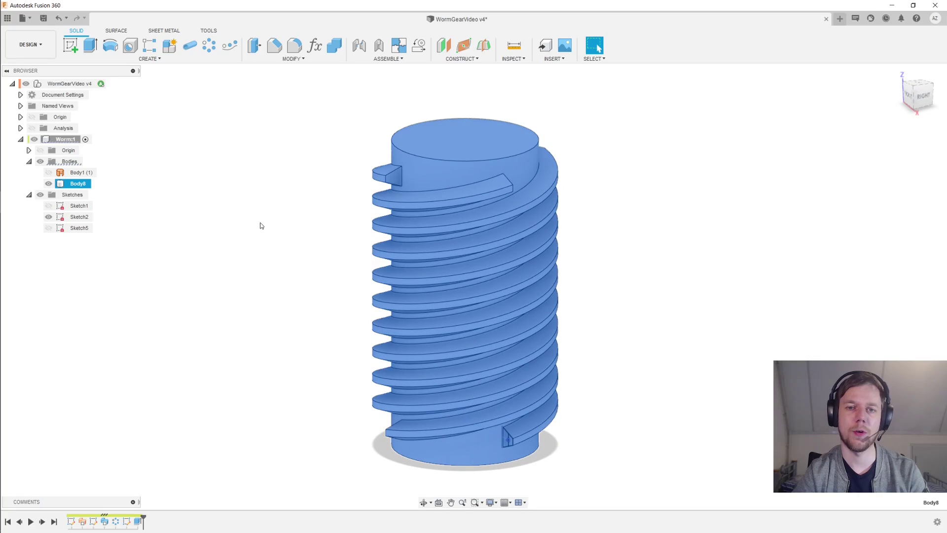
key(Escape)
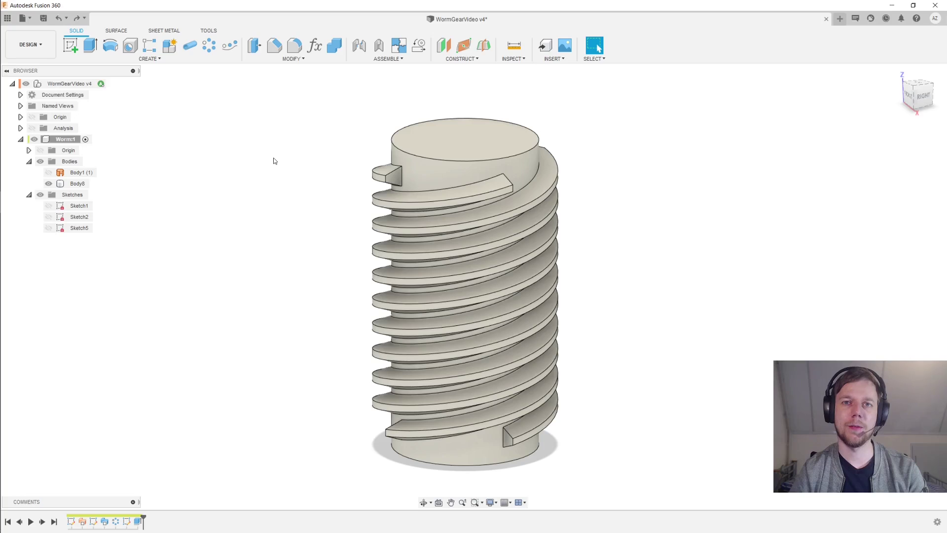
Step: Test the parametric worm by setting the user parameters Module to 3 mm and Length to 5
click(316, 46)
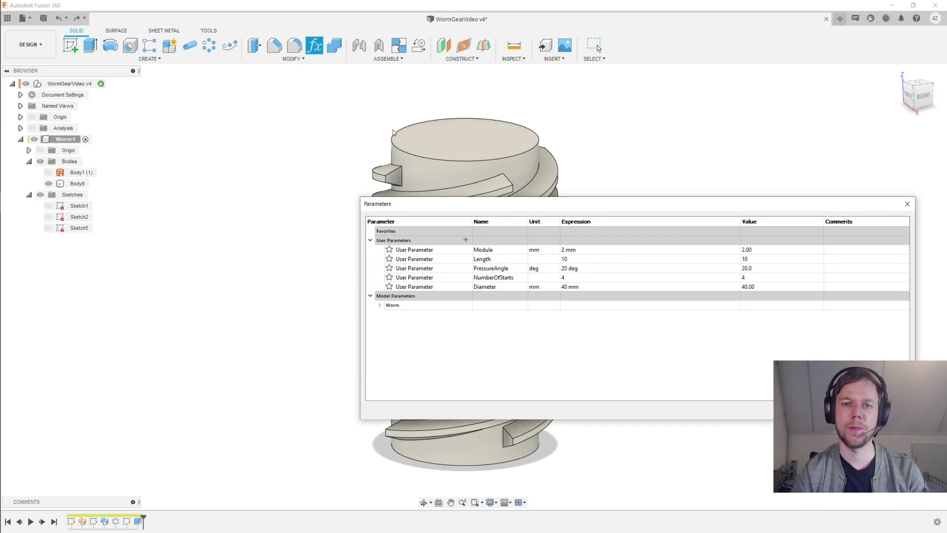
drag(765, 208, 866, 202)
click(806, 244)
double_click(806, 245)
text(3)
key(Return)
middle_drag(682, 137, 619, 154)
double_click(809, 253)
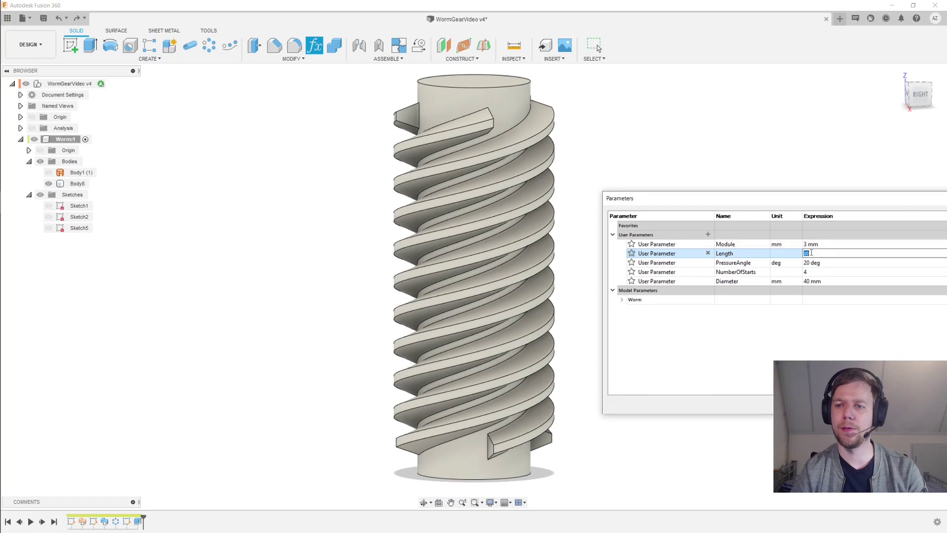
text(5)
key(Return)
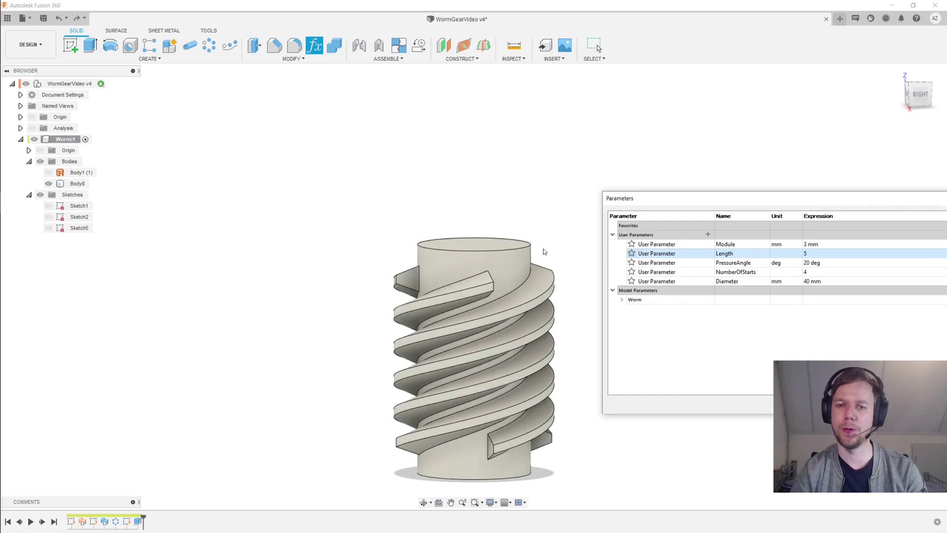
Step: Set the PressureAngle user parameter to 25 deg and close the parameters
double_click(807, 262)
text(25)
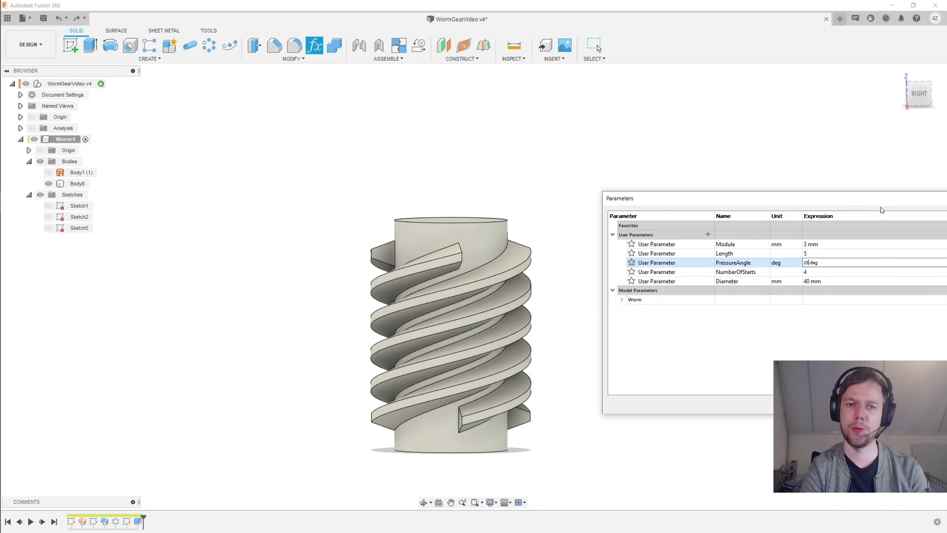
key(Return)
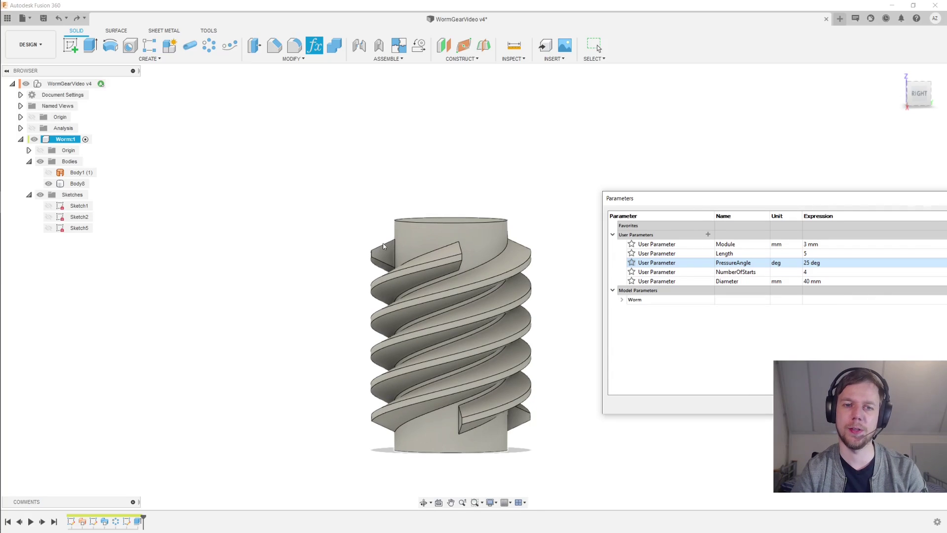
click(502, 193)
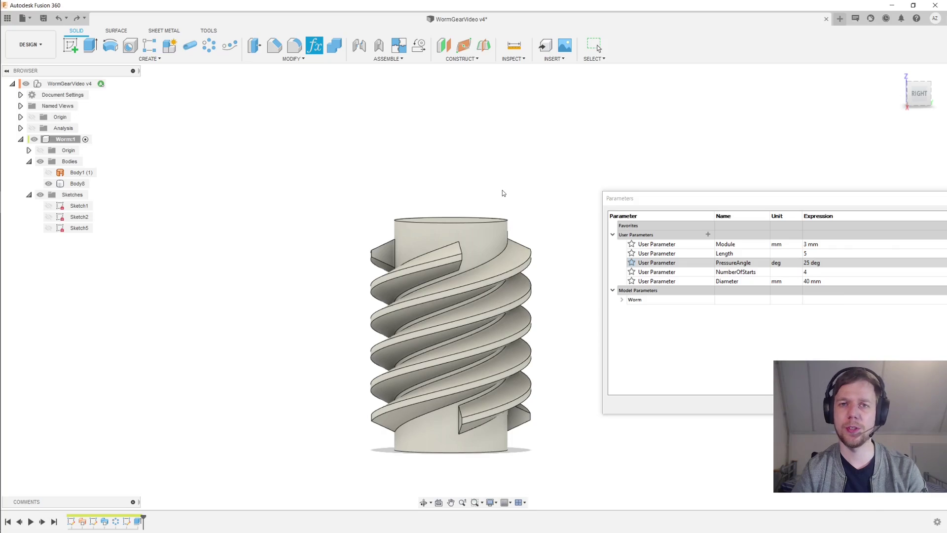
drag(609, 197, 399, 203)
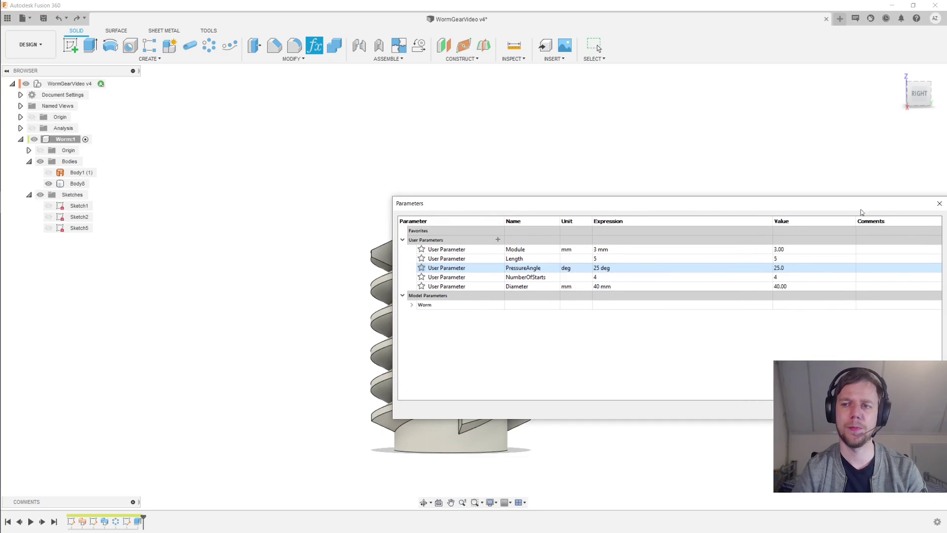
click(938, 203)
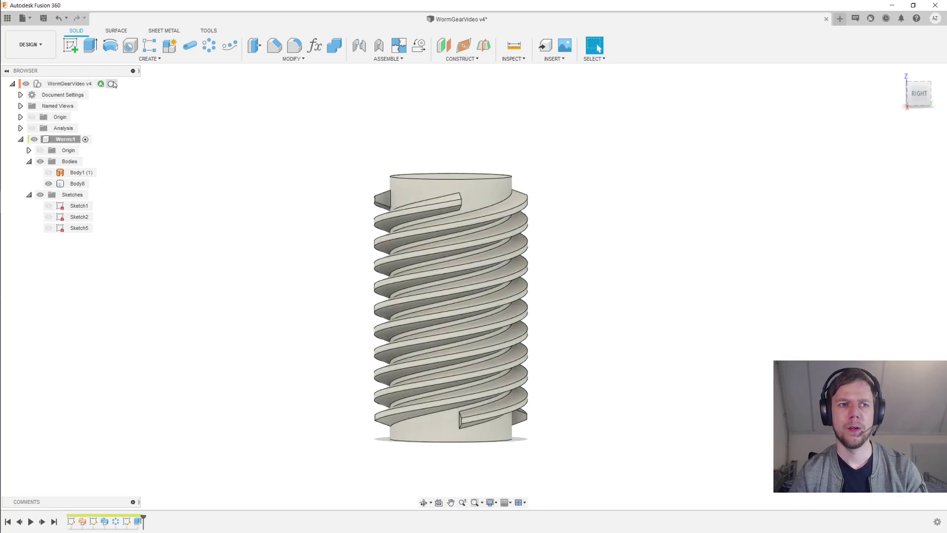
Step: Activate the top-level assembly and create an internal standard component named Worm shaft
click(114, 84)
click(169, 46)
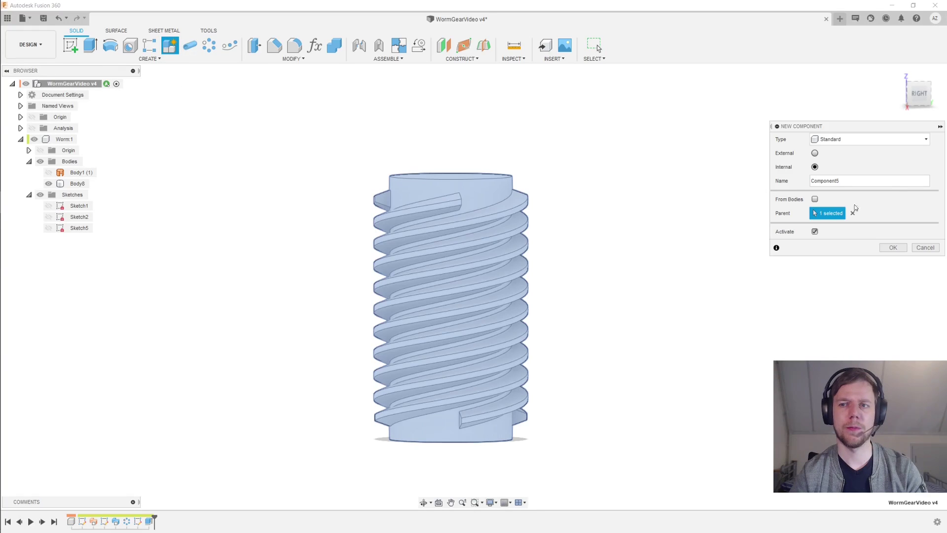
double_click(897, 186)
text(Worm shaft)
key(Return)
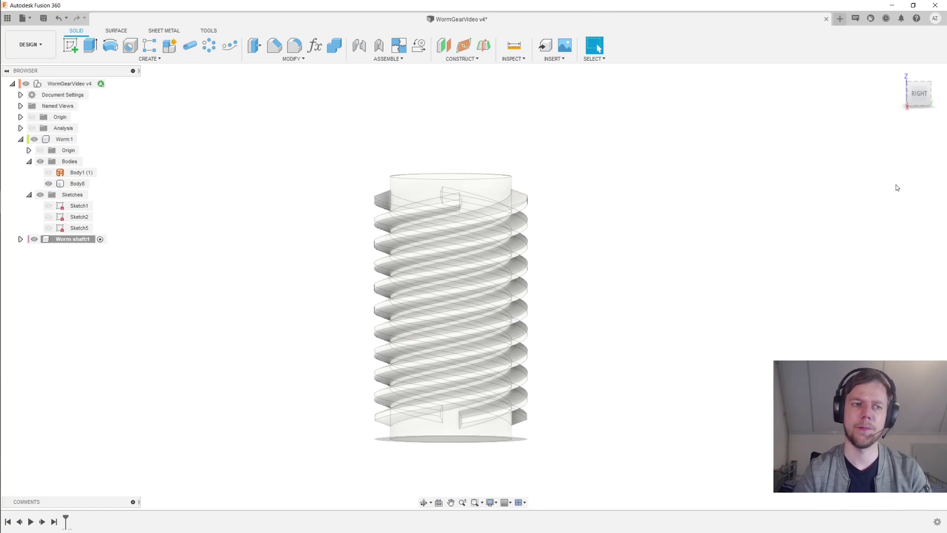
Step: Sketch a 10 mm diameter circle centred on the origin in the horizontal plane, and finish the sketch
click(70, 45)
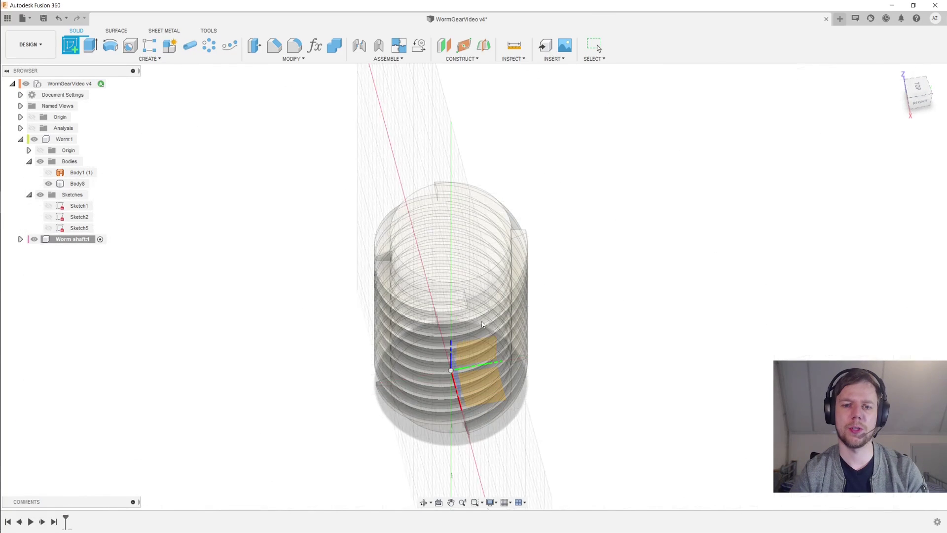
click(490, 386)
key(c)
click(447, 321)
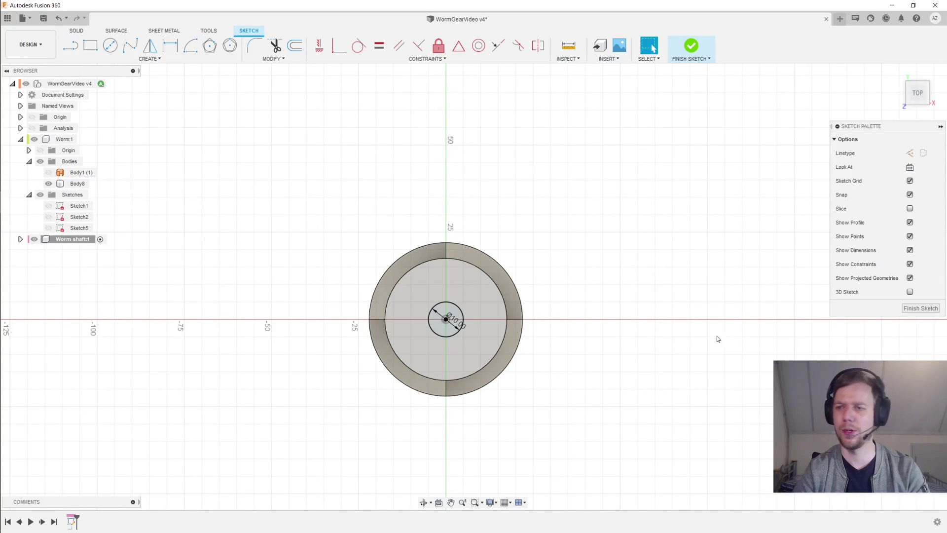
click(912, 308)
Step: Extrude the shaft circle 120 mm to one side as a new body
key(e)
click(449, 370)
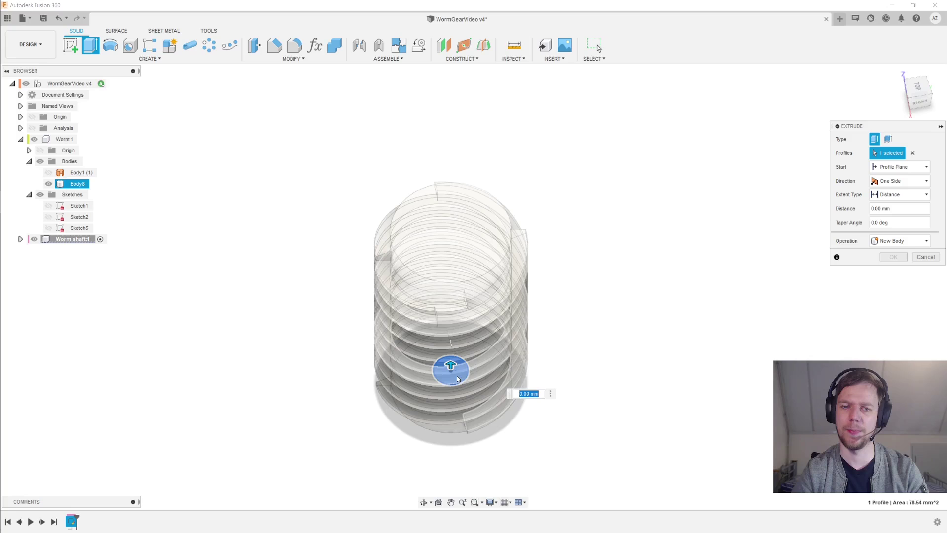
text(120)
key(Return)
click(893, 256)
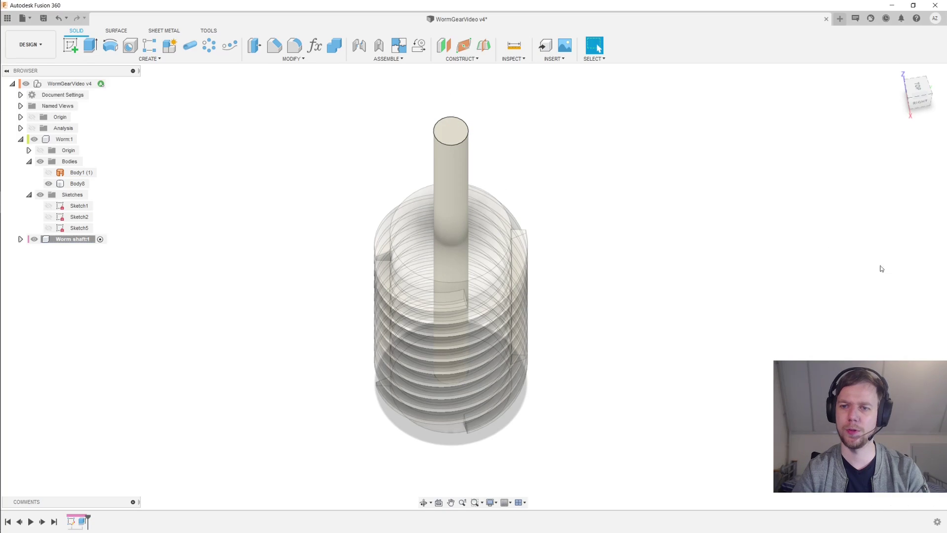
Step: From the top-level assembly, create a Revolute as-built joint between Worm and Worm shaft, centred on the worm's lower end face and rotating about the Z axis
shift+middle_drag(715, 286, 537, 200)
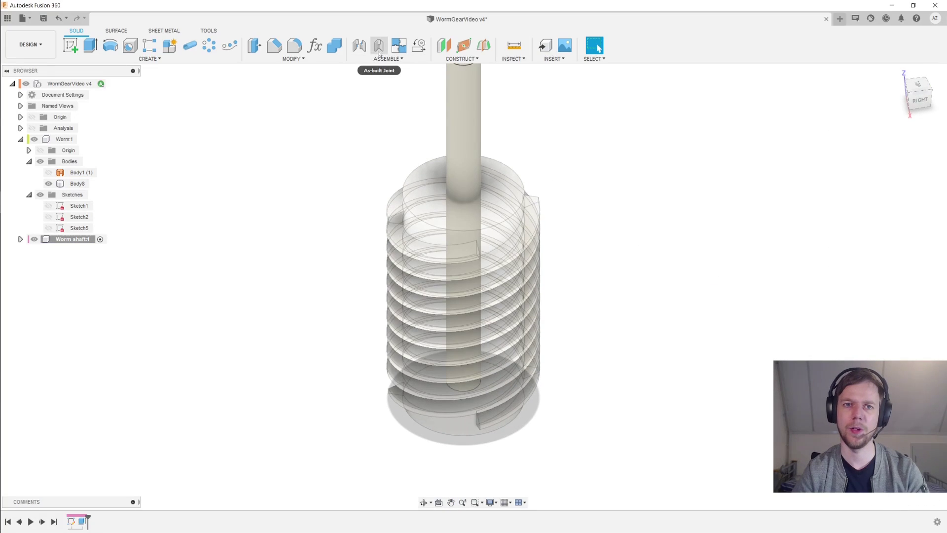
click(109, 83)
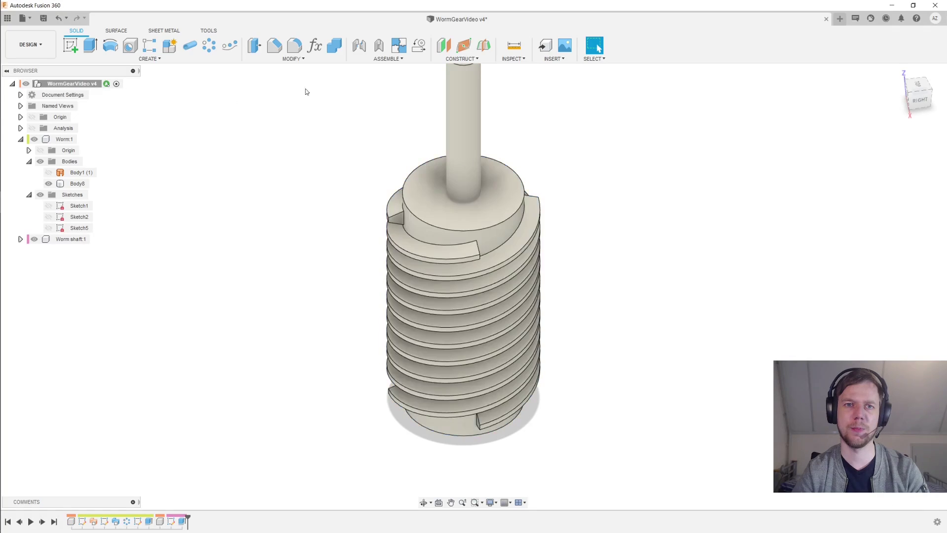
click(379, 46)
click(518, 223)
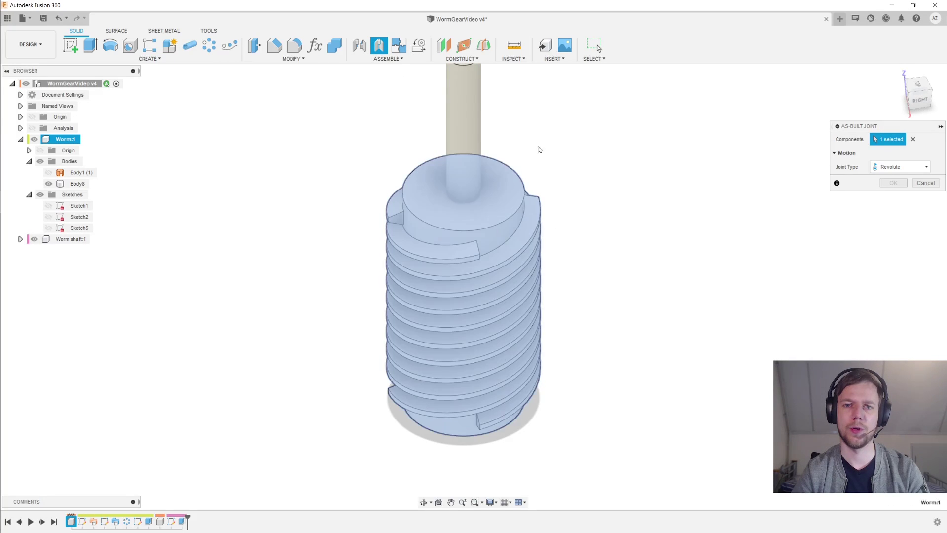
click(483, 134)
click(897, 197)
click(895, 196)
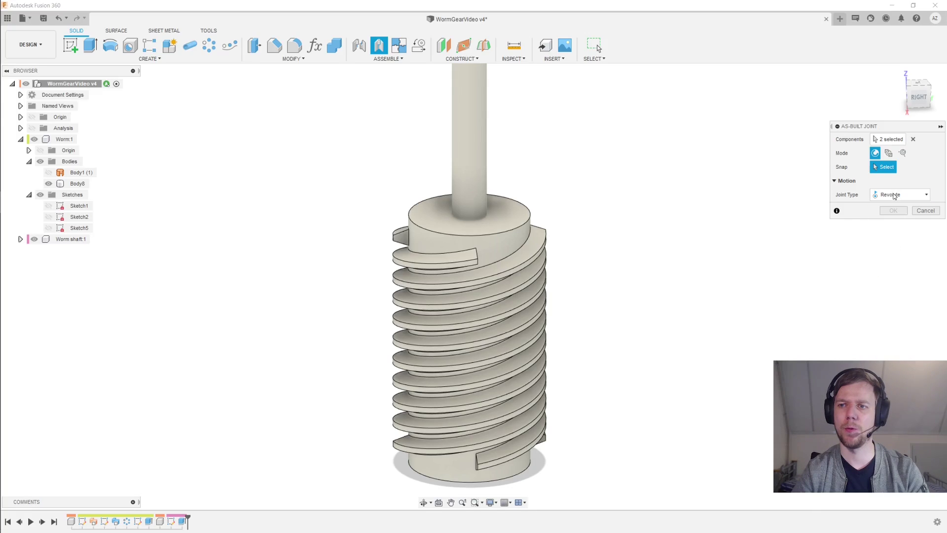
shift+middle_drag(785, 302, 493, 356)
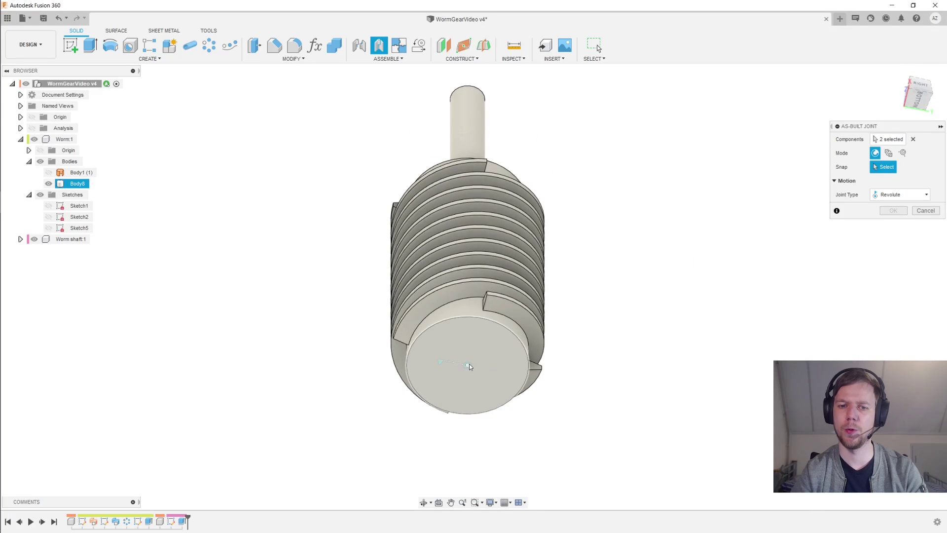
click(491, 356)
click(893, 238)
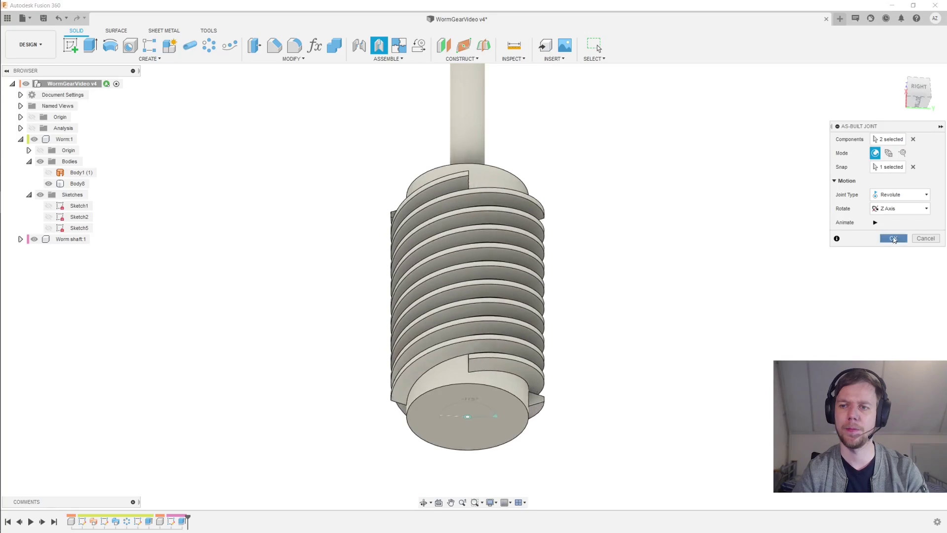
Step: Ground the Worm shaft component so it stays fixed in the assembly
click(78, 251)
right_click(78, 251)
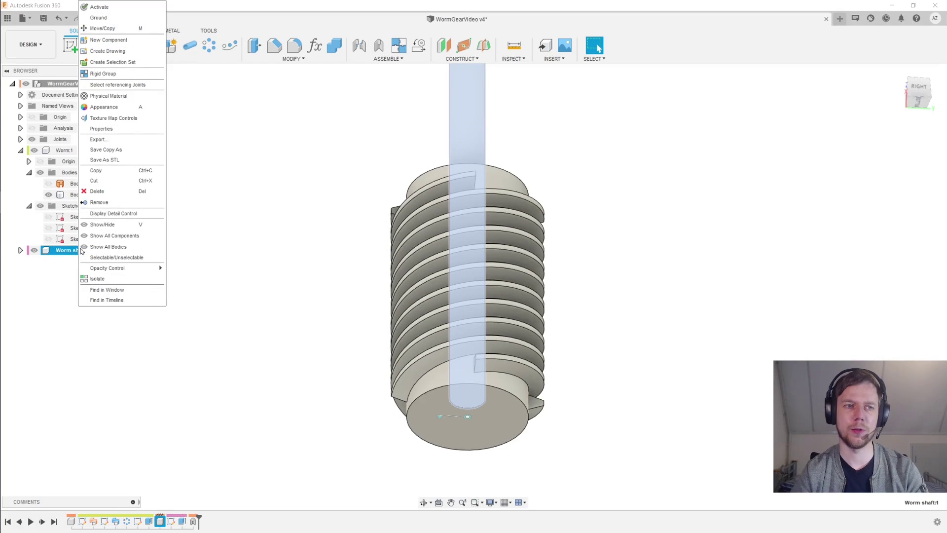
click(128, 21)
key(Escape)
click(96, 83)
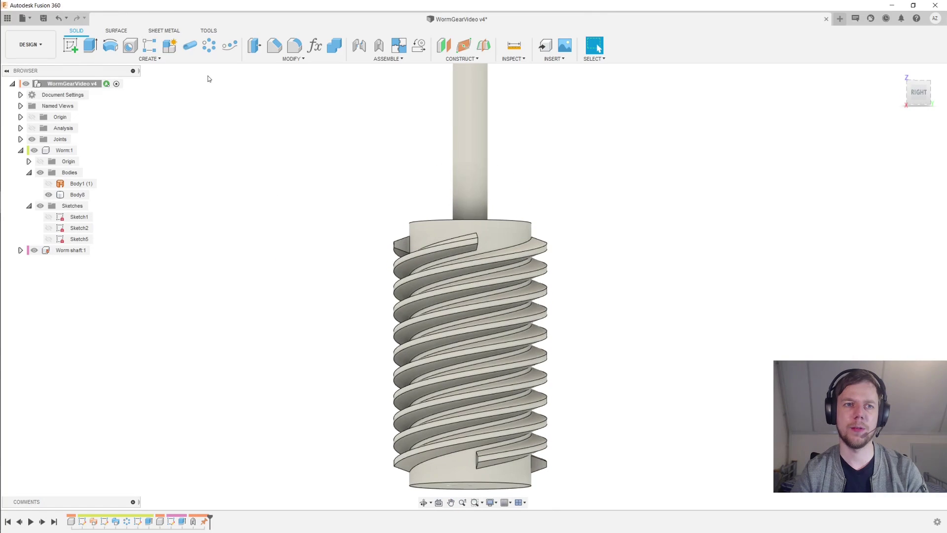
Step: Create an internal standard component named Wheel shaft and start a sketch in it on the vertical front (XZ) plane
click(169, 46)
double_click(845, 179)
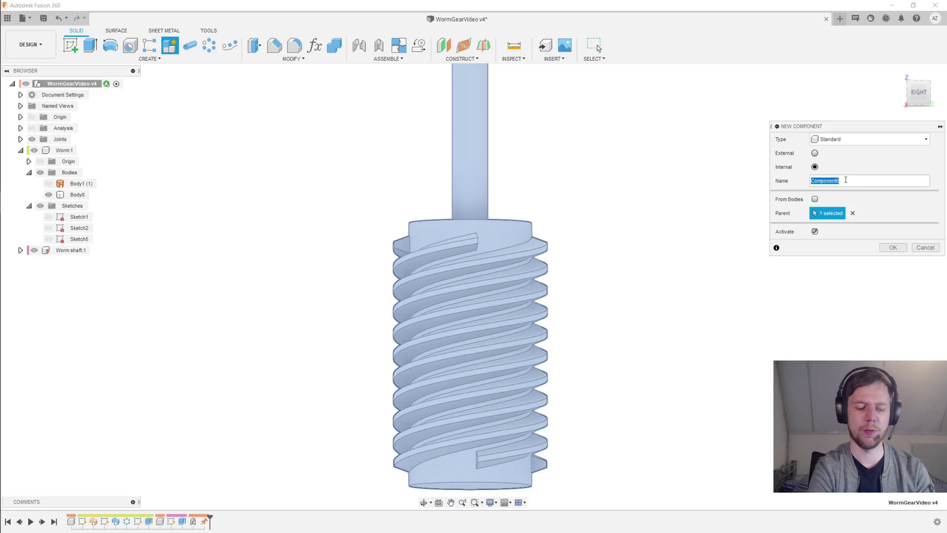
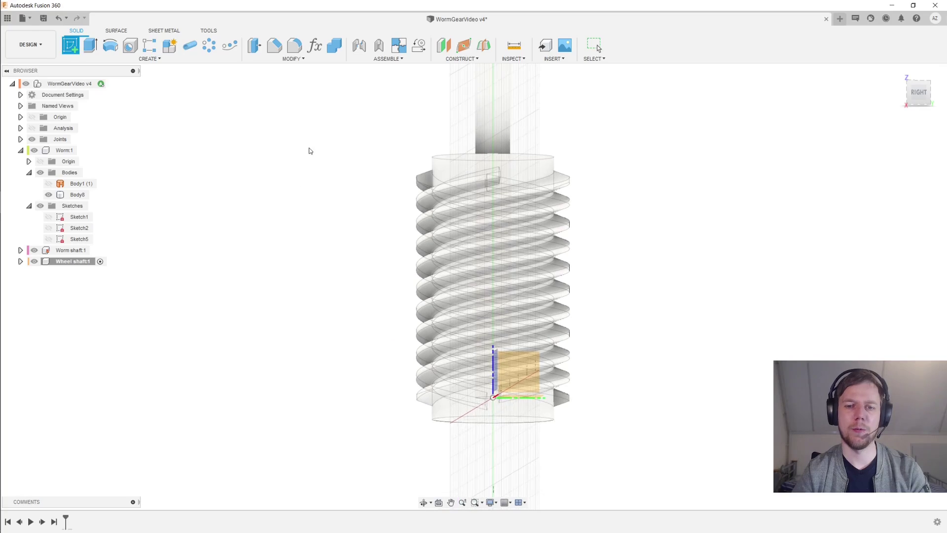
mouse_move(391, 173)
shift+middle_down()
mouse_move(630, 249)
mouse_move(438, 253)
mouse_move(414, 244)
mouse_move(554, 372)
shift+middle_up()
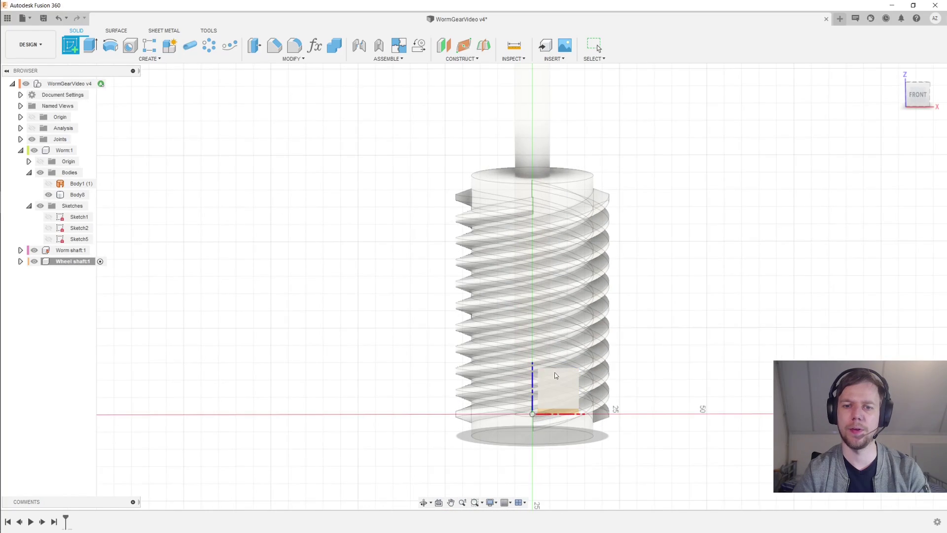
double_click(554, 372)
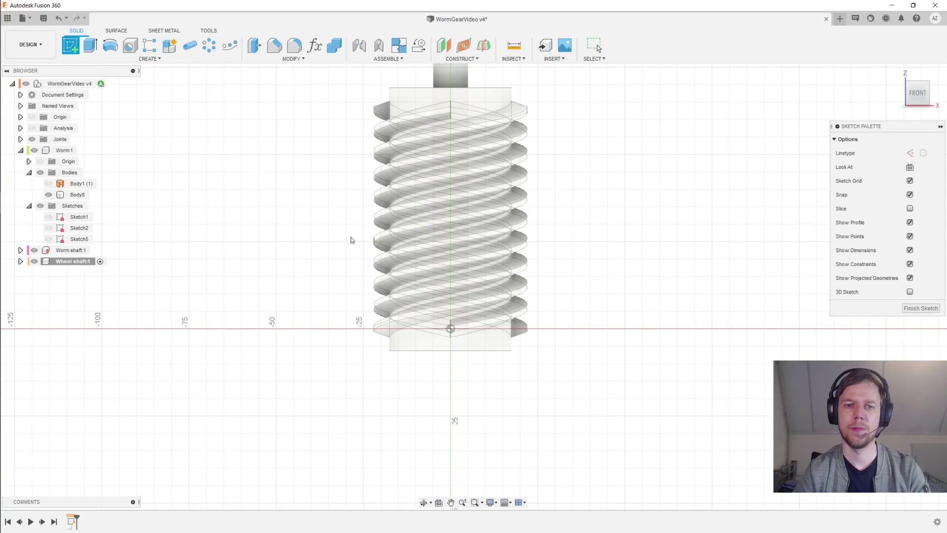
Step: Sketch a 10 mm diameter circle beside the worm, centred at about X -35 mm, Z 35 mm
key(c)
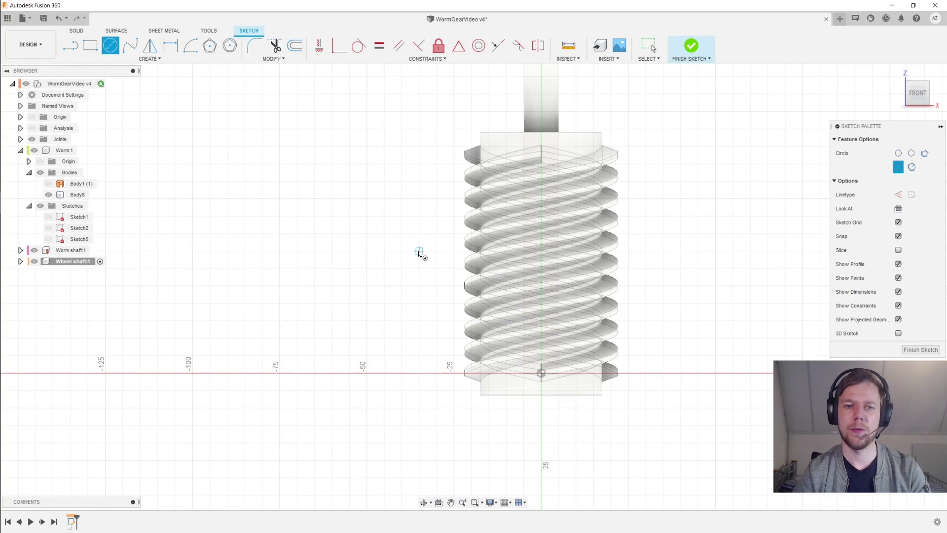
click(419, 252)
text(10.927)
key(Return)
key(Escape)
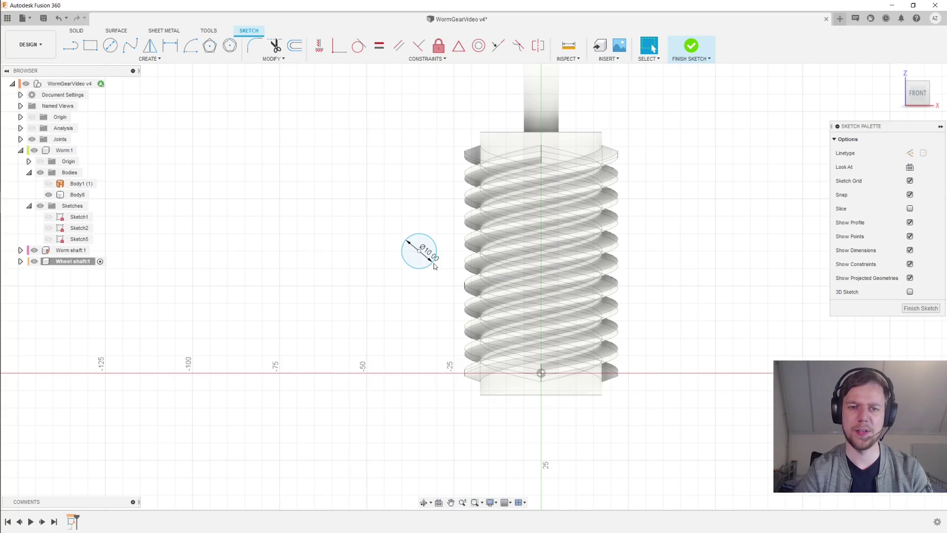
Step: Dimension the horizontal distance from the circle's centre to the origin as Diameter/2+16*2/2
scroll(434, 267, up, 2)
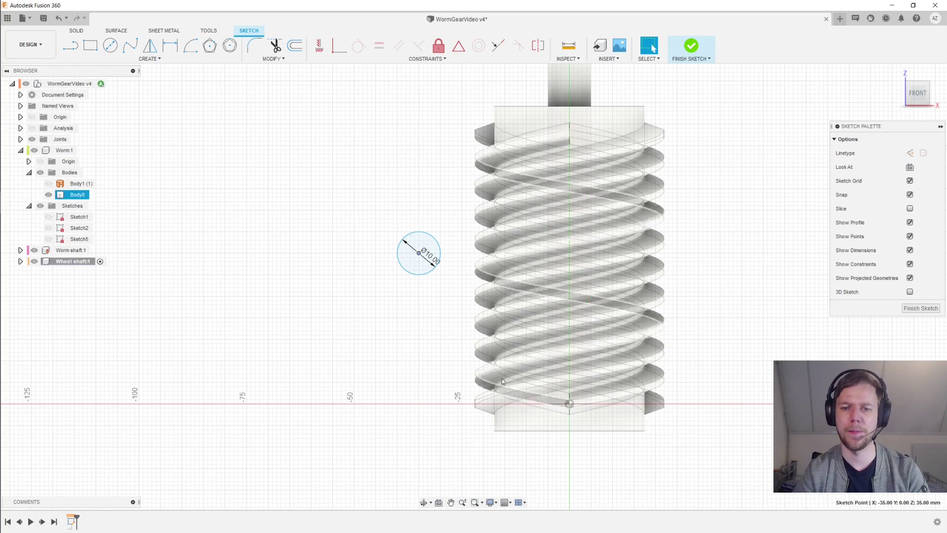
click(570, 404)
key(d)
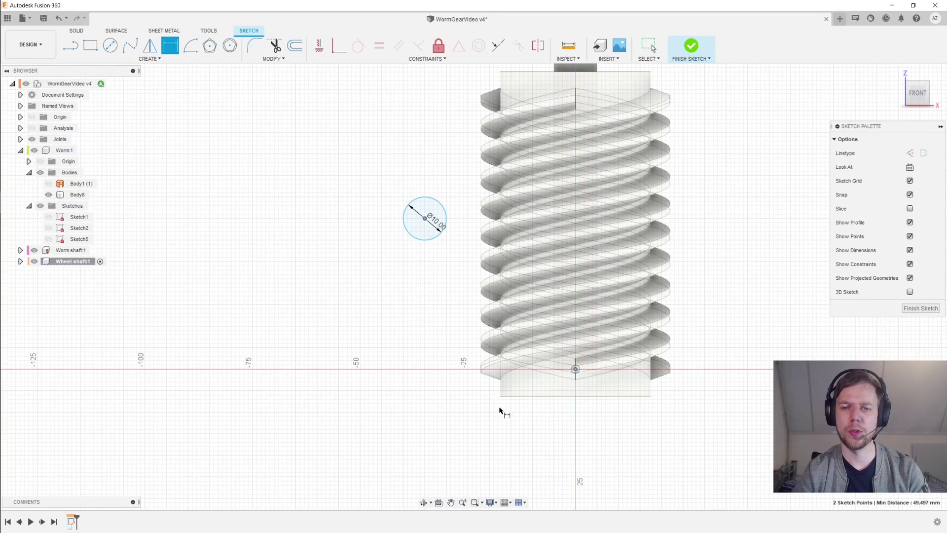
click(504, 419)
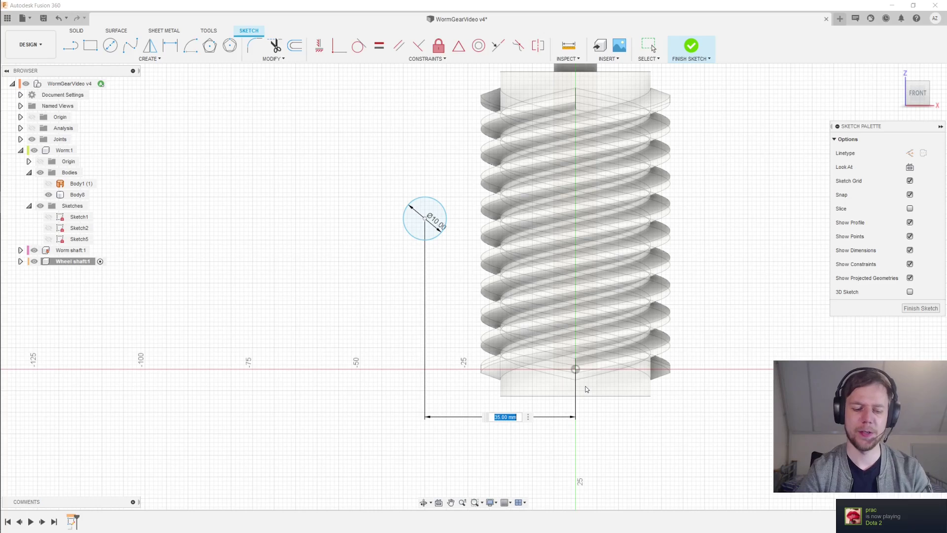
text(diam)
key(Return)
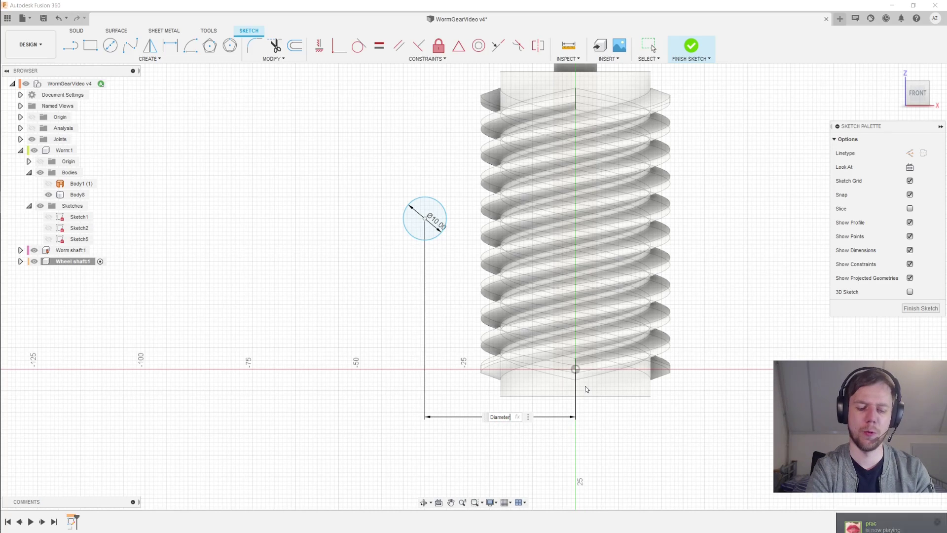
text(/2+16*2/)
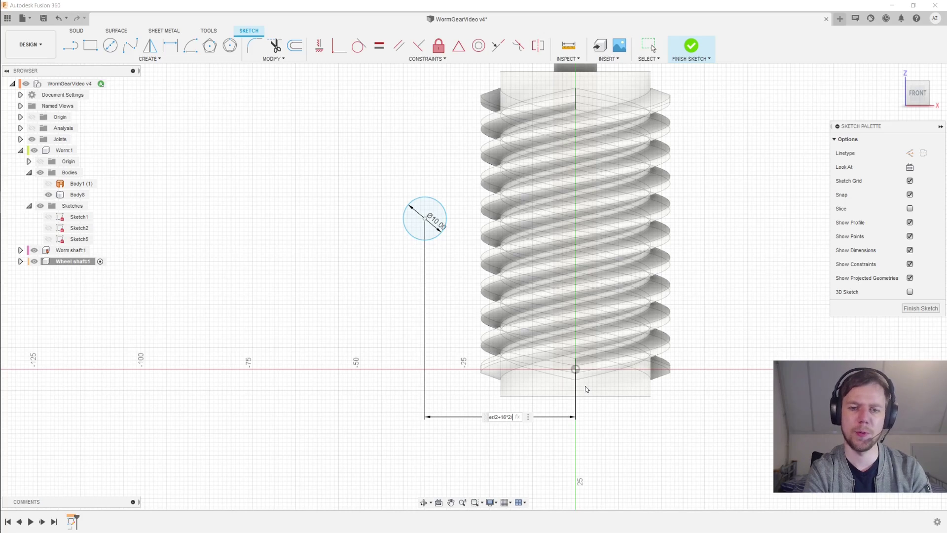
text(2)
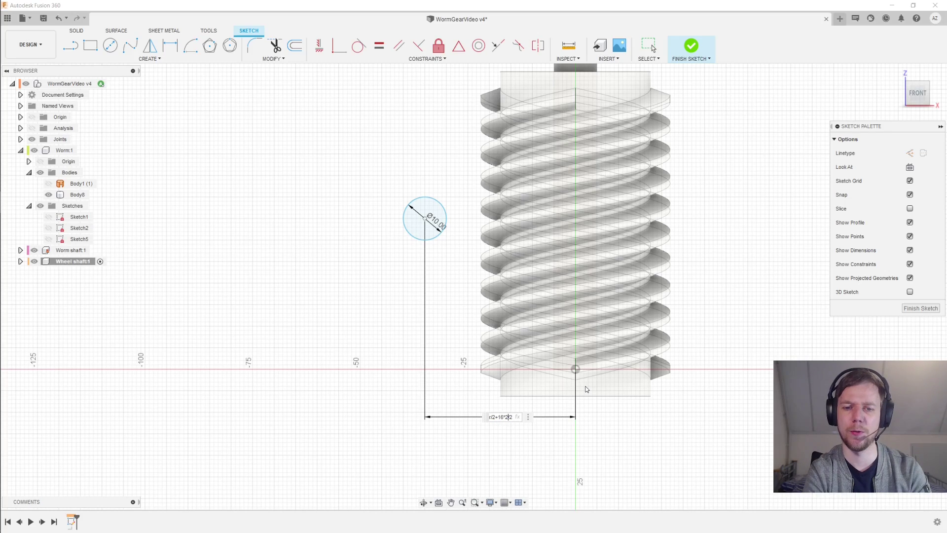
key(Return)
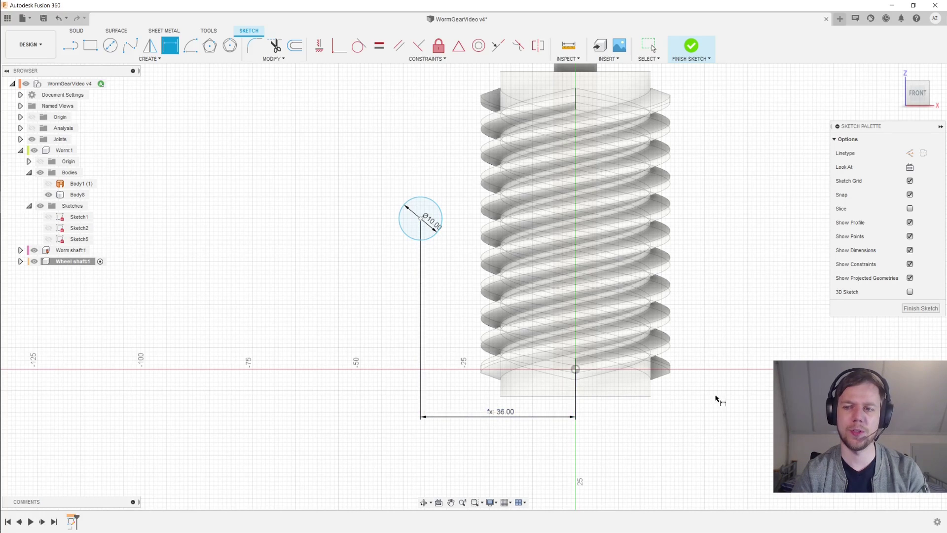
Step: Dimension the vertical distance from the circle's centre to the origin as (Length/2)*Module*PI
click(422, 219)
click(575, 369)
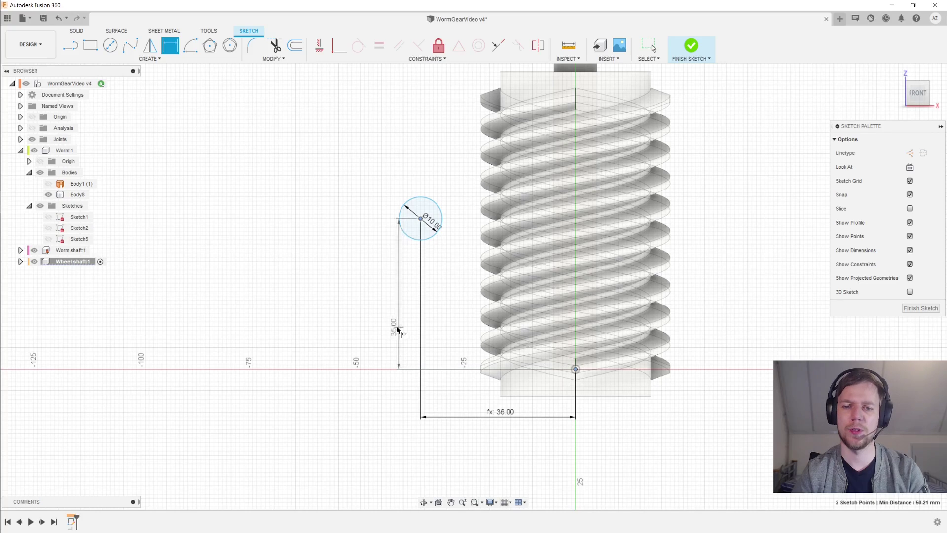
click(366, 313)
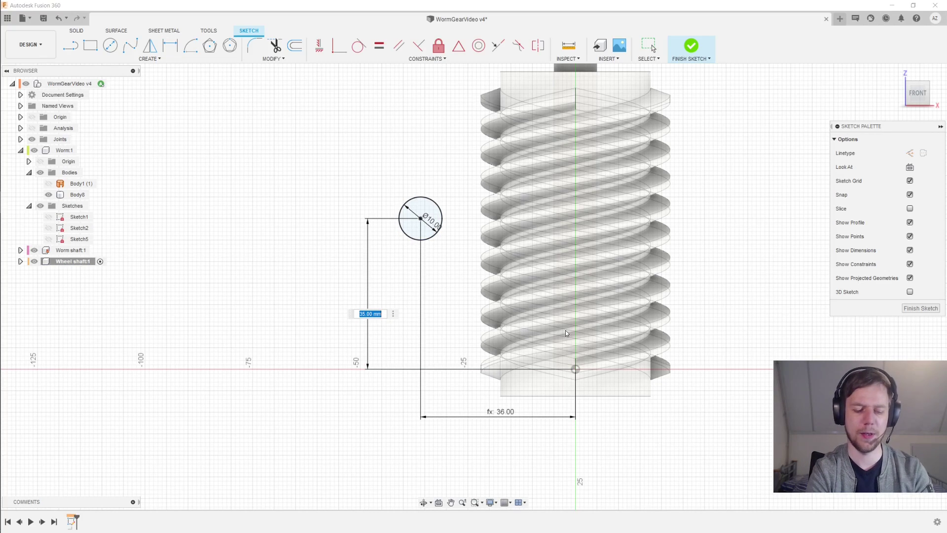
text(Length/2)
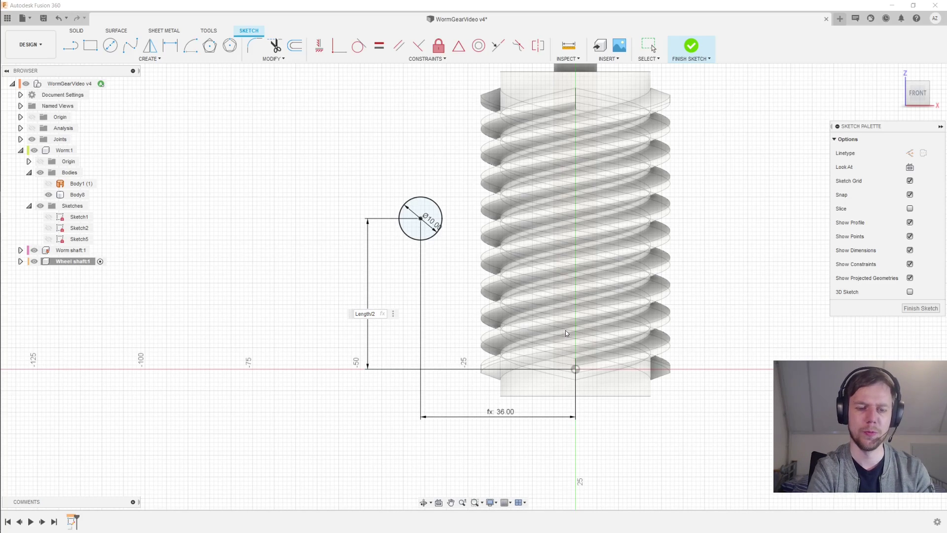
text())
key(Home)
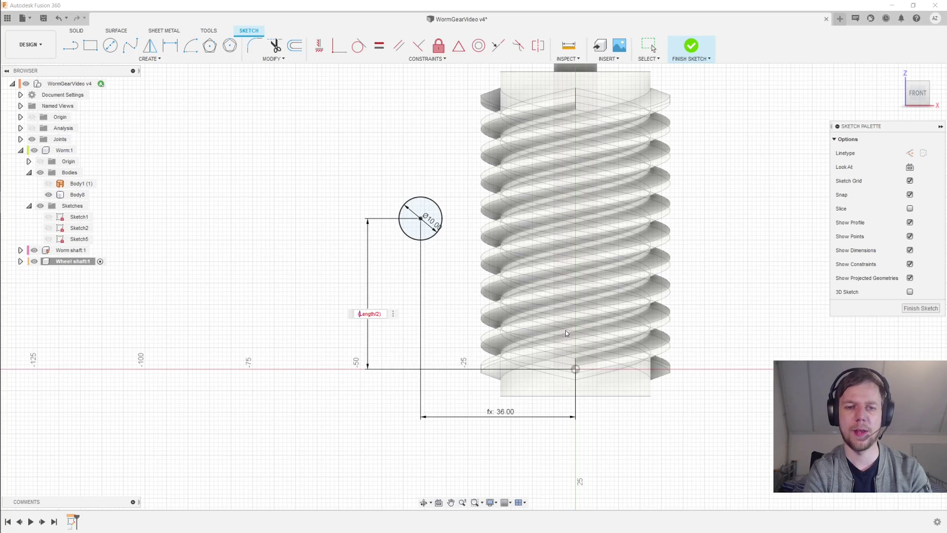
text(()
key(End)
text(*)
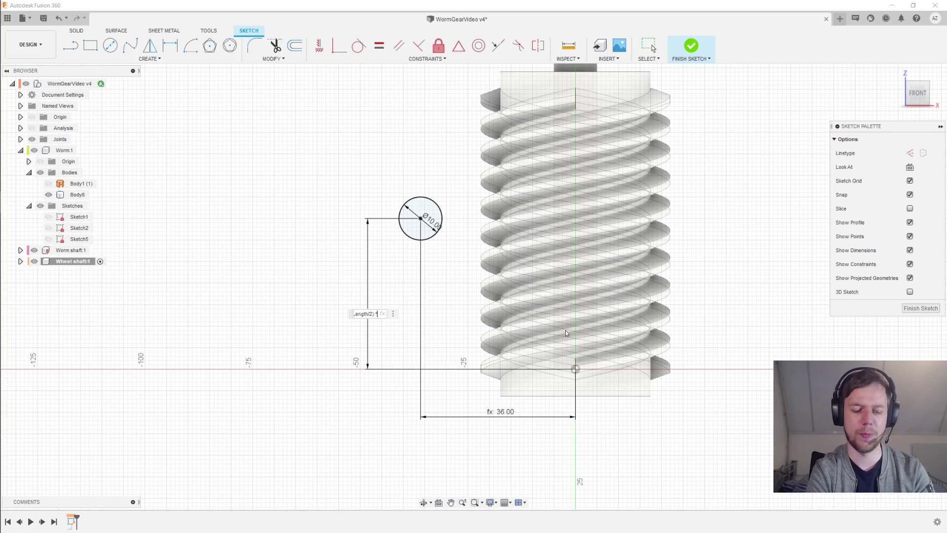
text(Module*P)
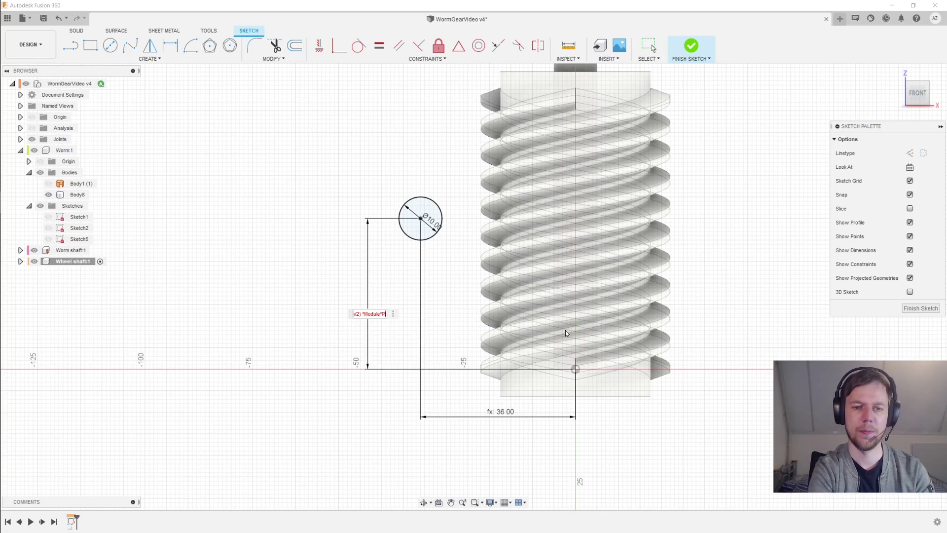
key(Return)
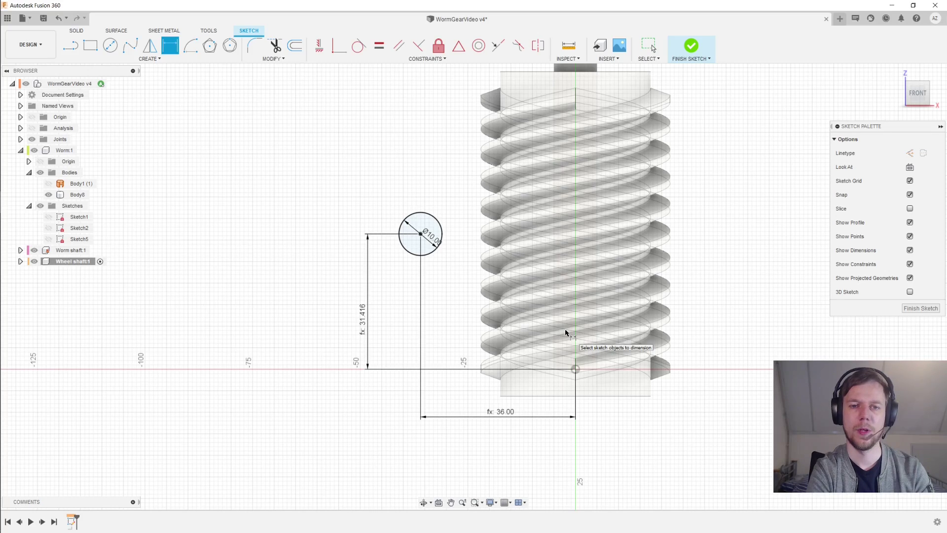
Step: Finish the sketch and extrude the circle symmetrically by 10 mm per side as a new body
scroll(566, 333, down, 2)
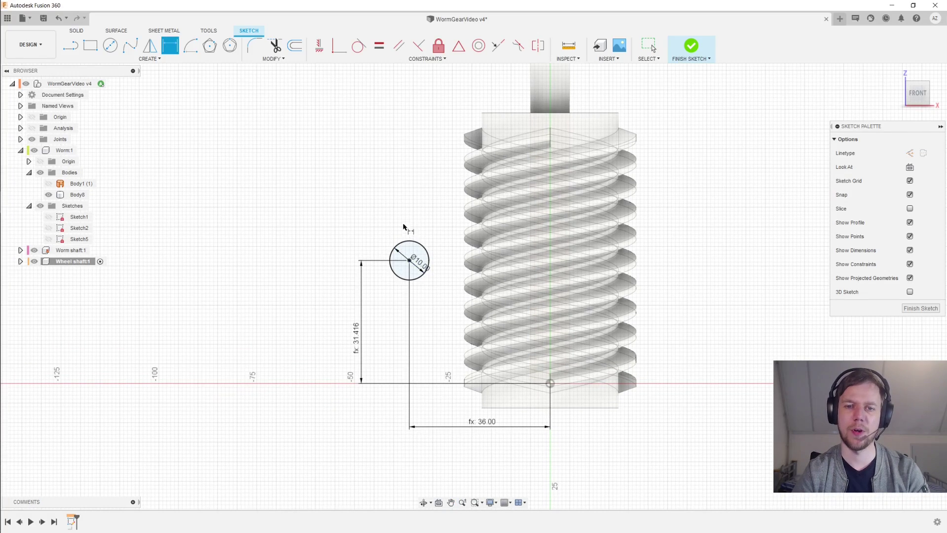
click(934, 310)
key(e)
click(392, 256)
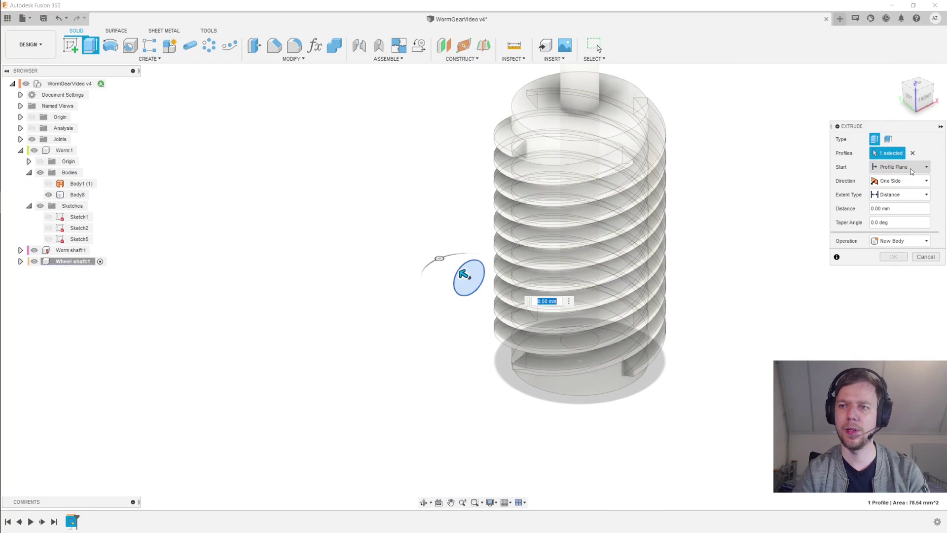
click(909, 181)
click(890, 212)
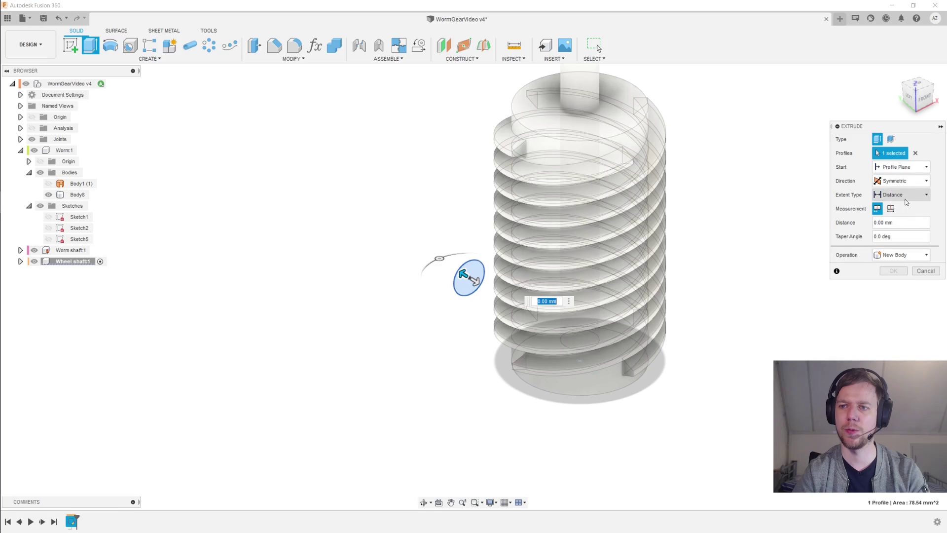
click(890, 223)
text(10)
key(Return)
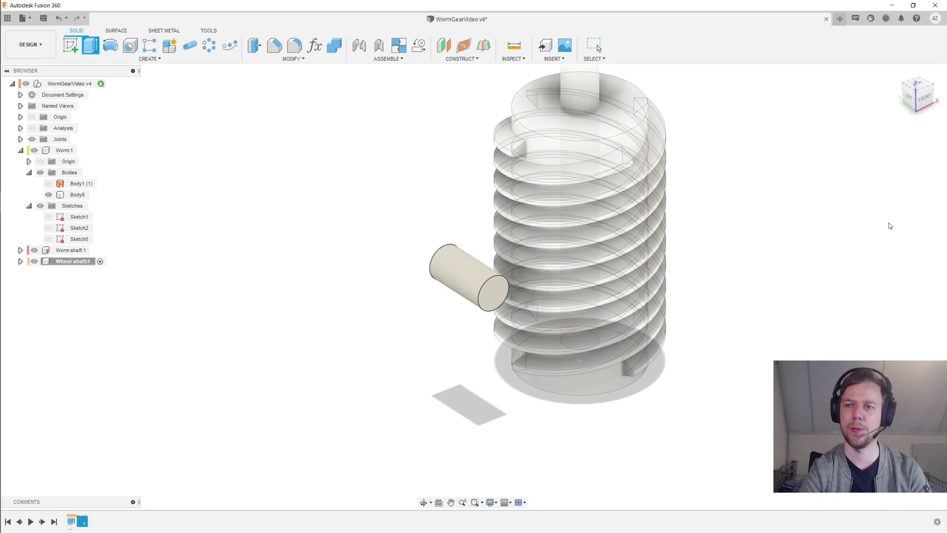
Step: Ground the Wheel shaft component and return to the top-level assembly
middle_drag(820, 233, 741, 235)
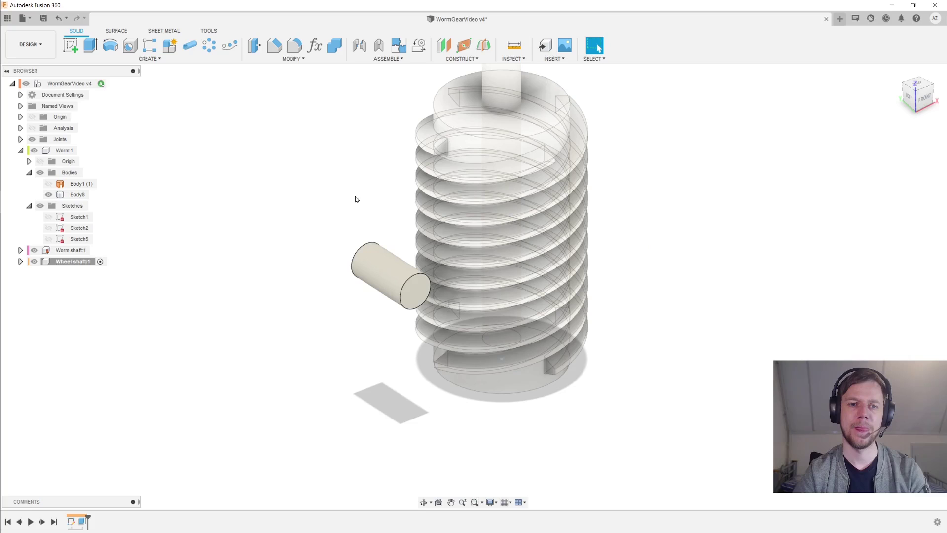
right_click(78, 262)
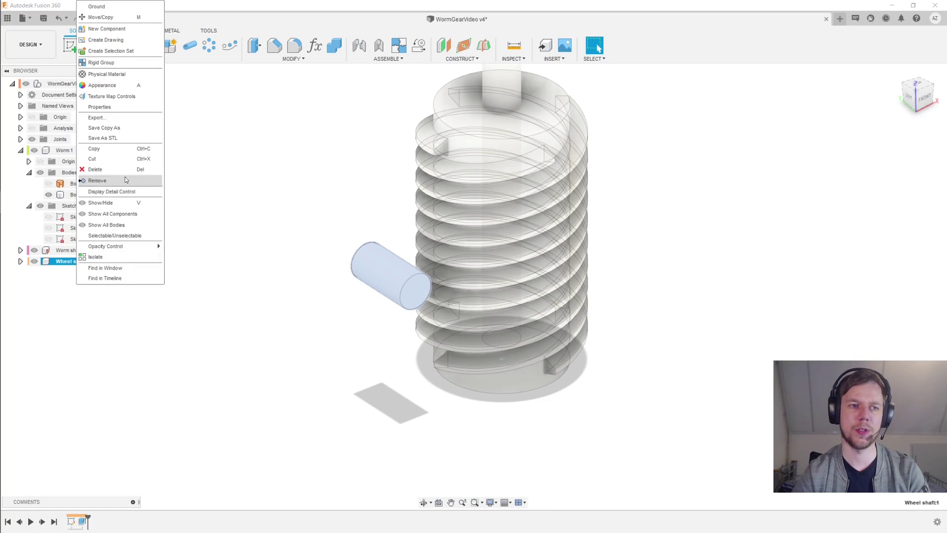
click(131, 14)
click(259, 202)
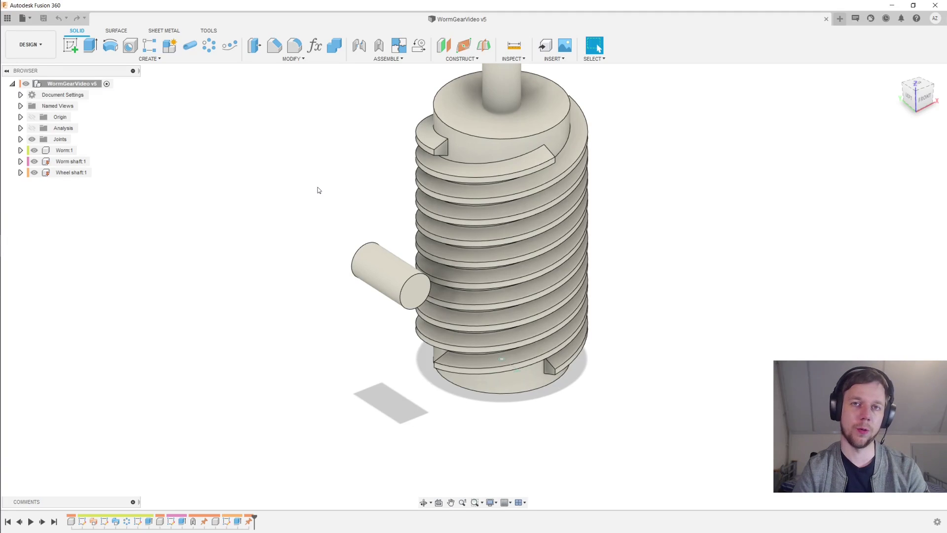
Step: Run the SpurGear sample script from the scripts and add-ins collection
click(209, 31)
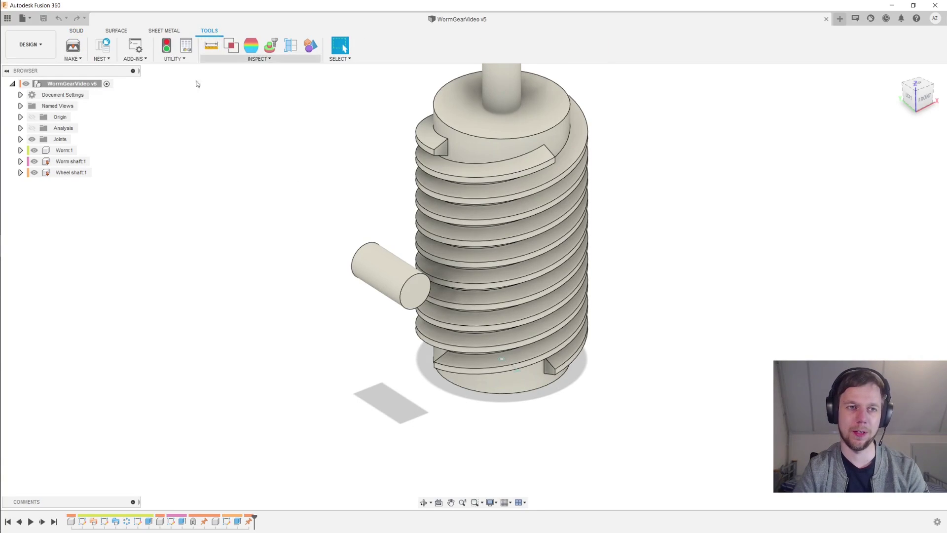
click(135, 58)
click(148, 69)
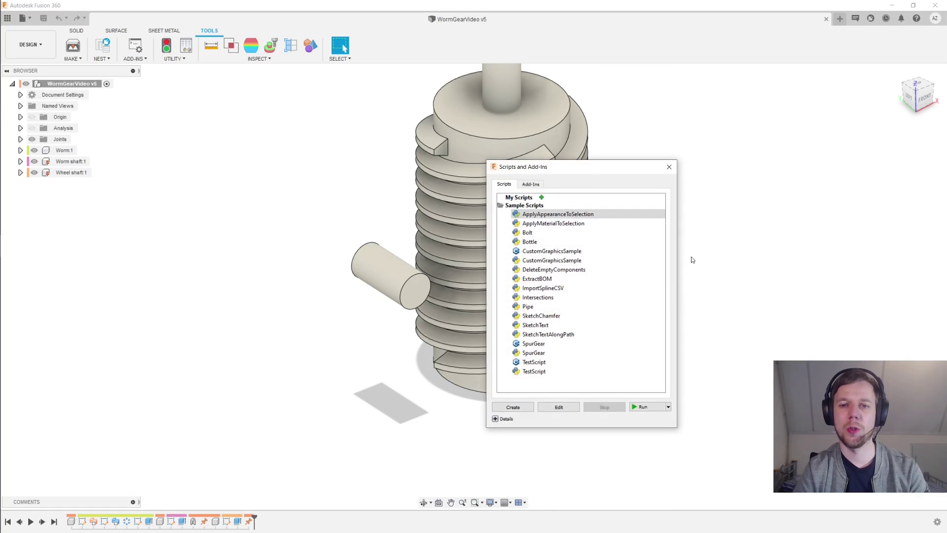
double_click(602, 353)
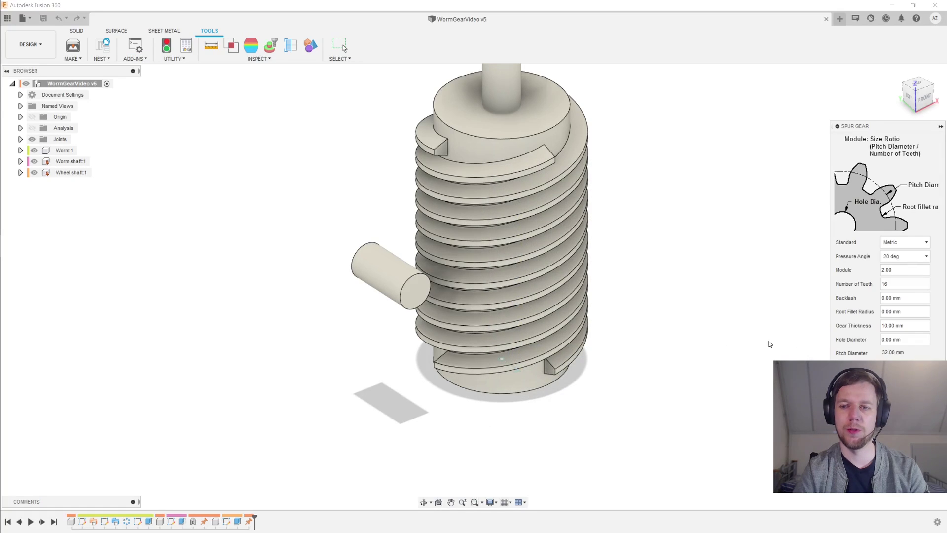
Step: Generate a metric spur gear with module 2, 16 teeth, 20° pressure angle, zero backlash and a 20 mm gear thickness
click(895, 282)
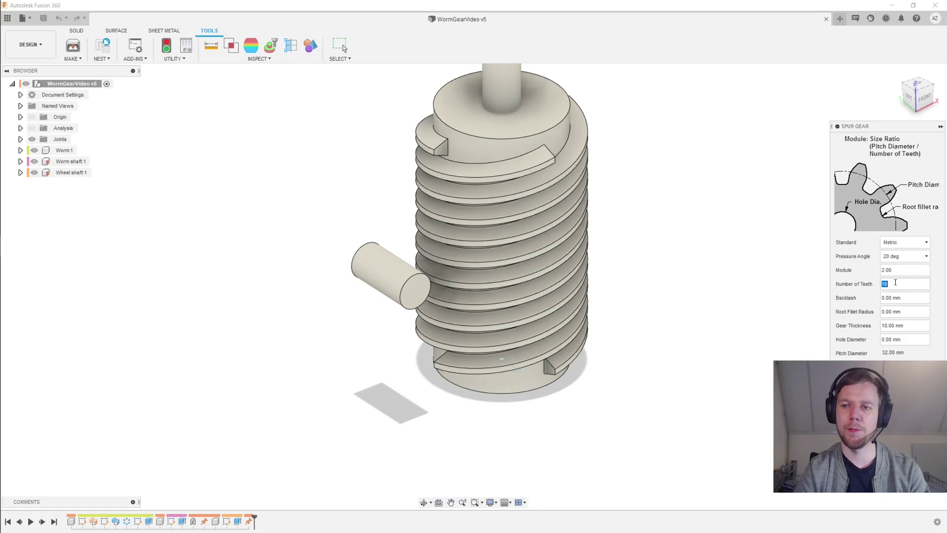
click(897, 298)
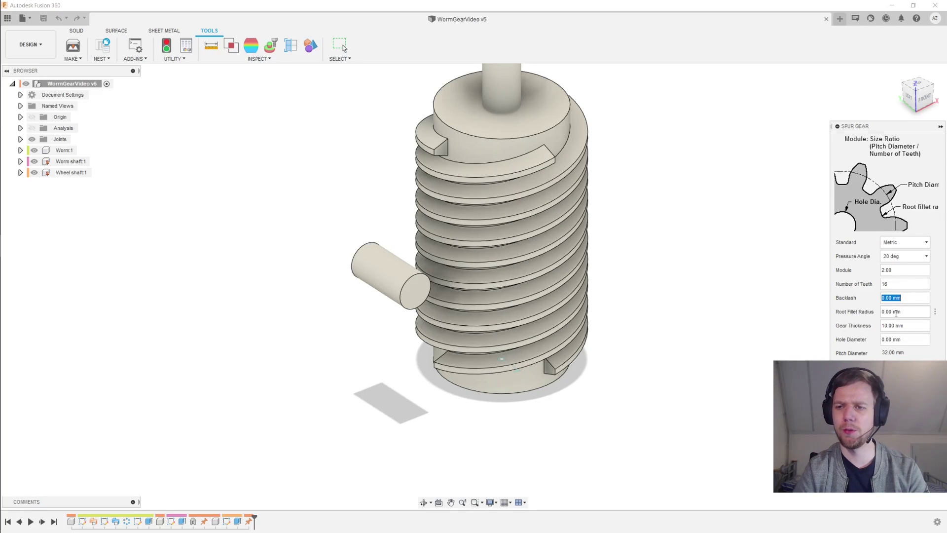
click(895, 313)
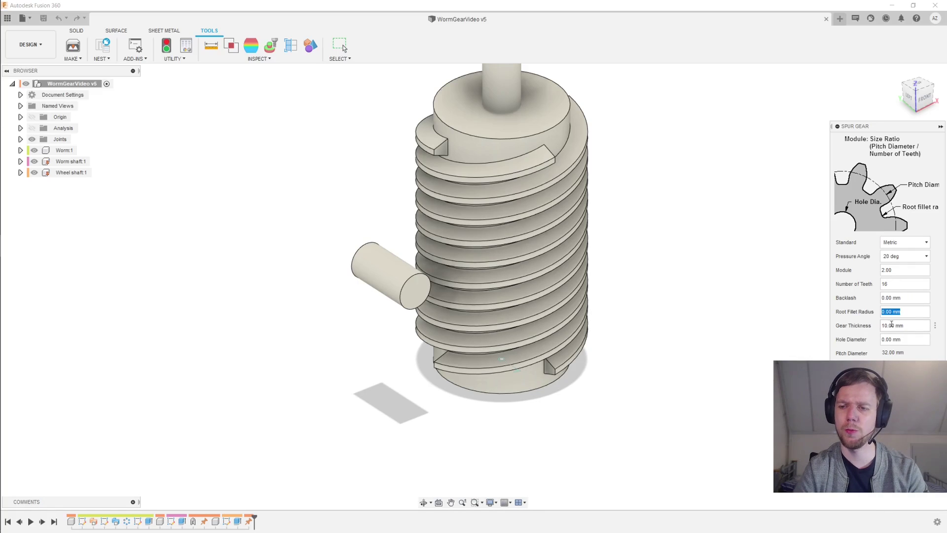
click(891, 324)
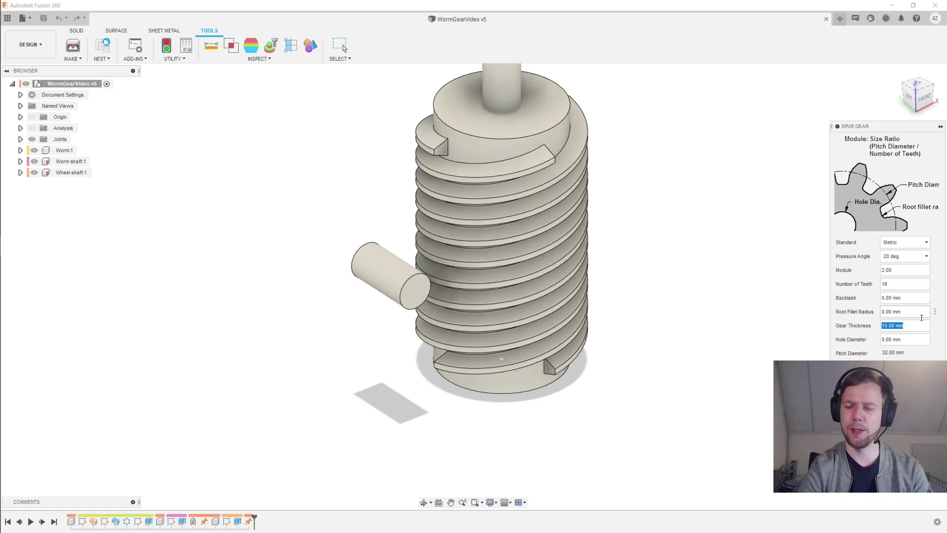
text(20)
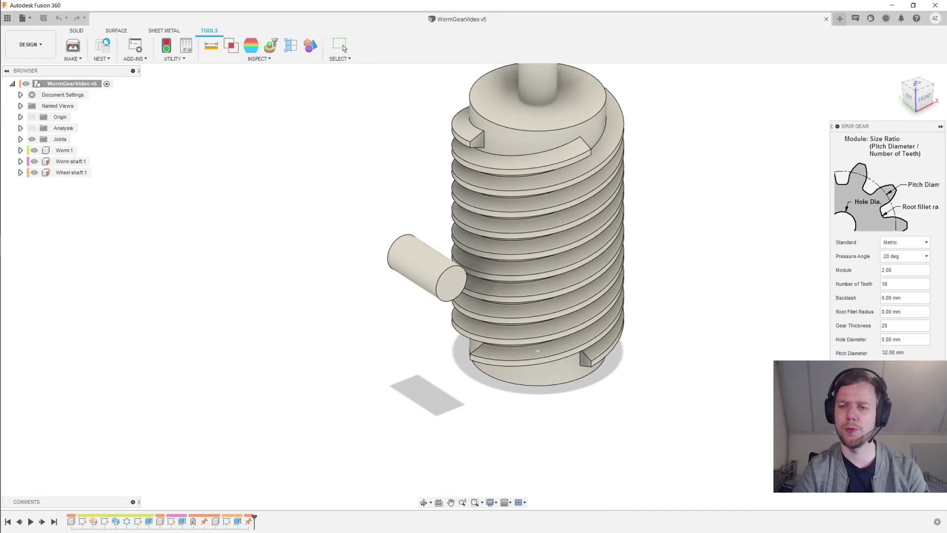
click(900, 339)
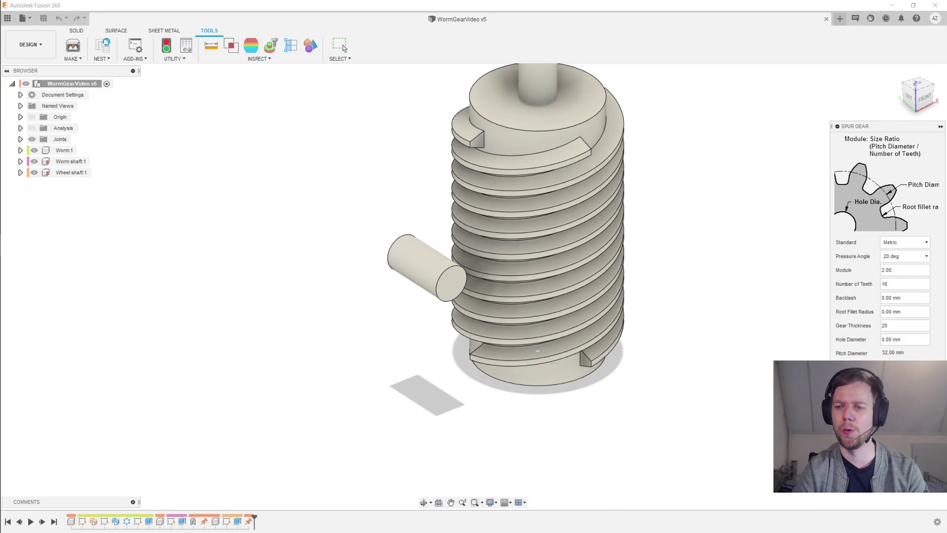
key(Return)
Step: Move the spur gear out of the worm to a free spot beside the wheel shaft
middle_drag(530, 356, 573, 283)
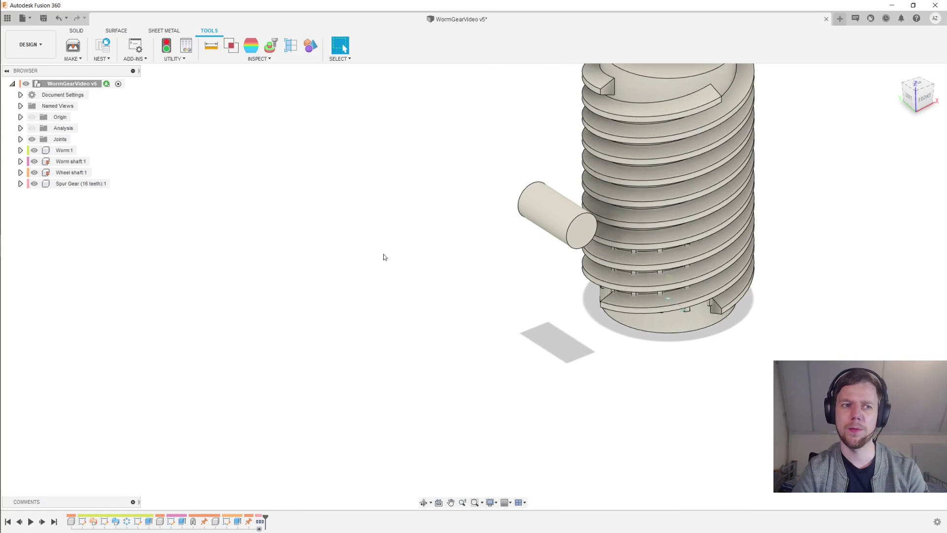
scroll(469, 247, up, 5)
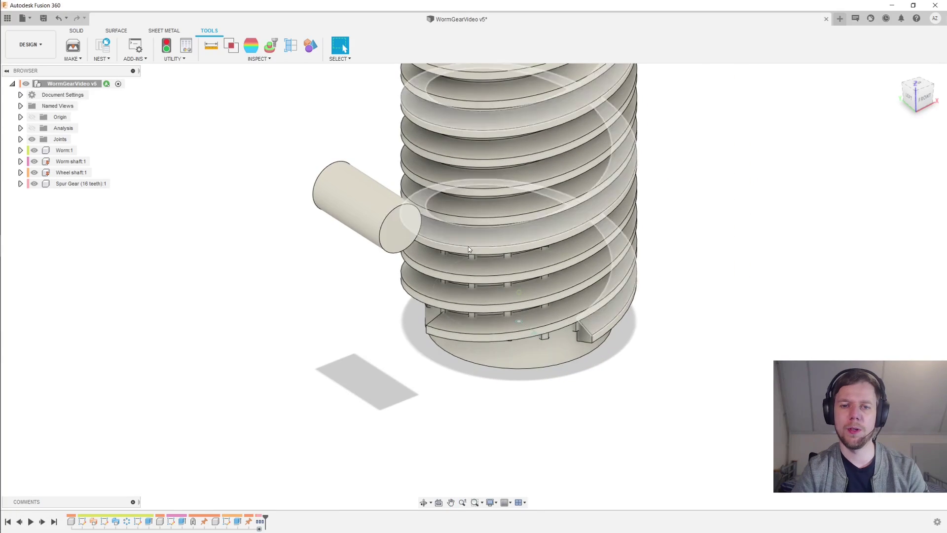
drag(509, 277, 519, 301)
key(Escape)
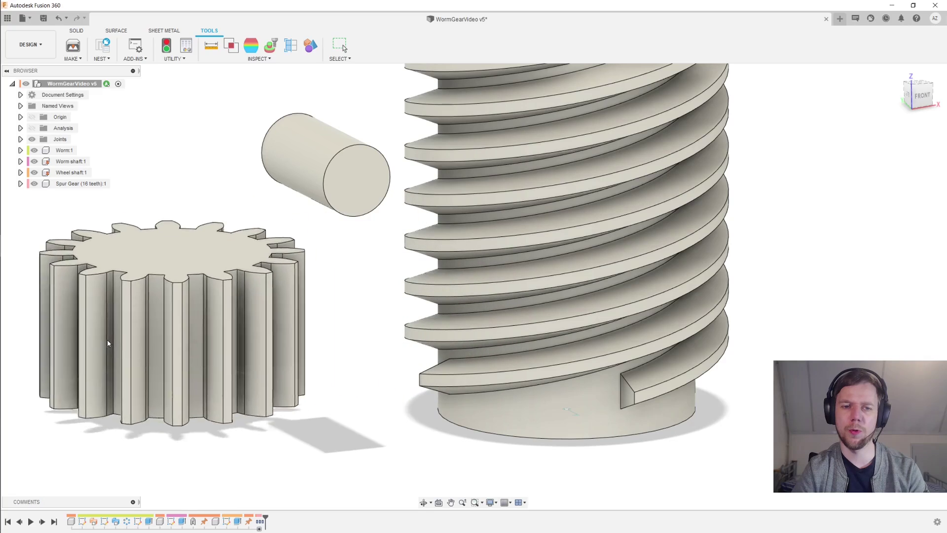
scroll(215, 329, down, 1)
shift+middle_drag(215, 328, 370, 243)
drag(370, 243, 176, 277)
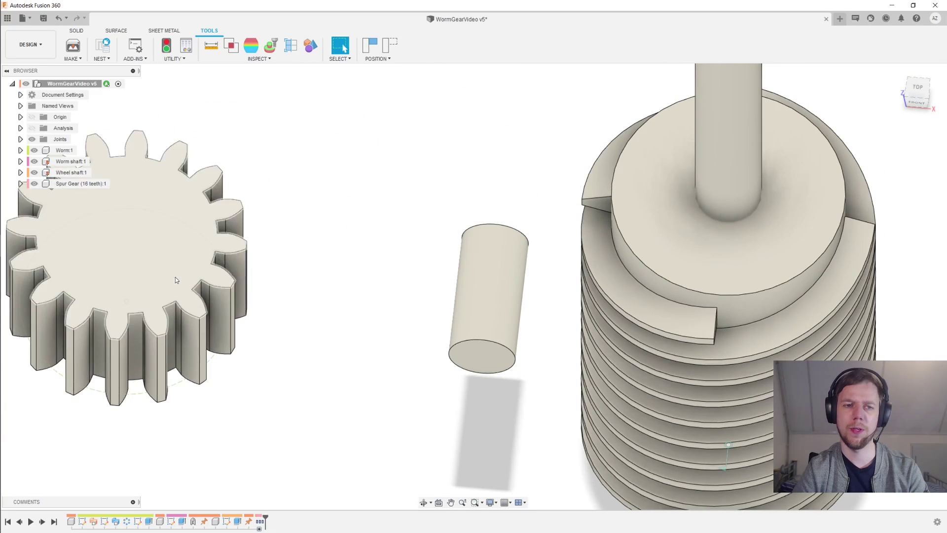
middle_drag(304, 230, 345, 222)
key(Escape)
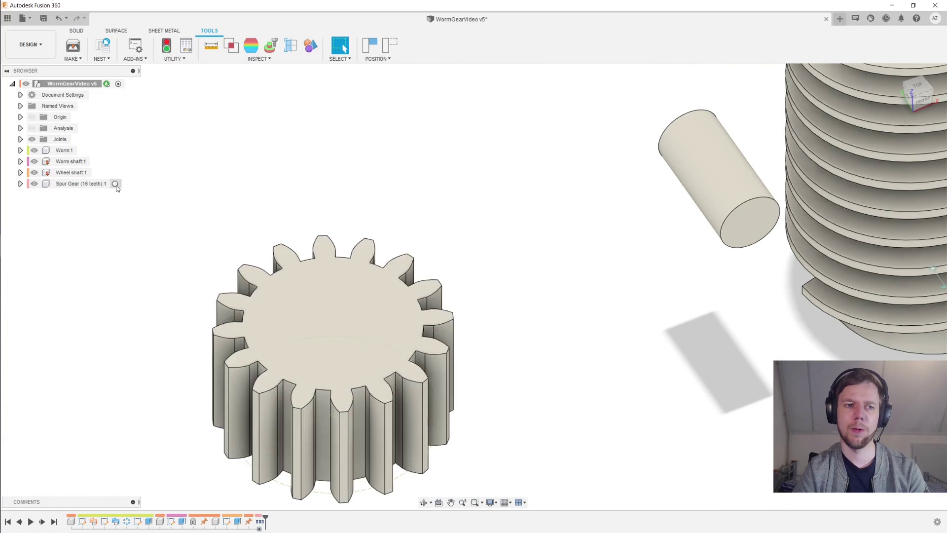
Step: Activate the spur gear component and start a sketch on its XZ plane
click(121, 183)
click(77, 31)
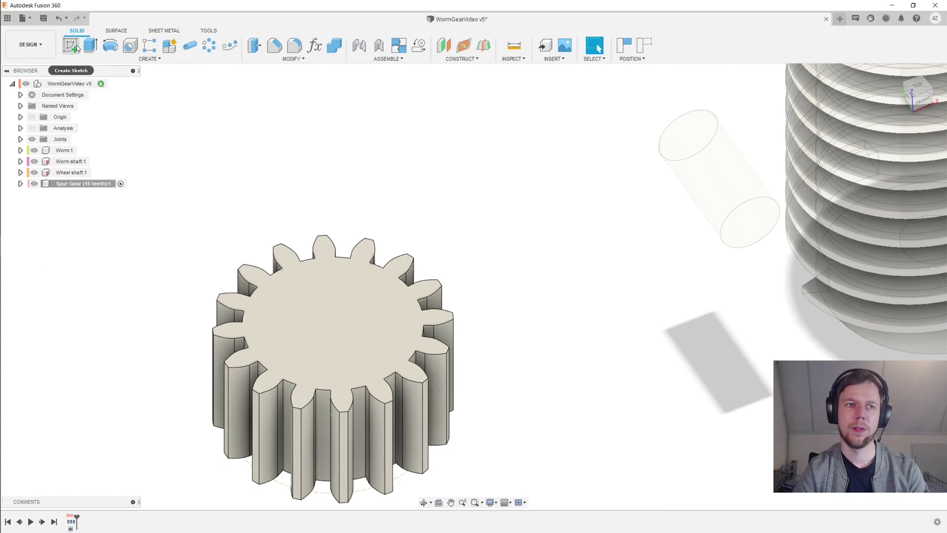
click(74, 45)
mouse_move(365, 215)
middle_down()
mouse_move(422, 177)
mouse_move(403, 183)
middle_up()
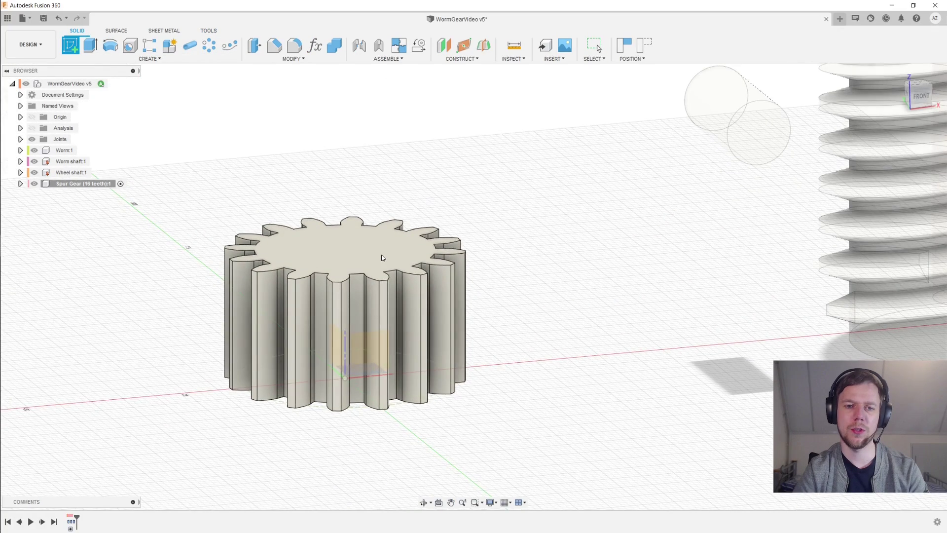
click(375, 353)
click(527, 286)
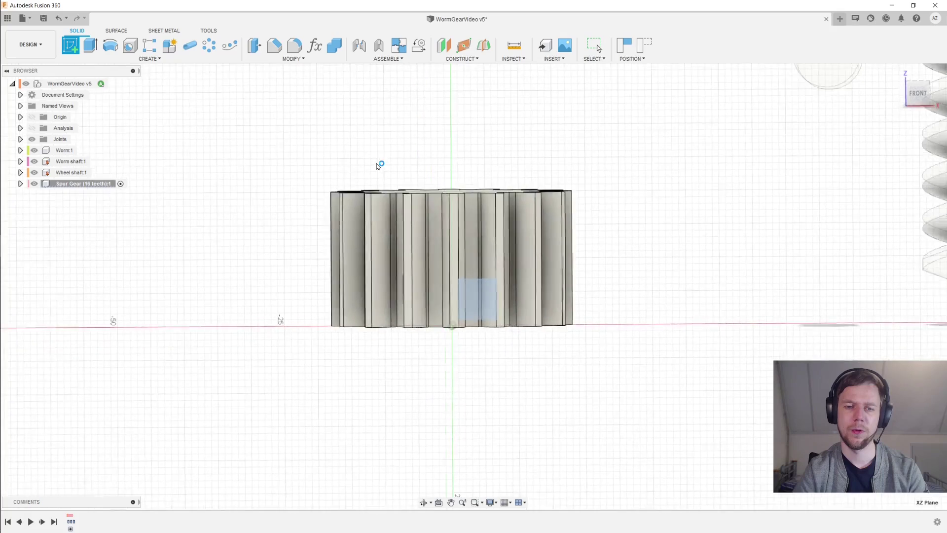
Step: Project the gear's top face into the sketch
shift+middle_drag(452, 205, 461, 297)
scroll(462, 298, up, 3)
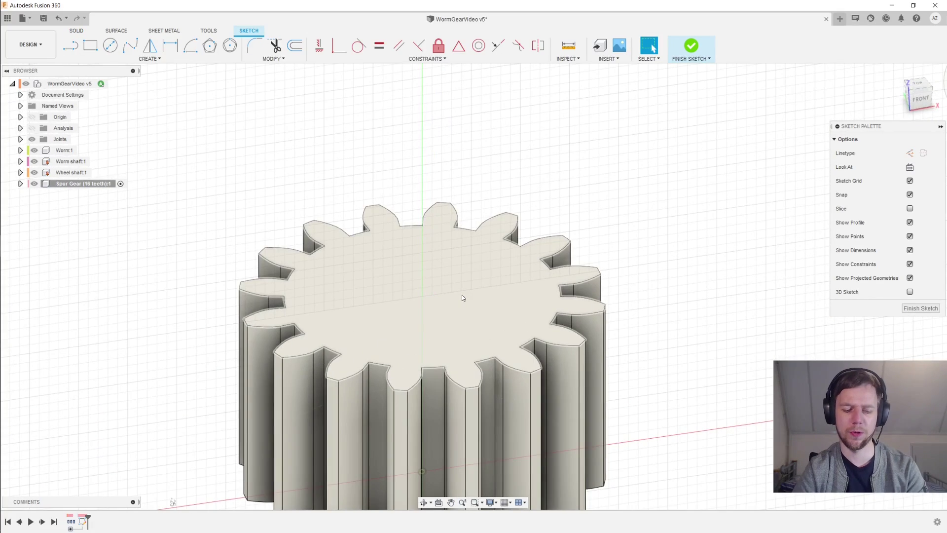
key(p)
scroll(467, 306, up, 2)
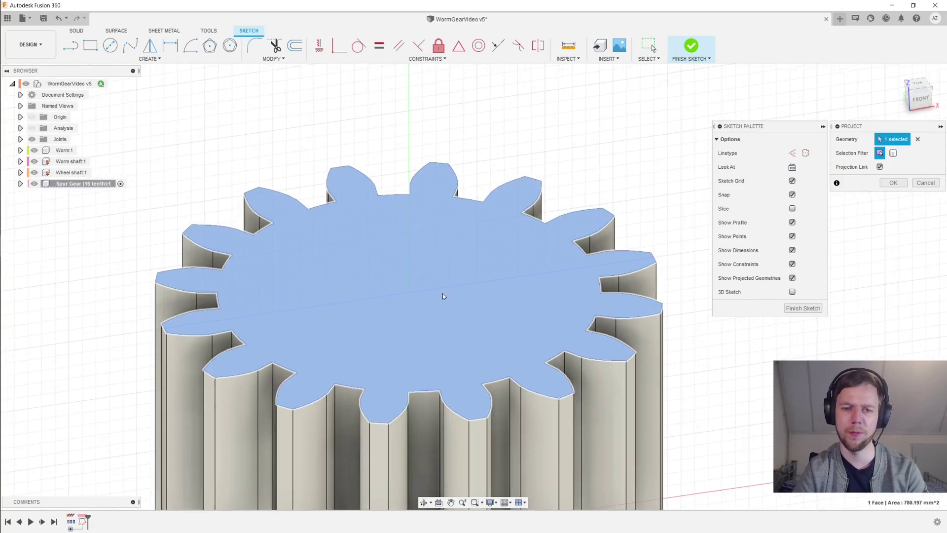
click(443, 292)
click(893, 183)
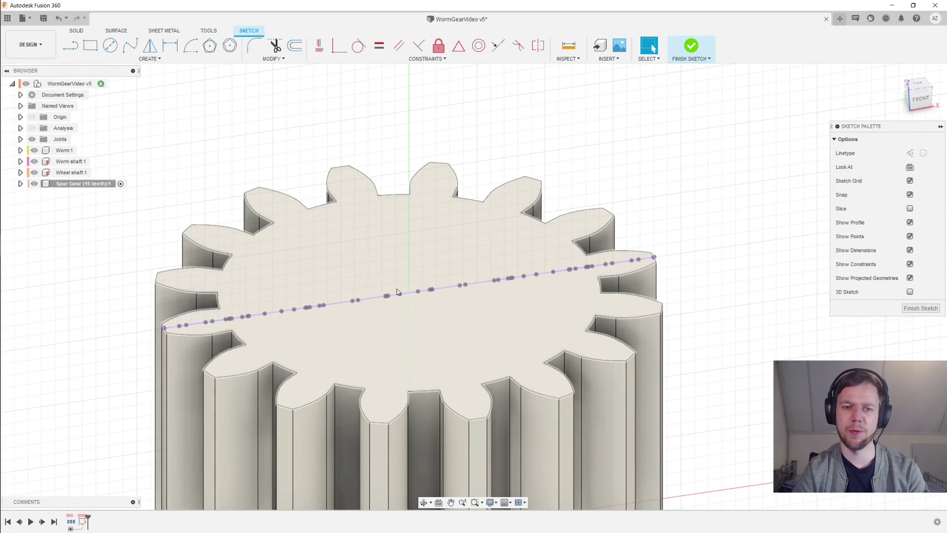
Step: Draw a vertical 20 mm line upward from the centre of the projected top face and finish the sketch
scroll(409, 294, up, 3)
key(l)
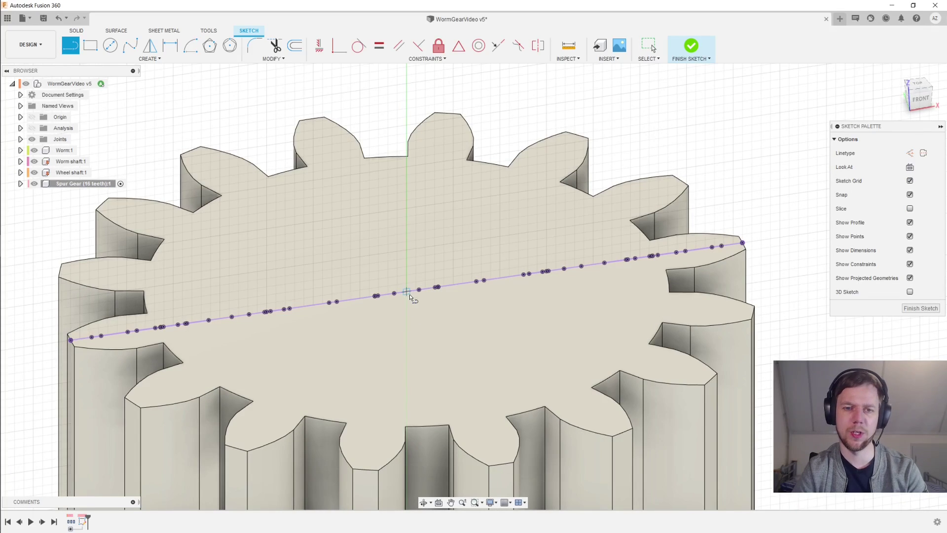
click(405, 292)
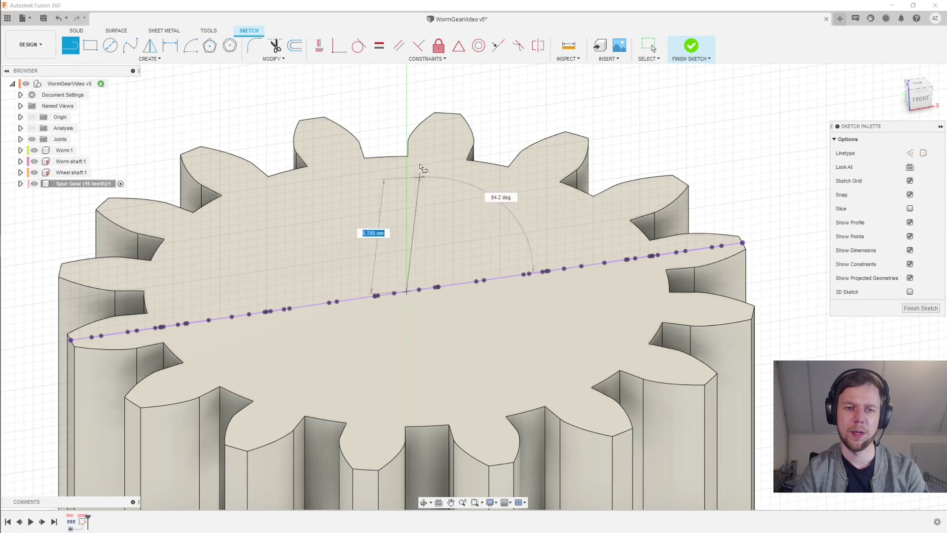
text(20)
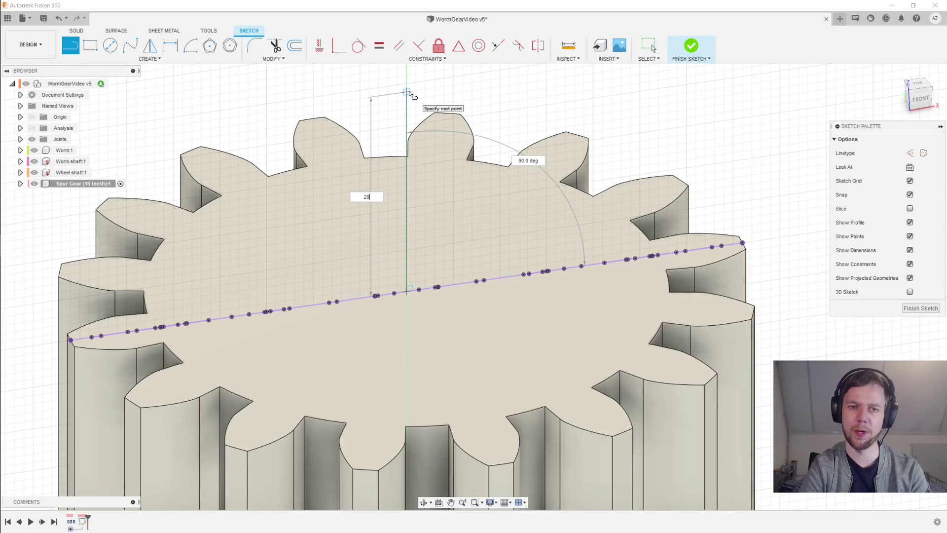
key(Return)
key(Escape)
scroll(409, 94, down, 4)
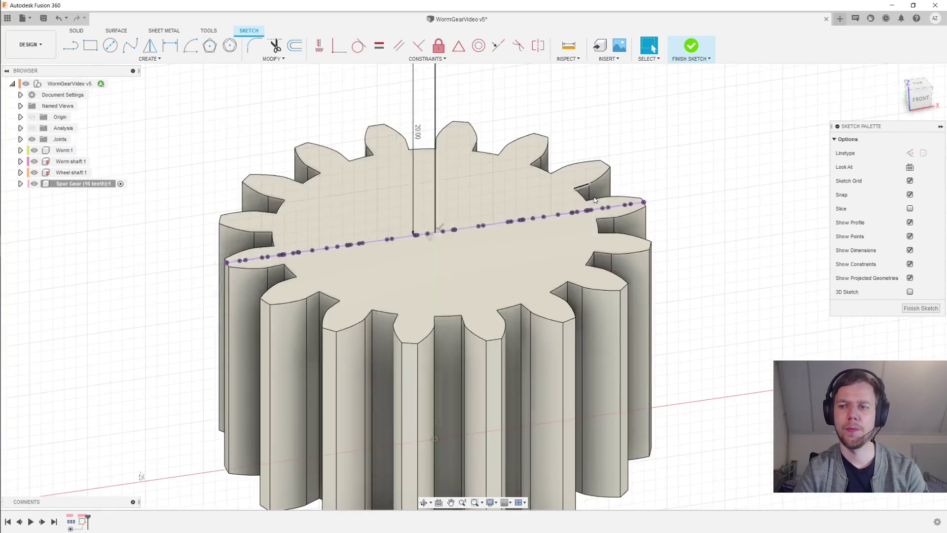
click(920, 308)
scroll(588, 237, up, 1)
scroll(588, 237, down, 1)
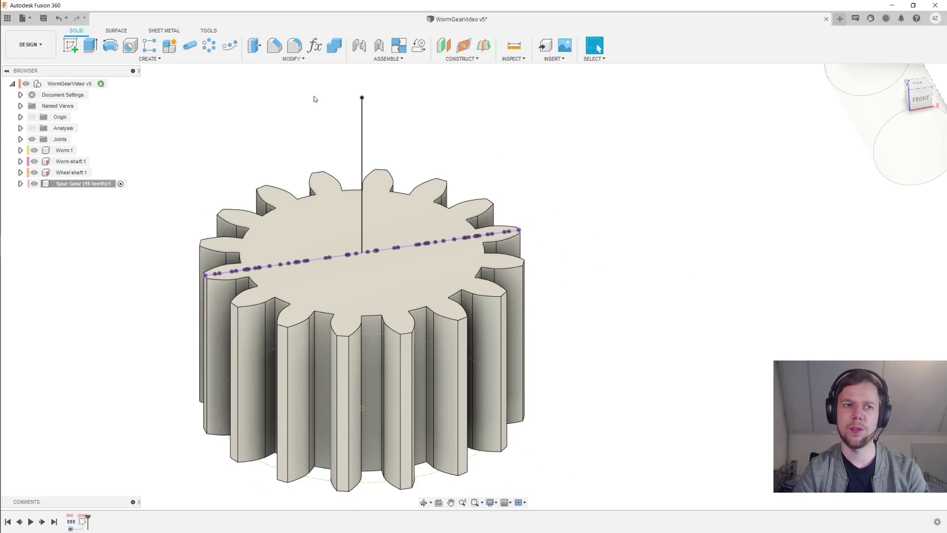
Step: Set up a Single Path sweep with the gear's top face as the profile and the vertical line as the path
click(149, 58)
click(114, 130)
middle_drag(449, 152, 482, 183)
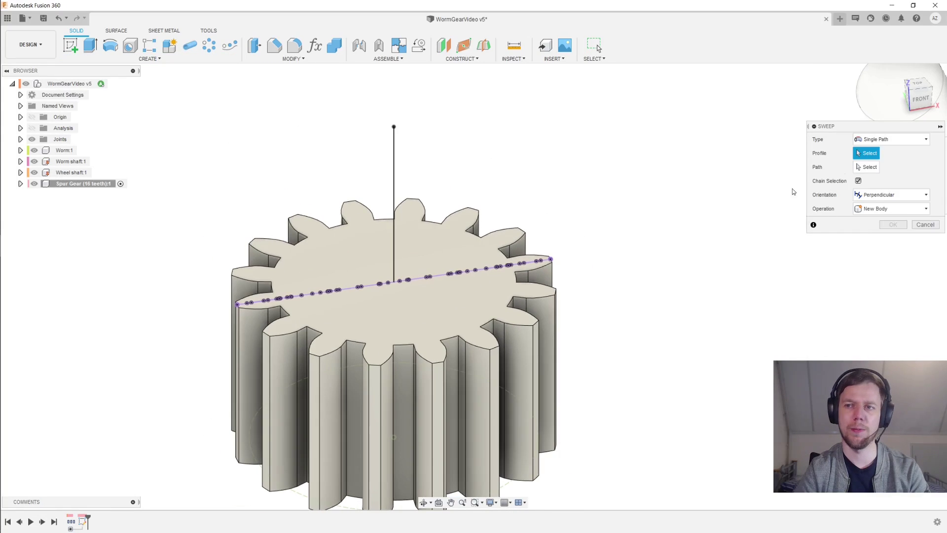
click(891, 139)
click(890, 154)
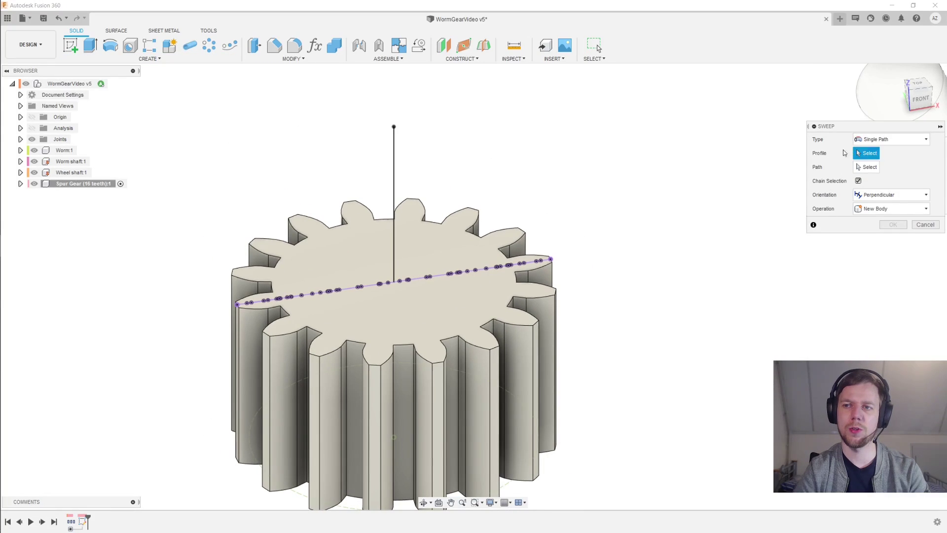
click(424, 243)
click(861, 168)
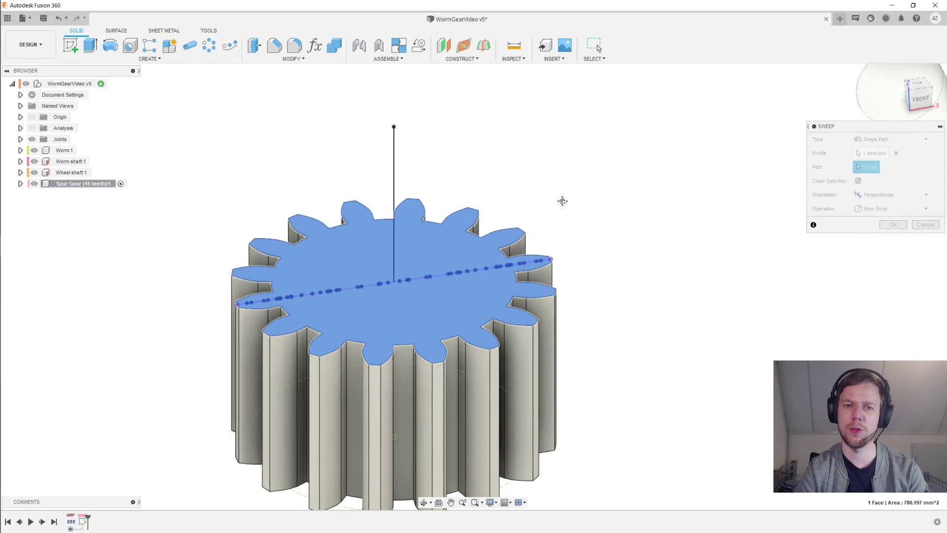
shift+middle_drag(563, 200, 399, 161)
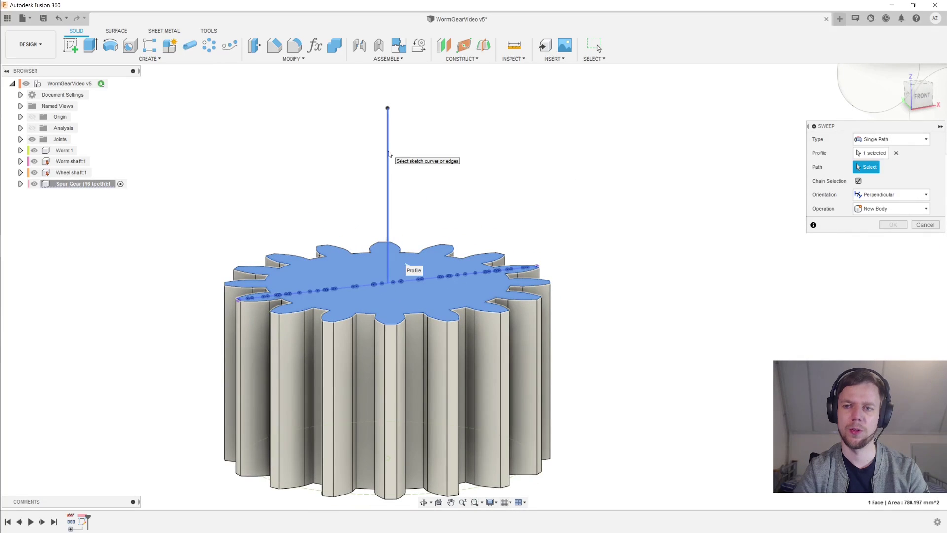
click(389, 154)
mouse_move(583, 169)
shift+middle_down()
mouse_move(570, 212)
mouse_move(600, 215)
shift+middle_up()
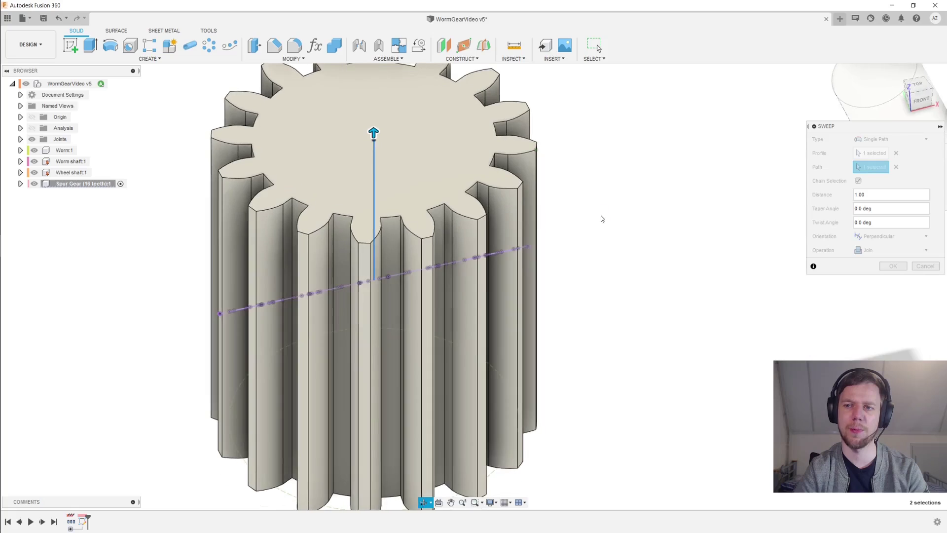
Step: Open the sweep's twist angle for editing
click(858, 221)
triple_click(858, 221)
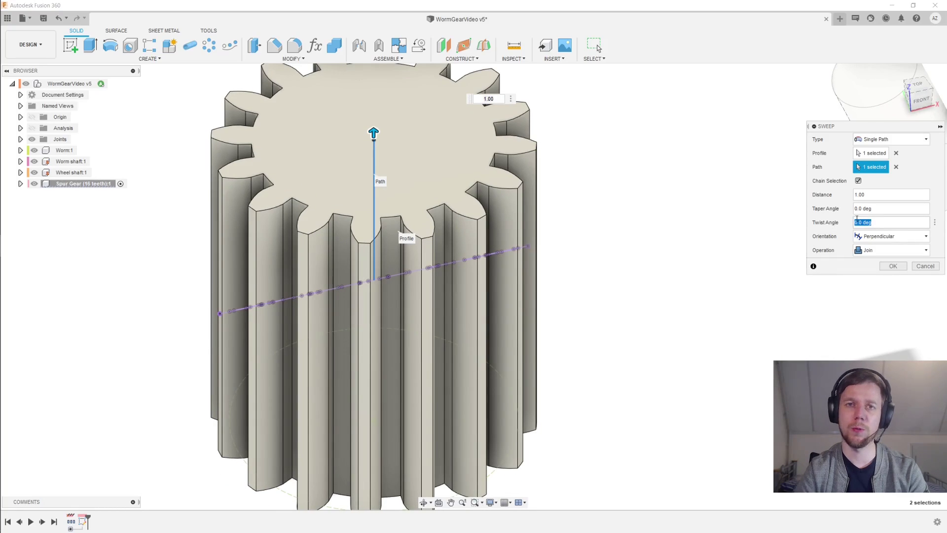
shift+middle_drag(722, 206, 683, 236)
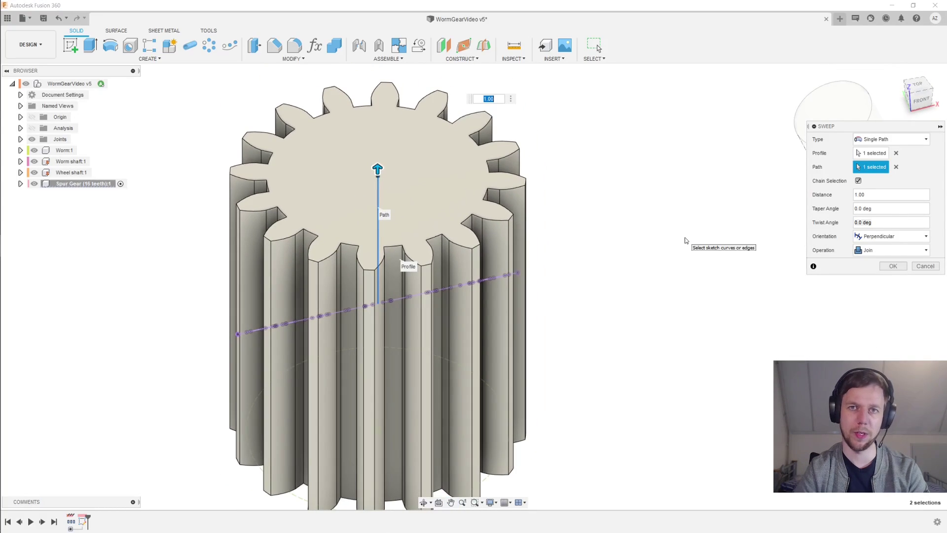